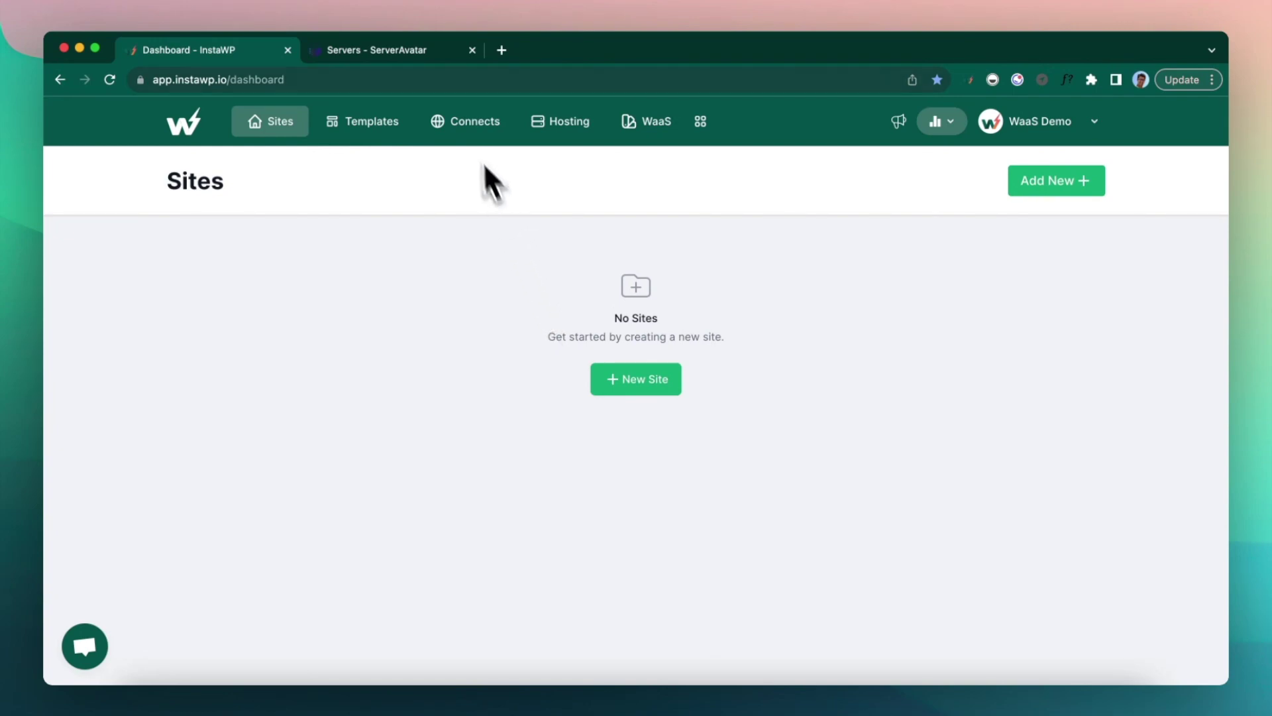
Copy the API key from ServerAvatar's Account > API Access page
left_click(417, 53)
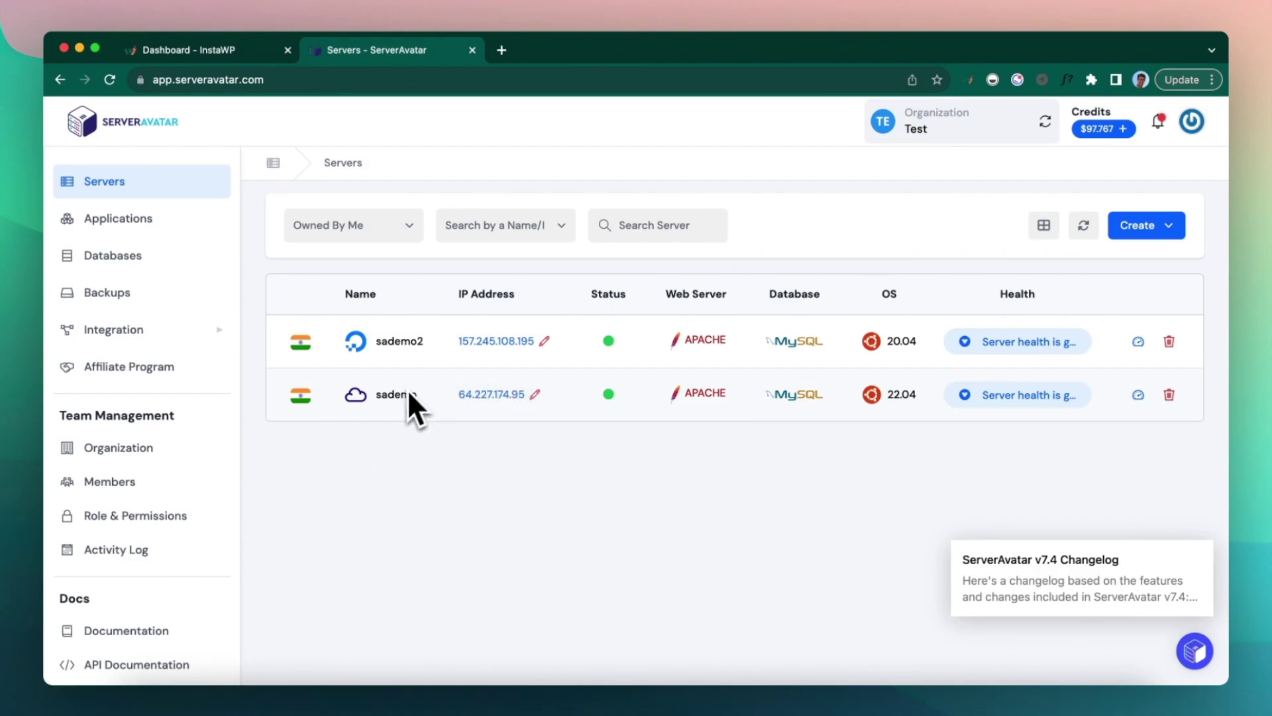
scroll(232, 457, "down", 1)
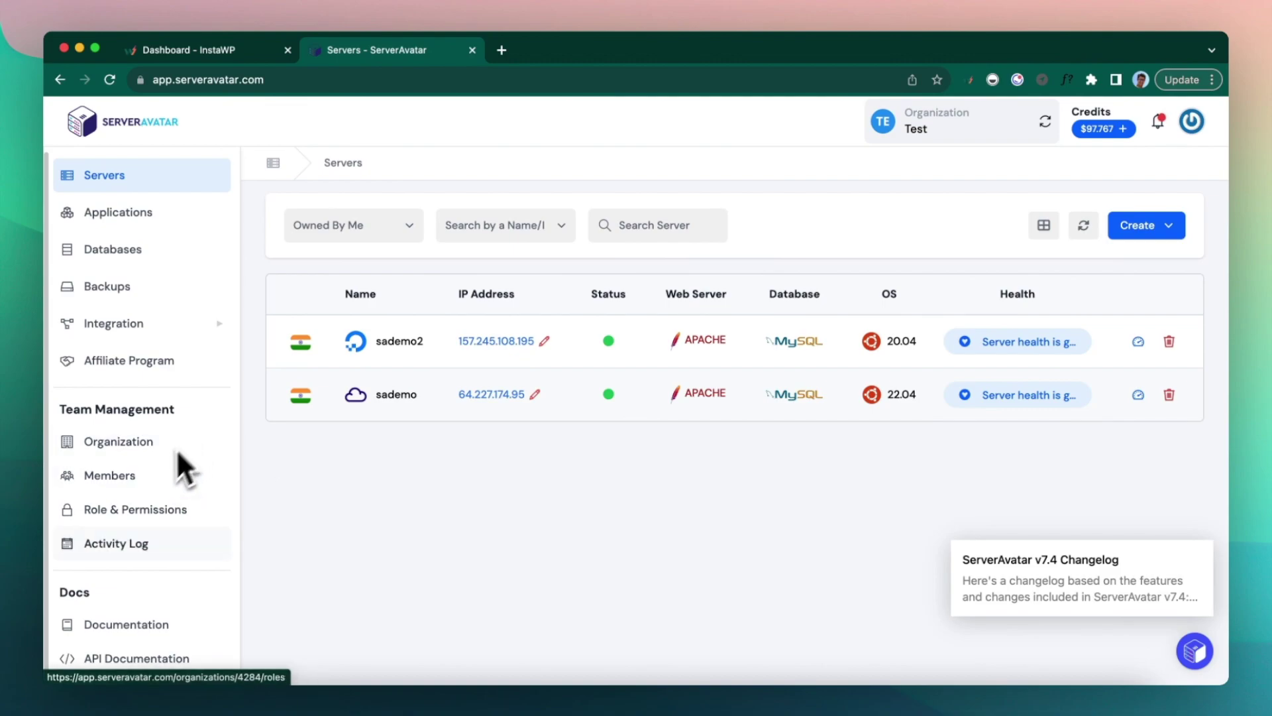
left_click(1191, 121)
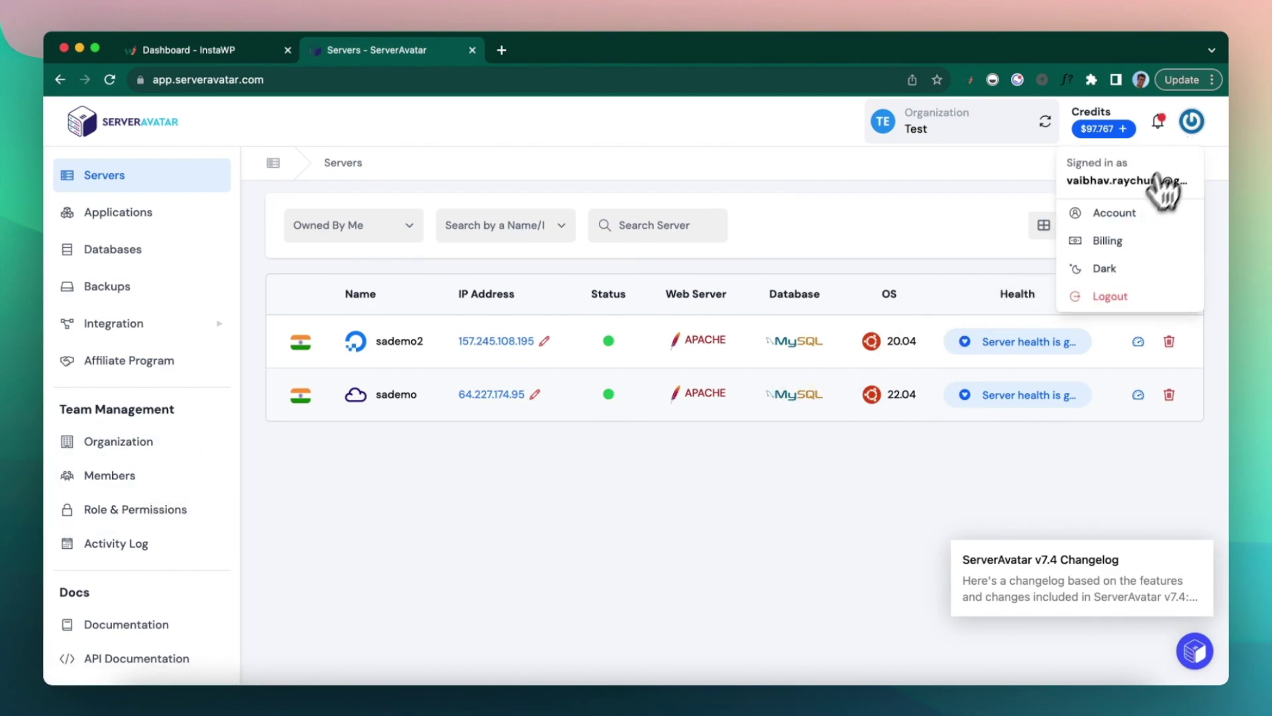
left_click(1116, 215)
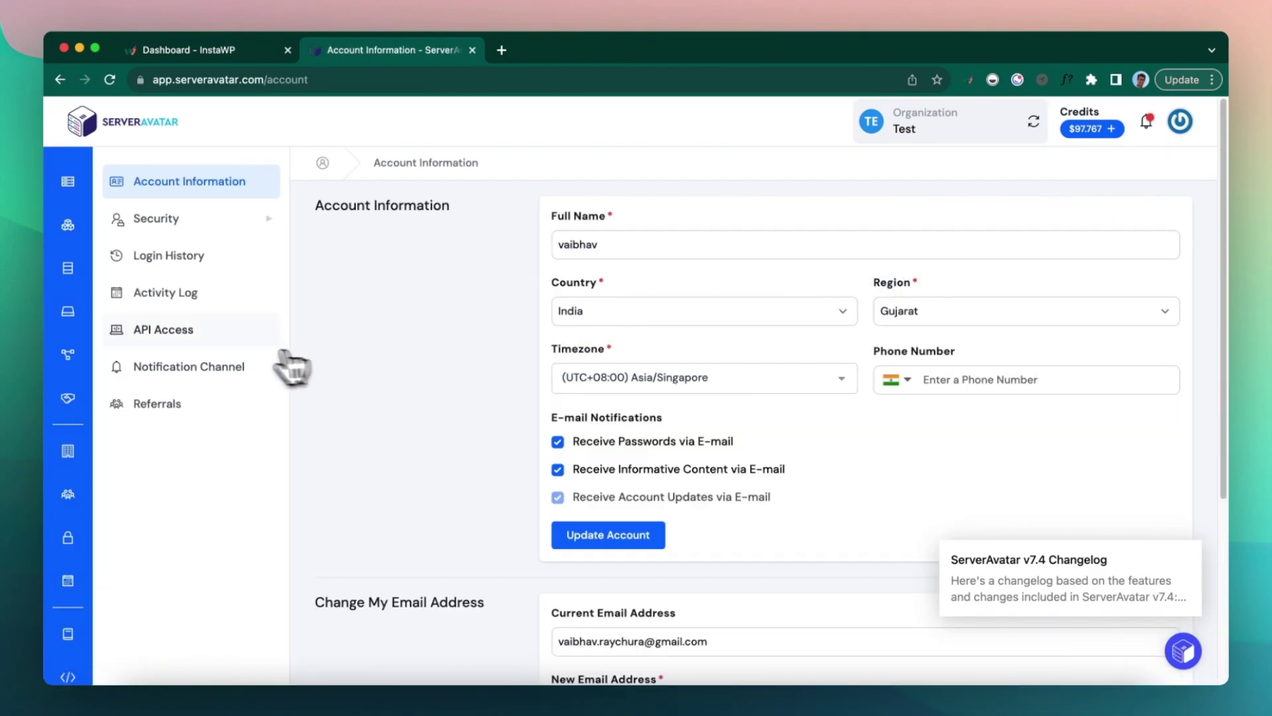
left_click(178, 338)
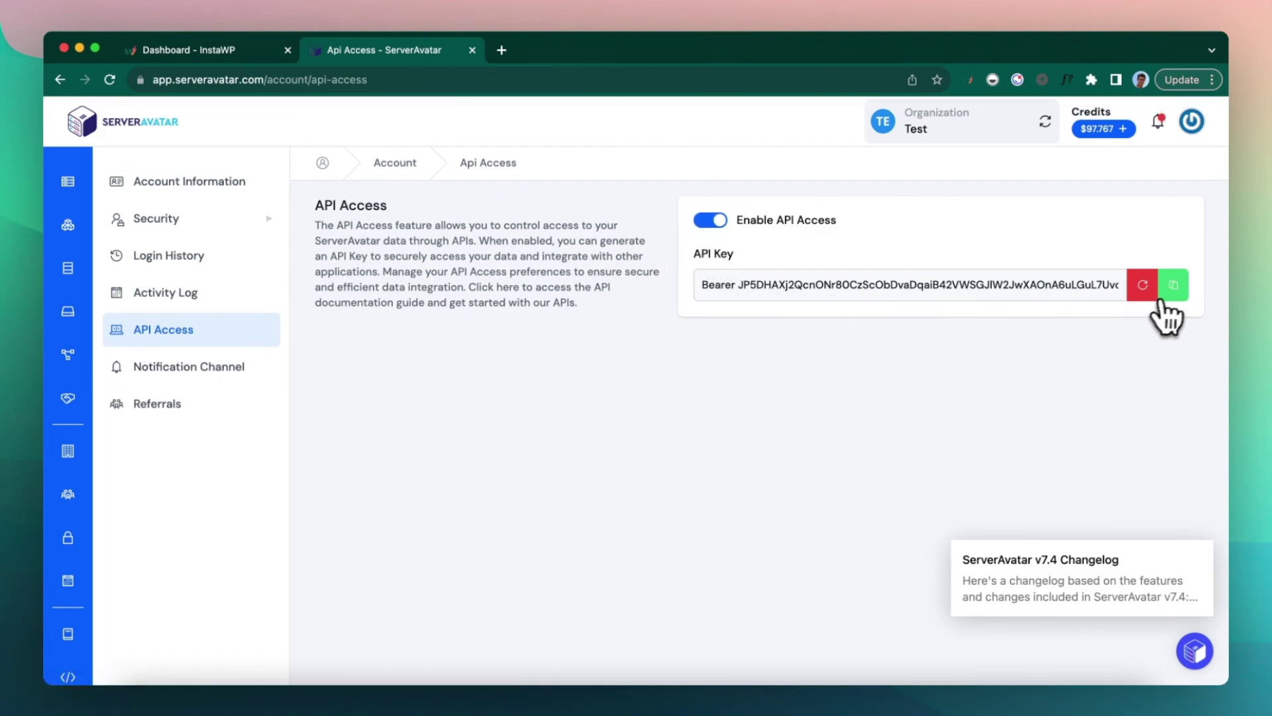
left_click(1173, 285)
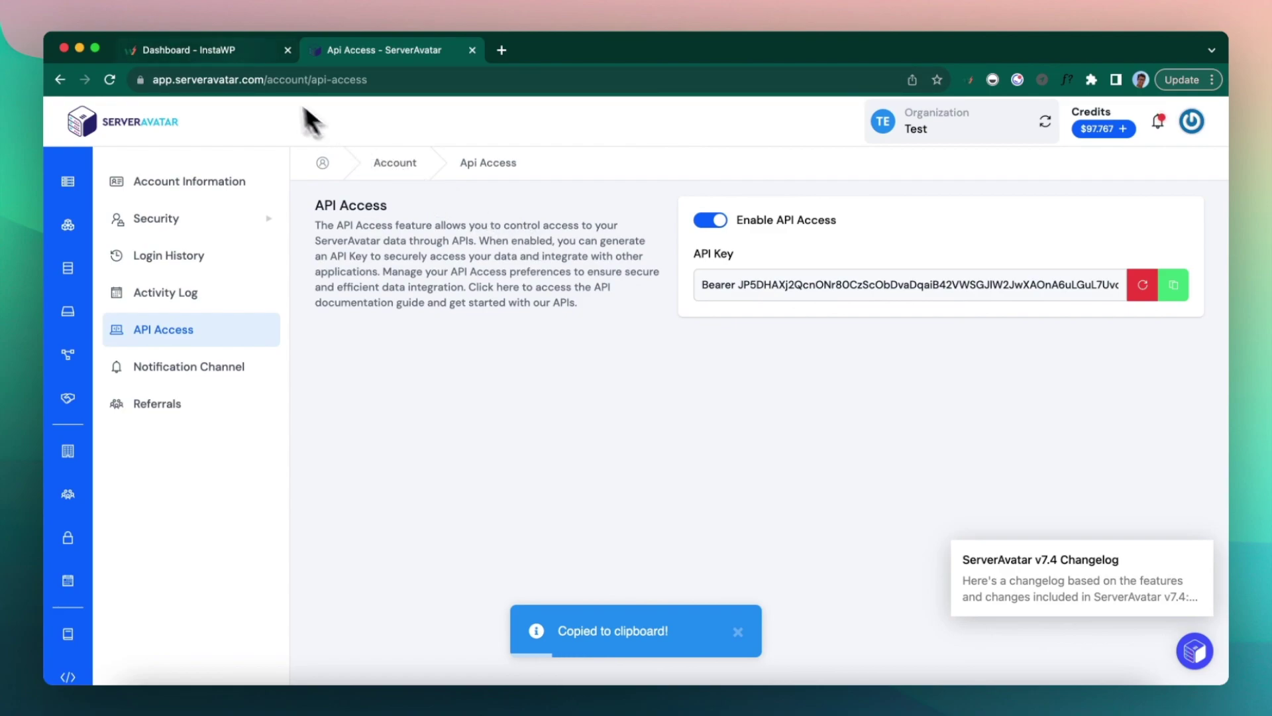
left_click(245, 49)
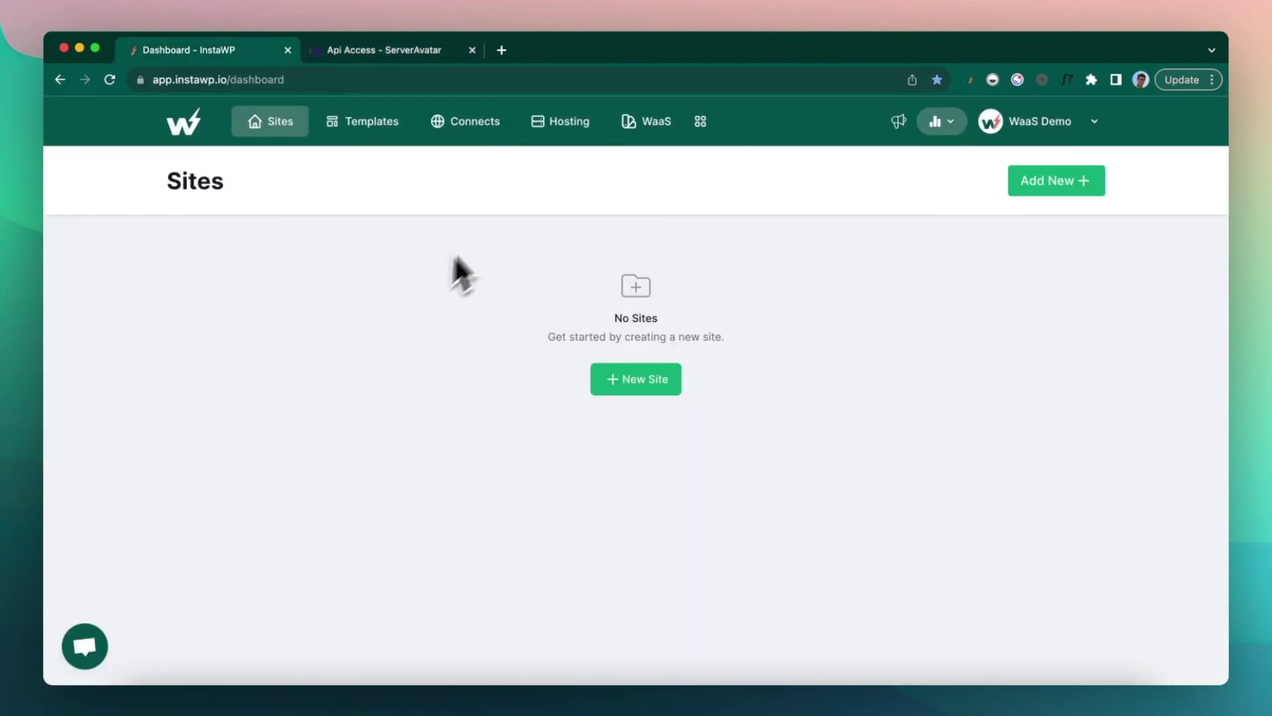
Start a new hosting connection and select ServerAvatar as the provider
left_click(560, 129)
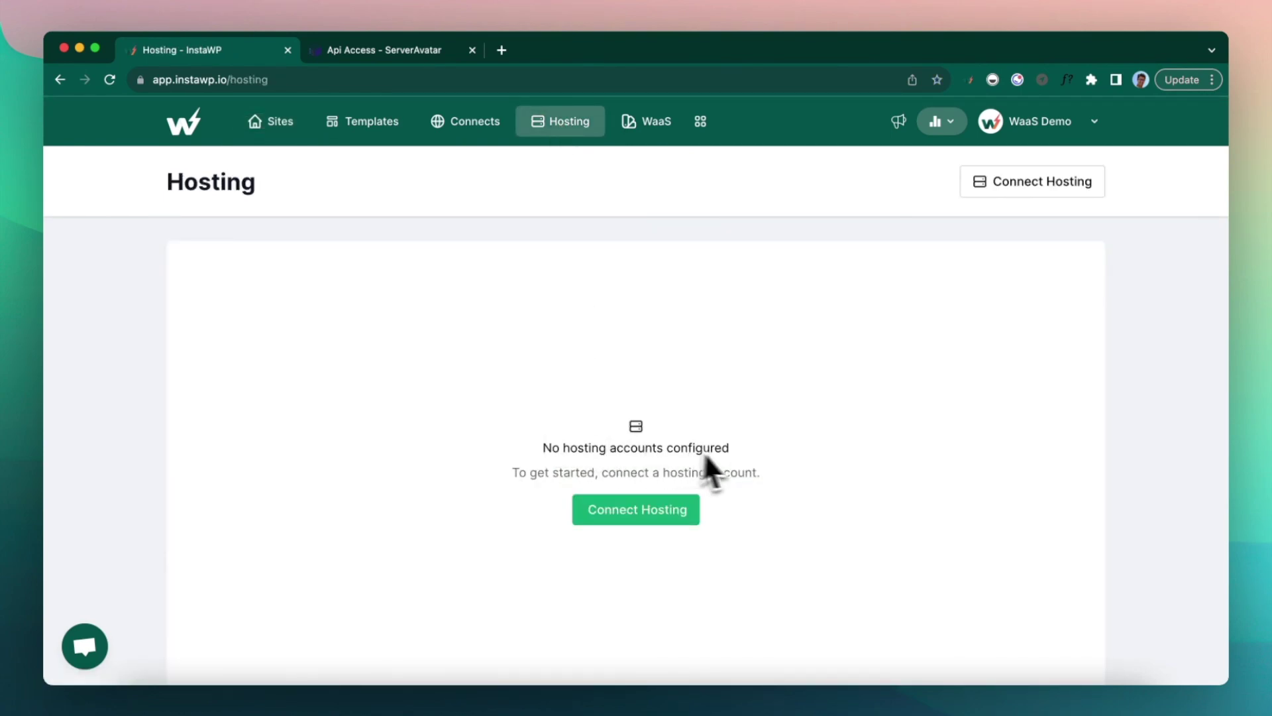
left_click(666, 511)
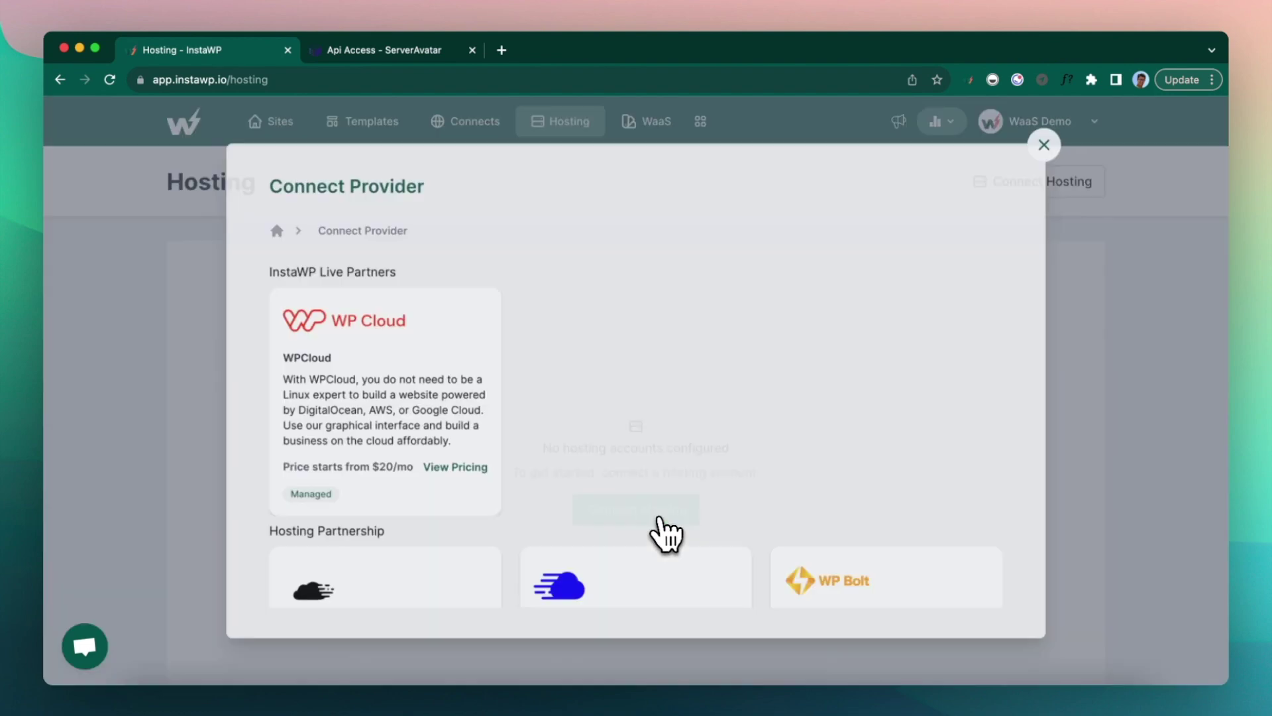
scroll(574, 383, "down", 5)
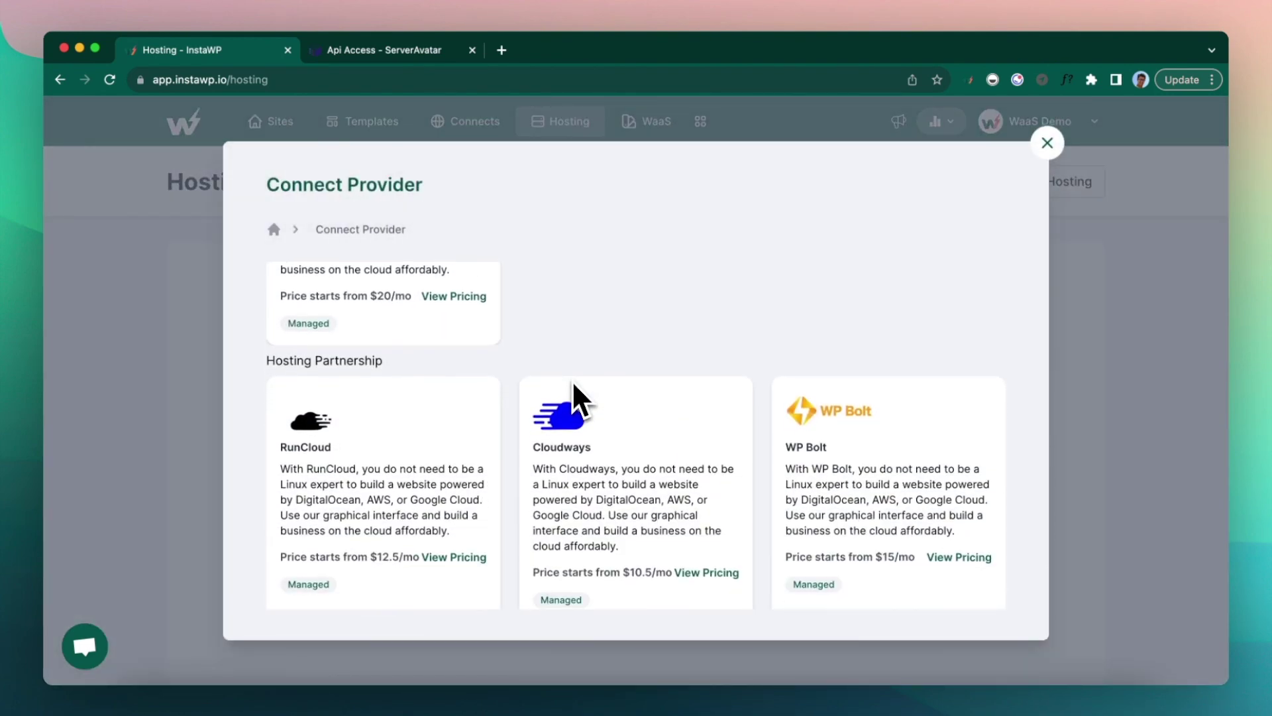
scroll(574, 384, "down", 3)
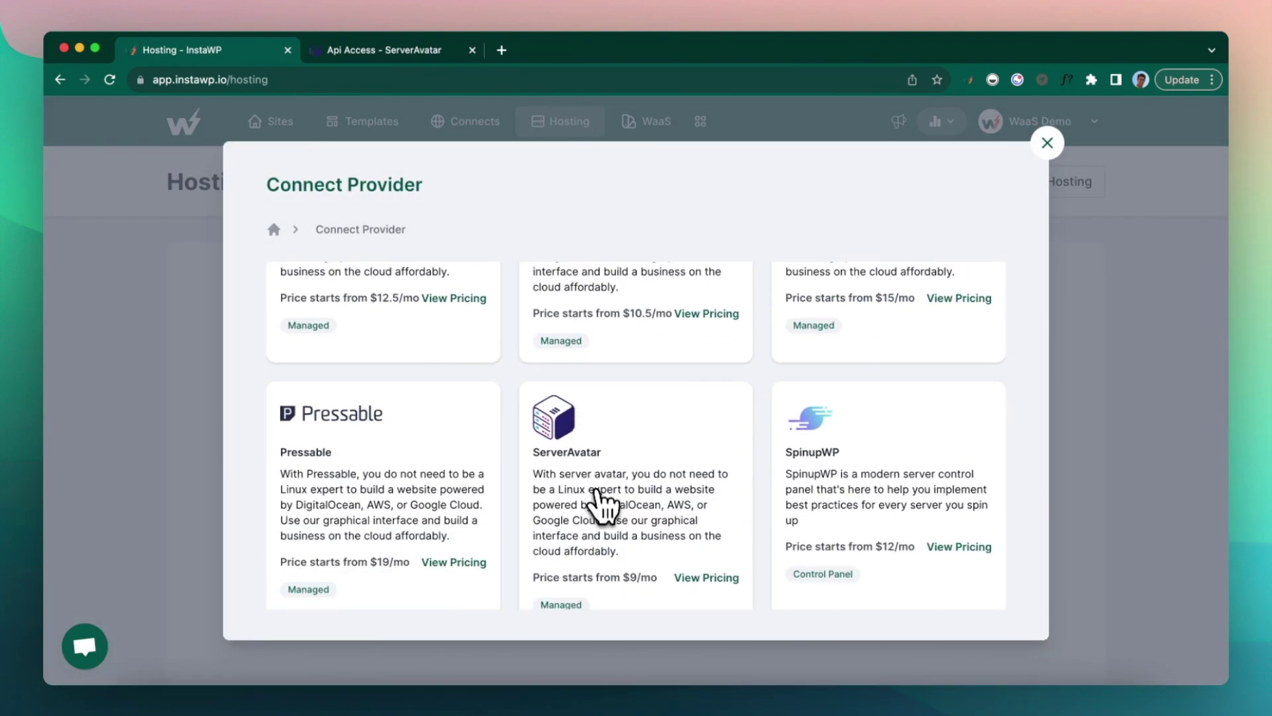
left_click(599, 507)
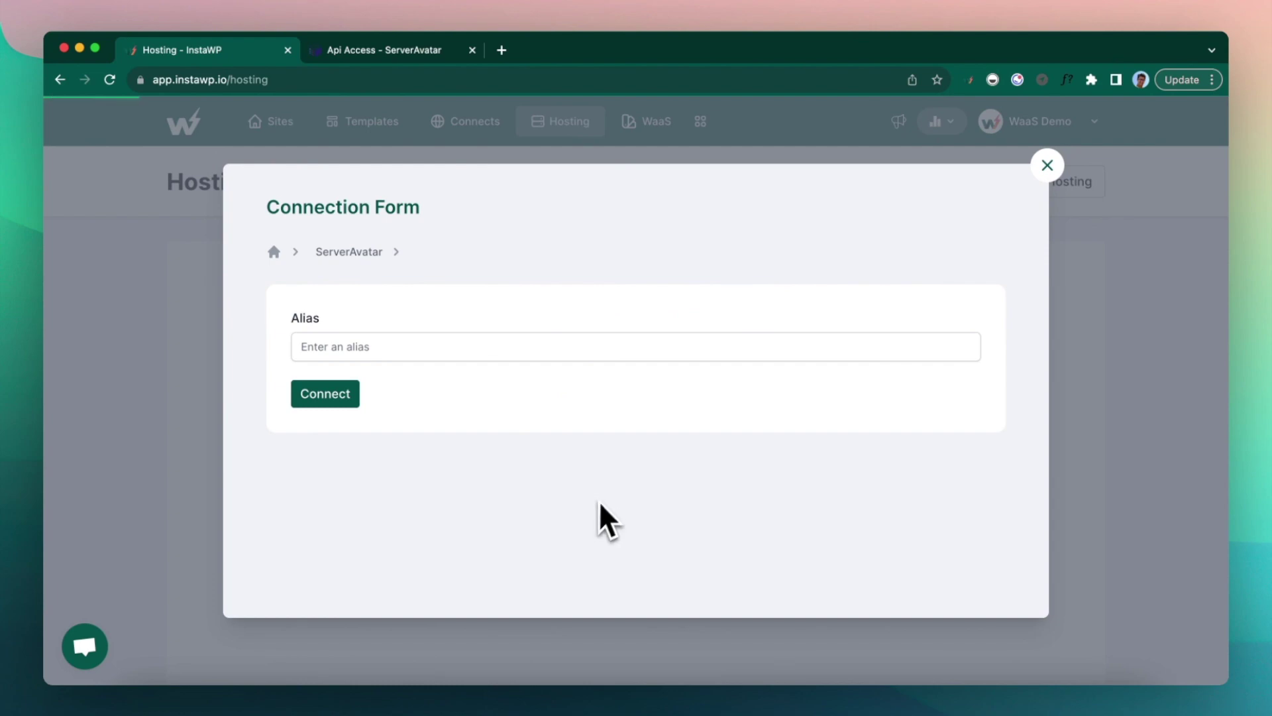
left_click(348, 253)
scroll(670, 431, "down", 5)
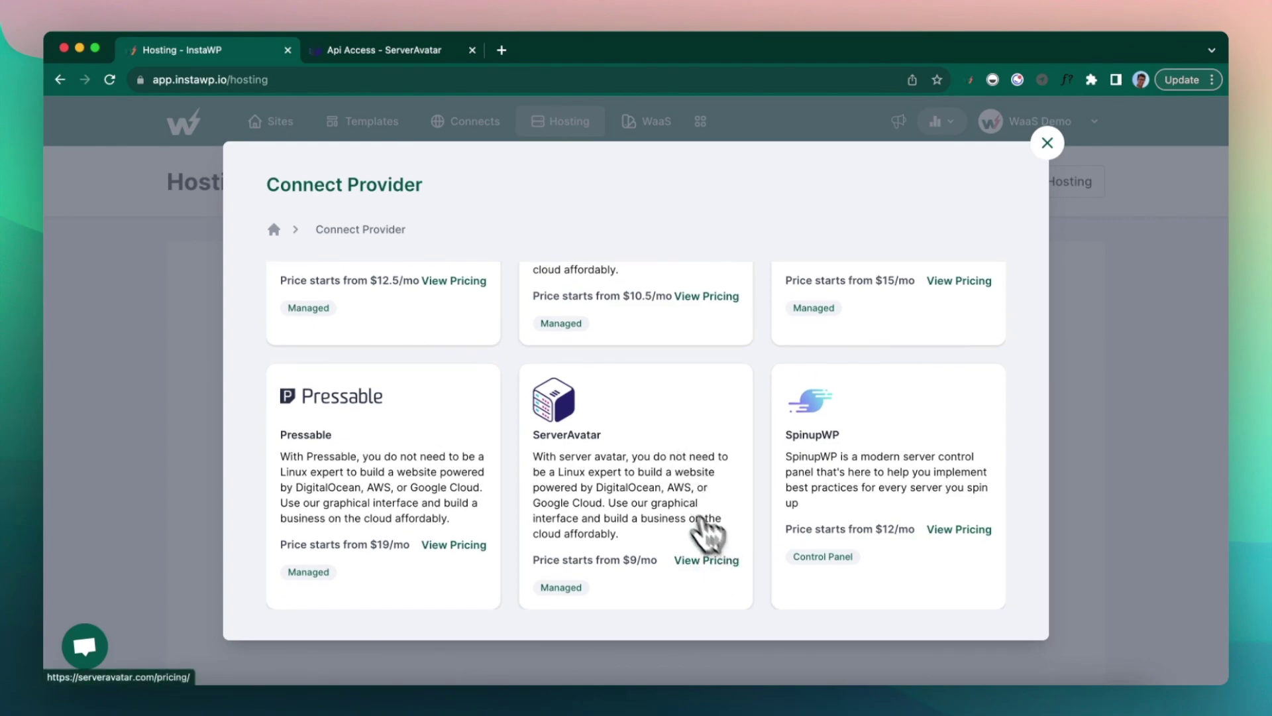
left_click(597, 477)
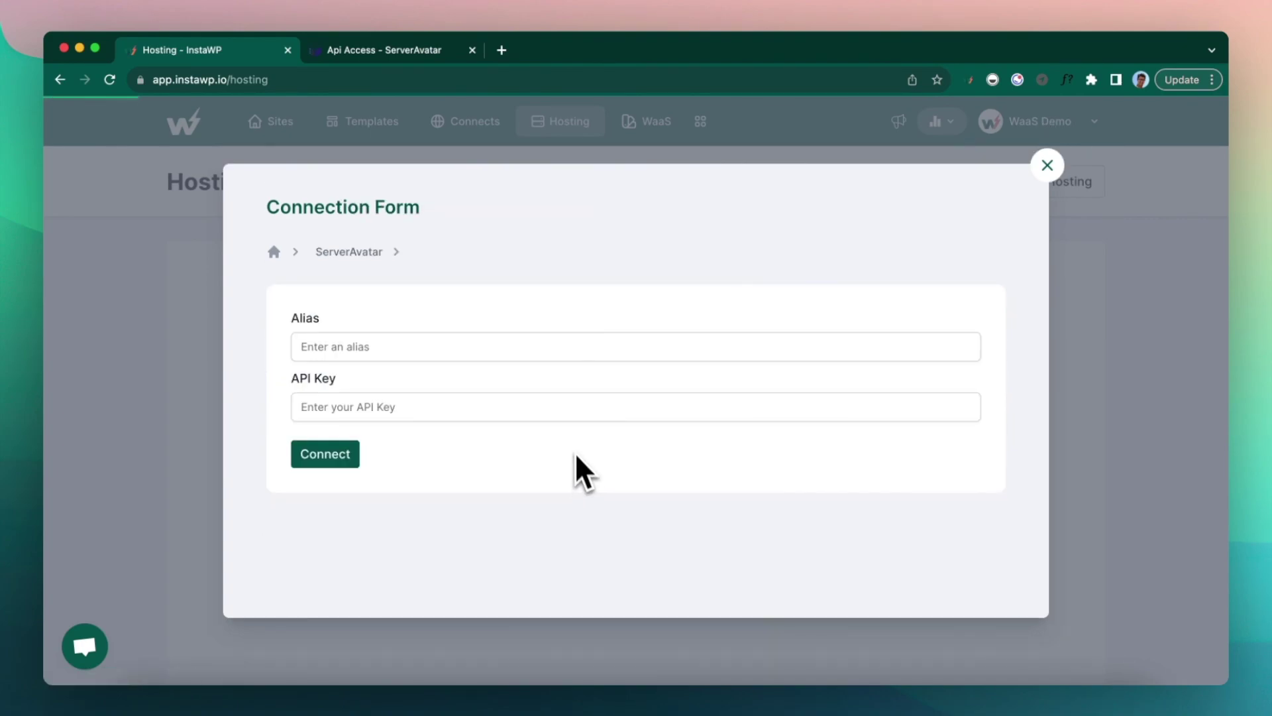
Connect it with the alias MySA and the pasted API key
left_click(364, 345)
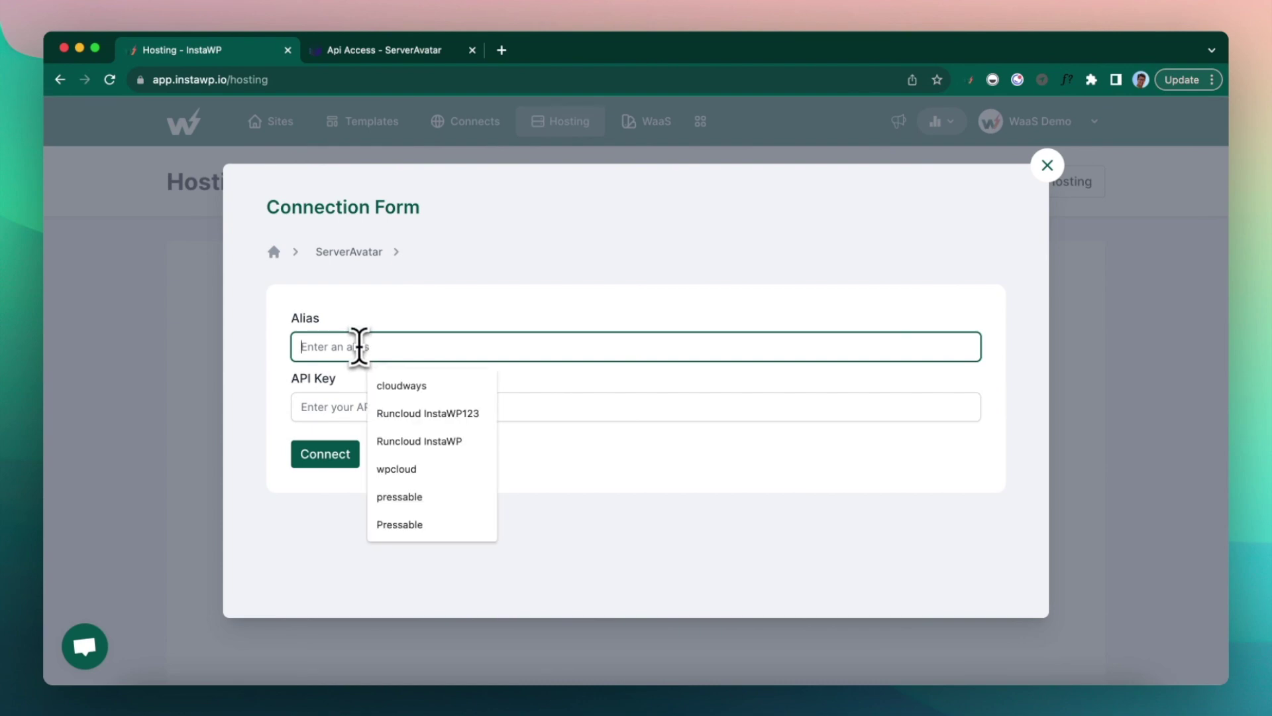
type("MySA")
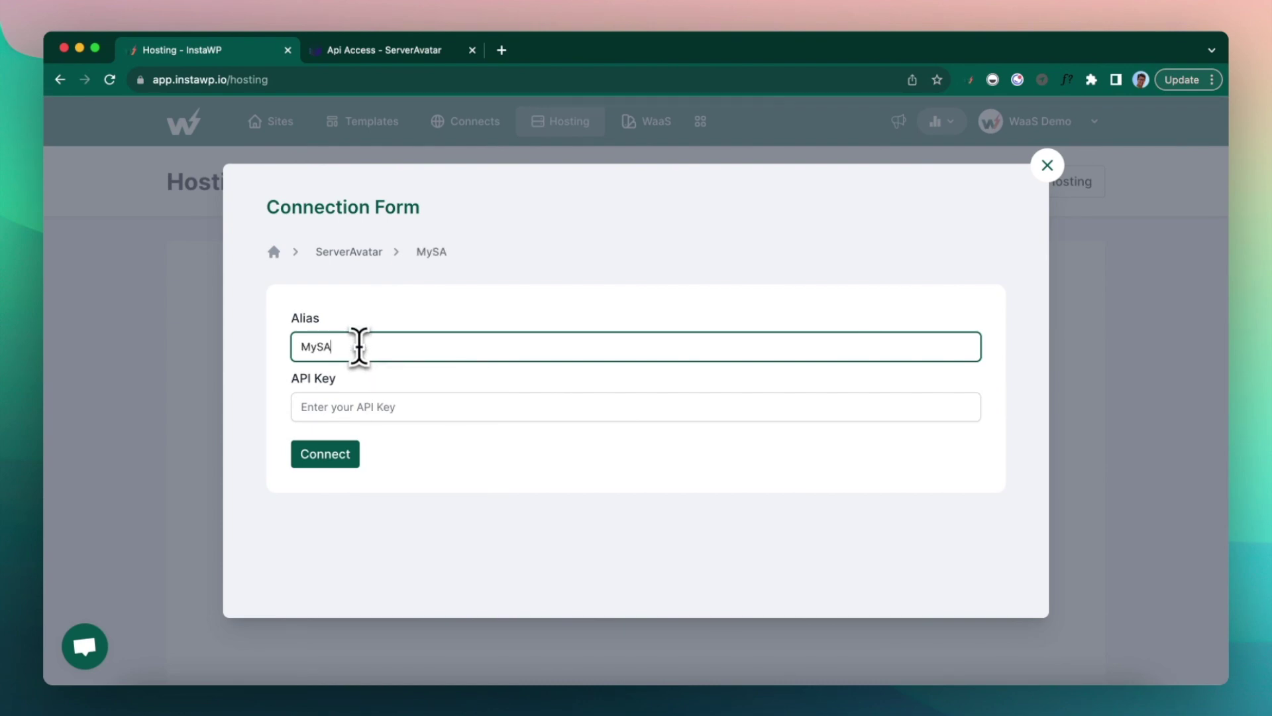
key("Tab")
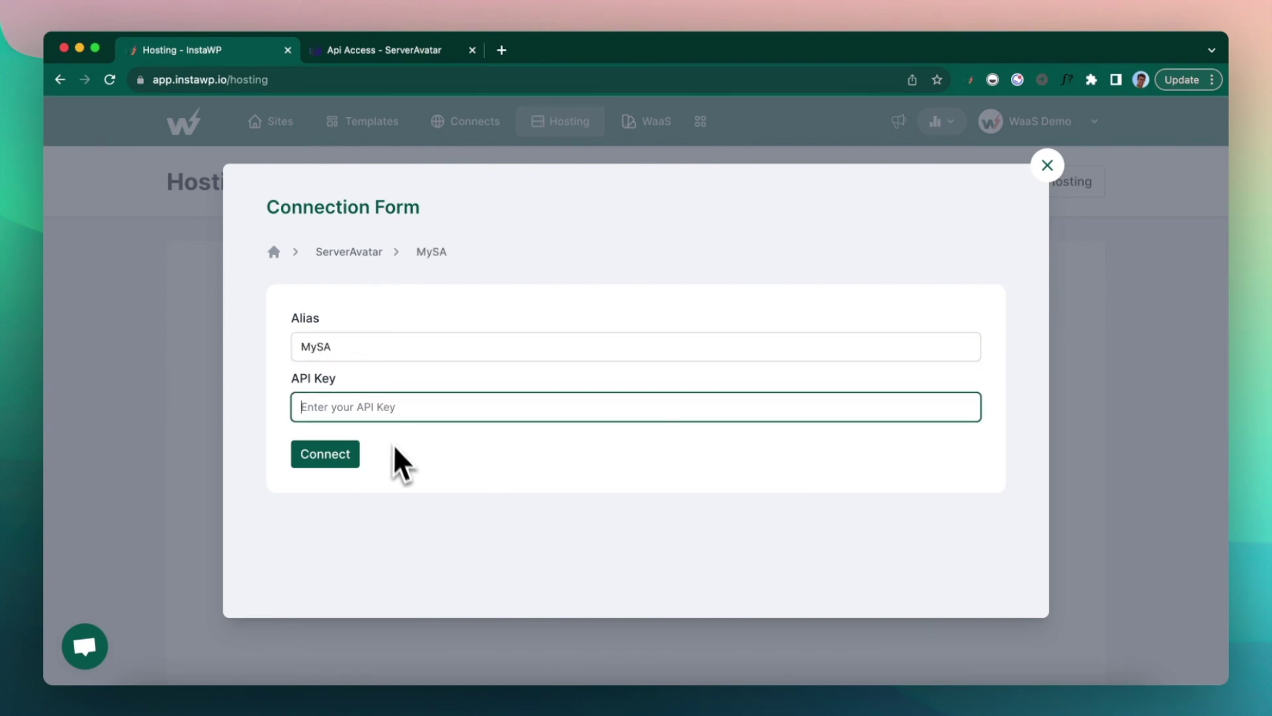
key("super+v")
left_click(338, 456)
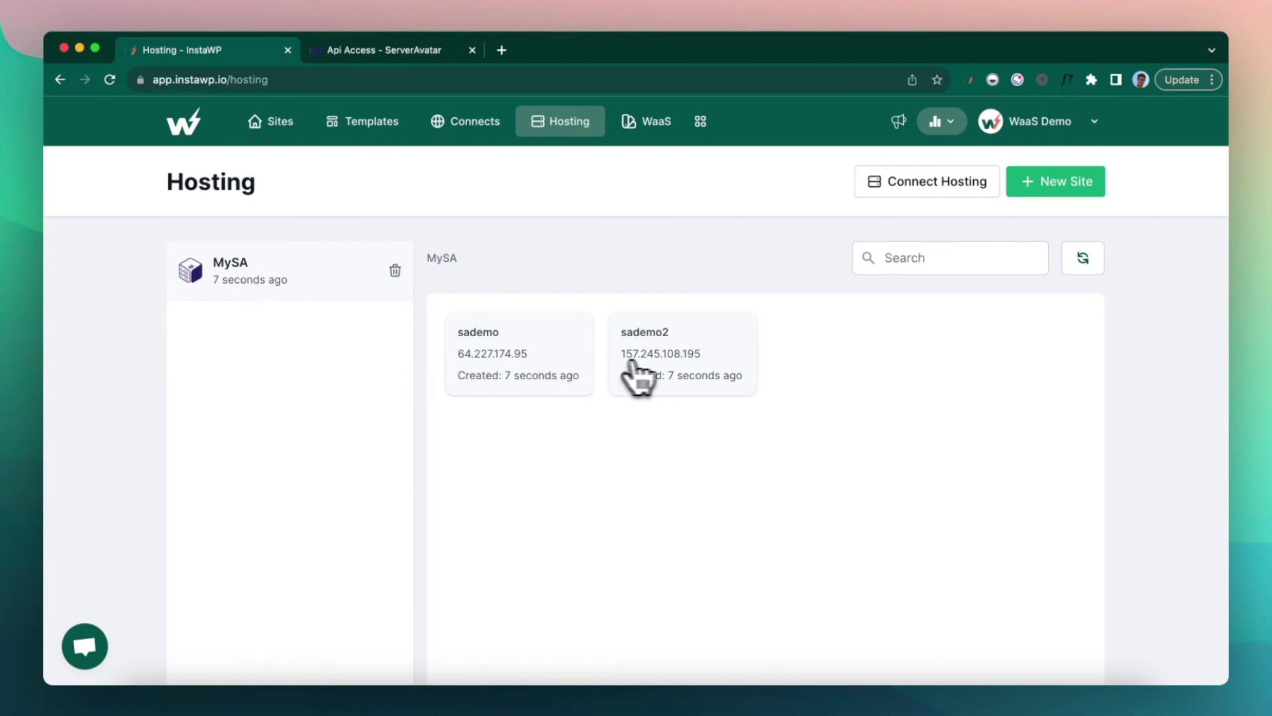
Browse the sites listed on server sademo2
left_click(651, 366)
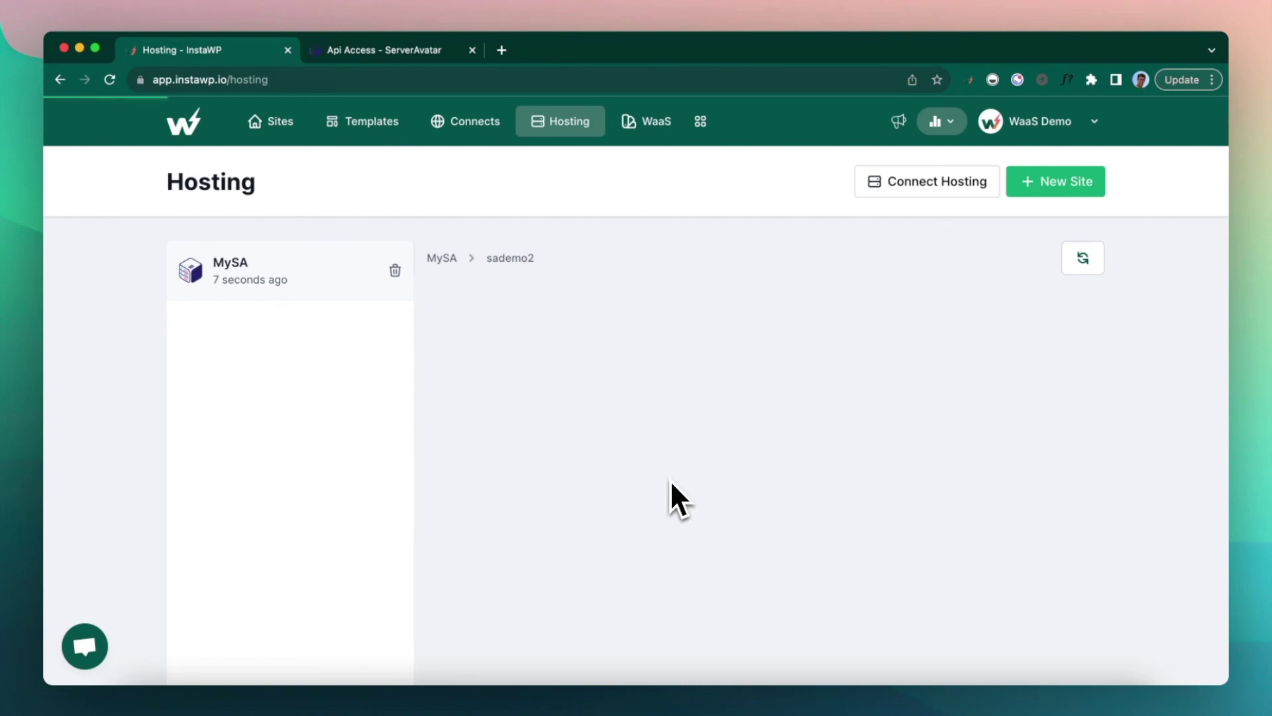
scroll(778, 411, "down", 6)
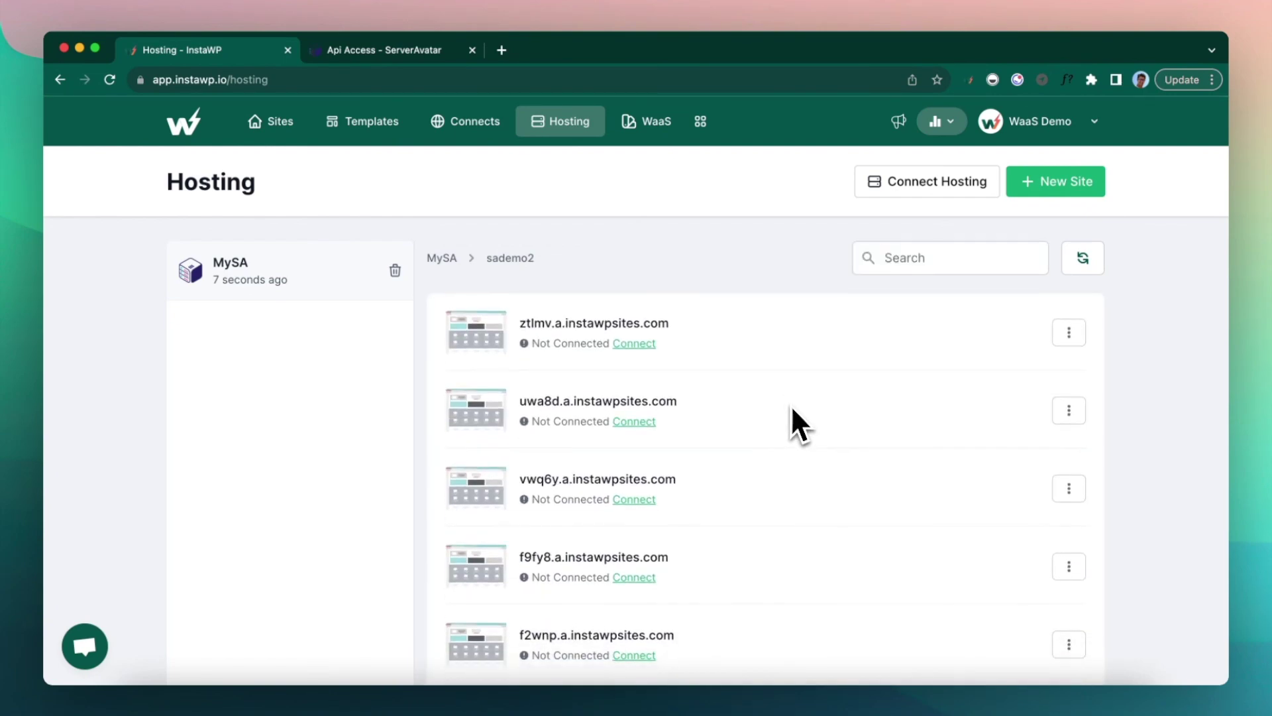
scroll(792, 411, "up", 6)
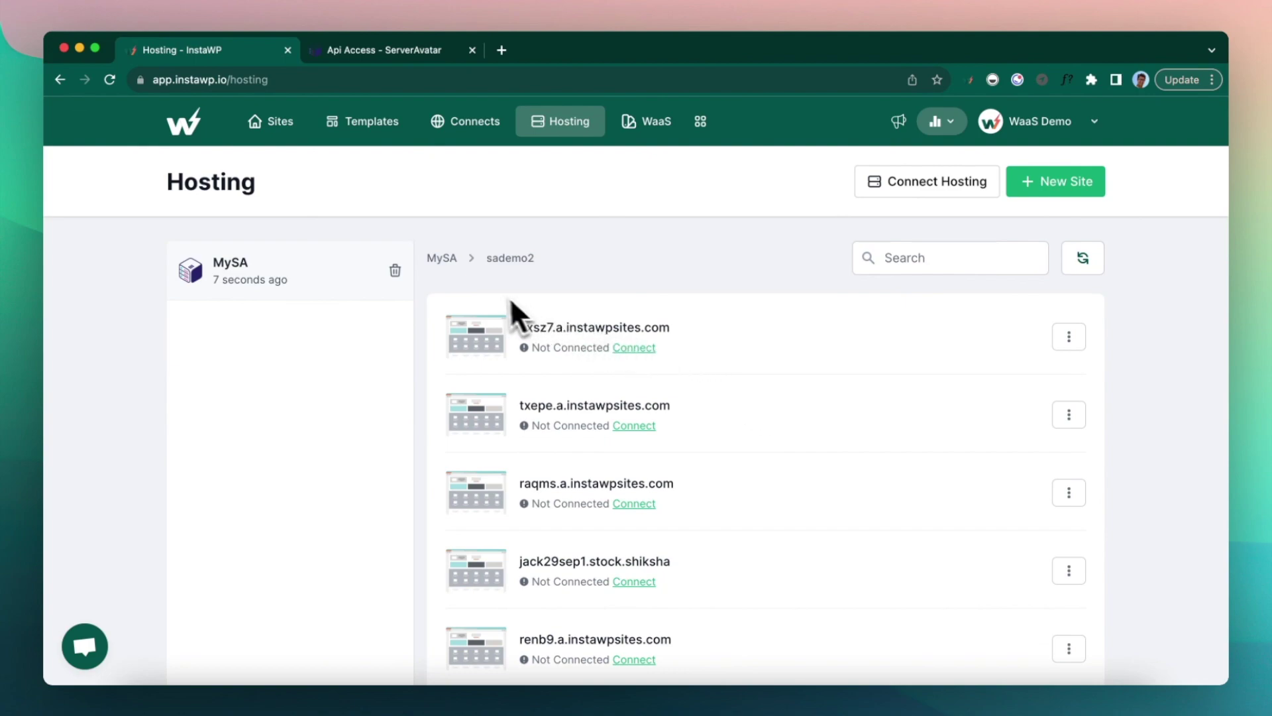
left_click(456, 261)
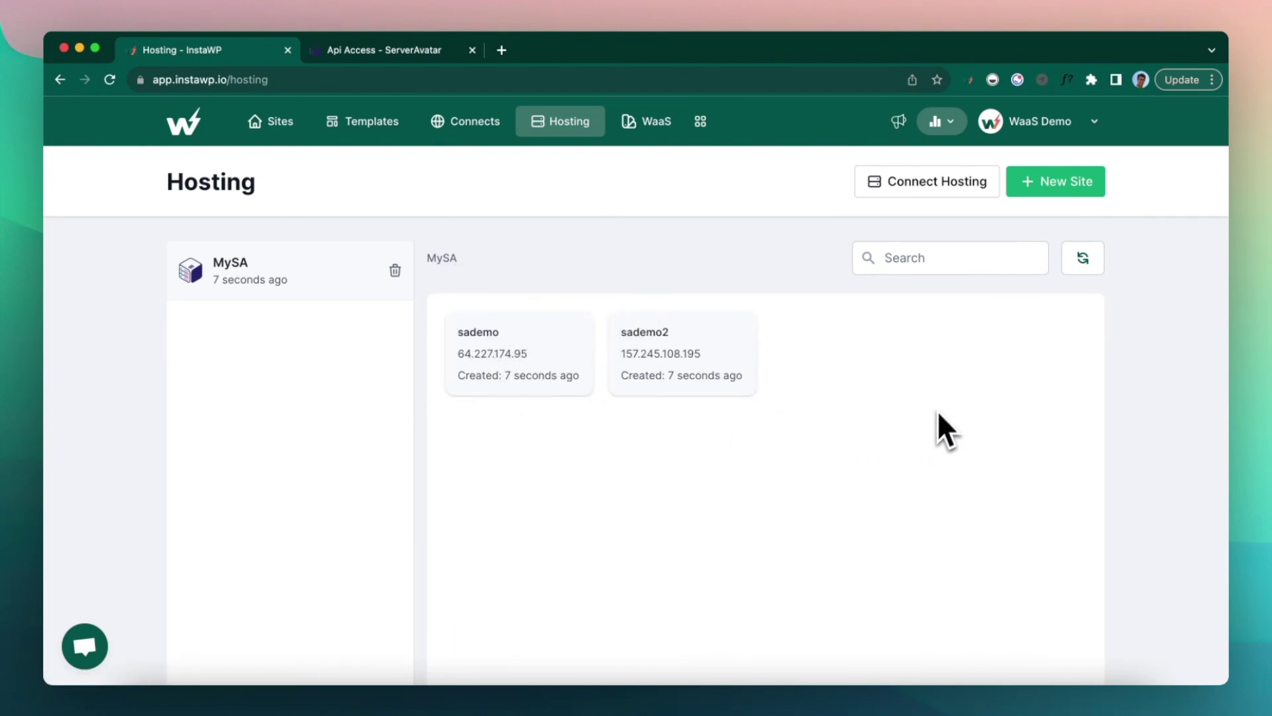
Open the new-site form on sademo2, close it unused, and return to the Sites dashboard
left_click(1041, 189)
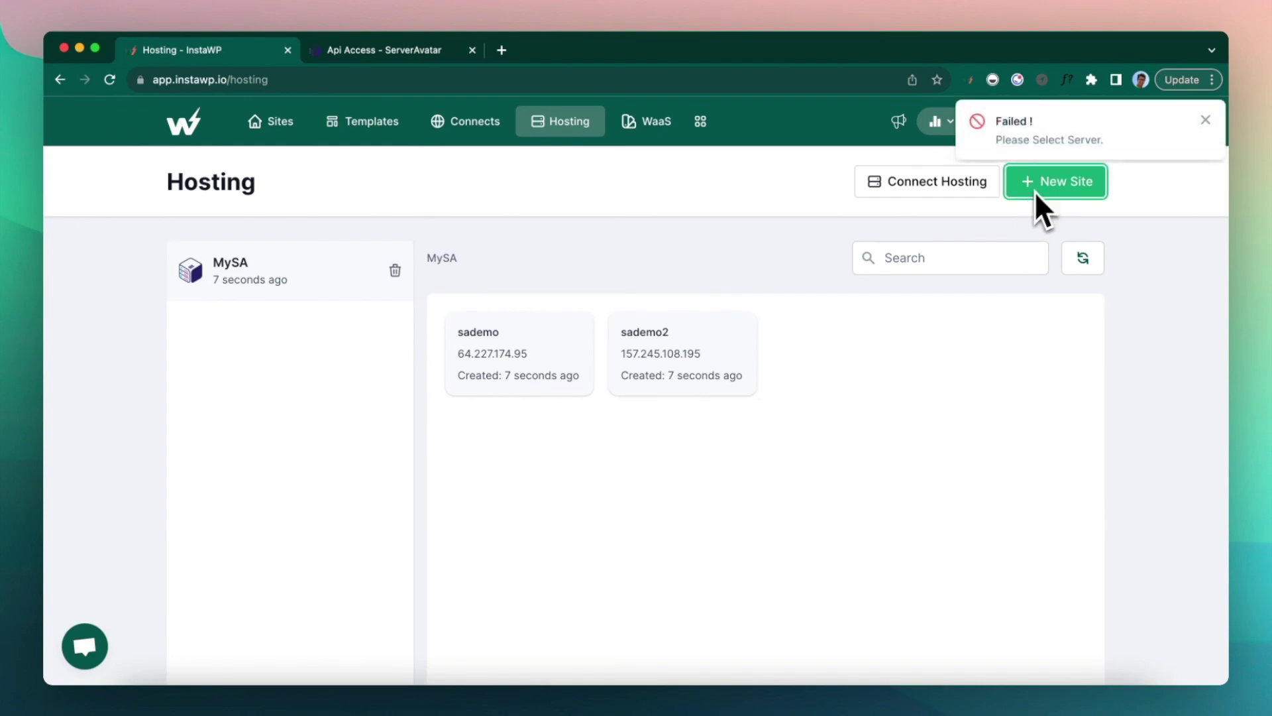
left_click(755, 339)
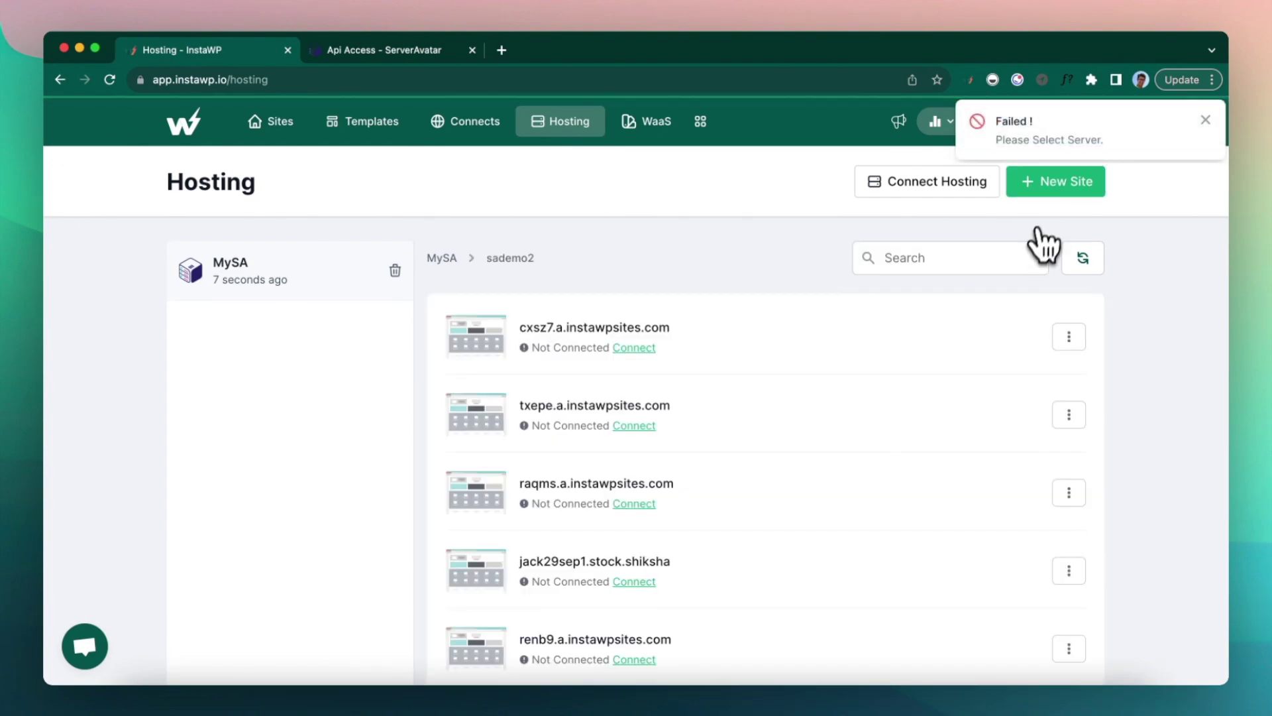
left_click(1047, 197)
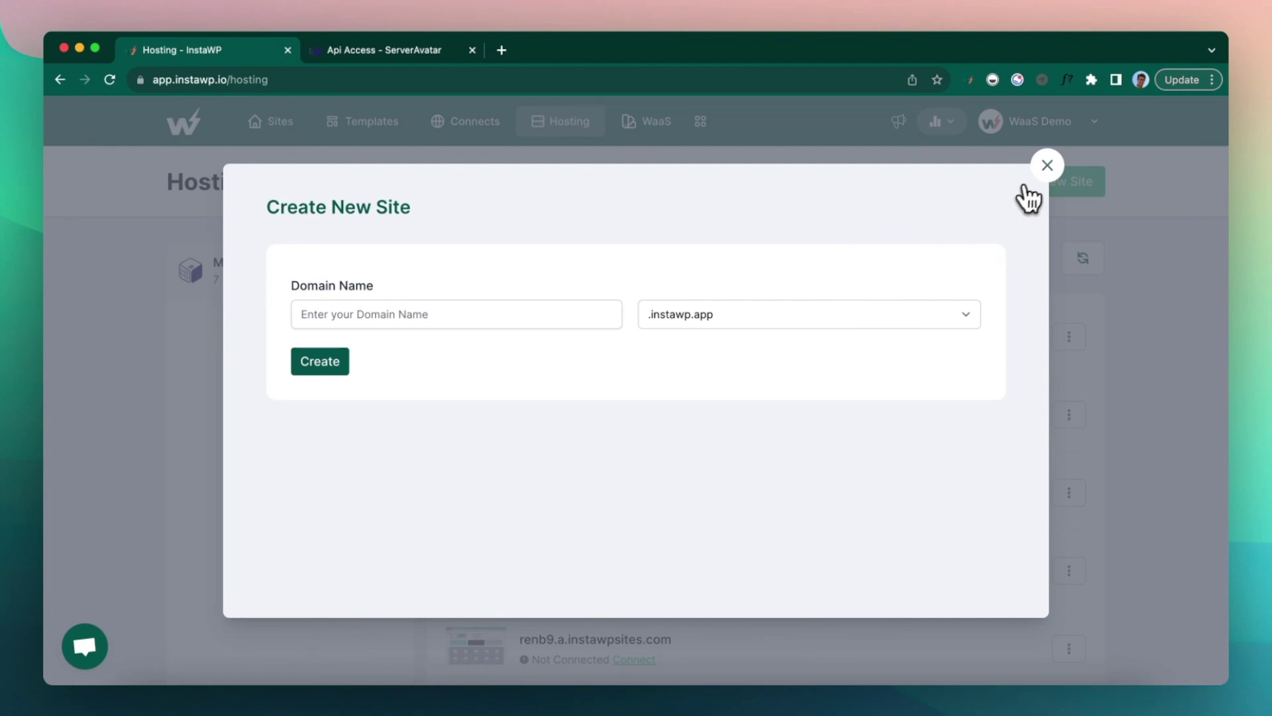
left_click(1039, 171)
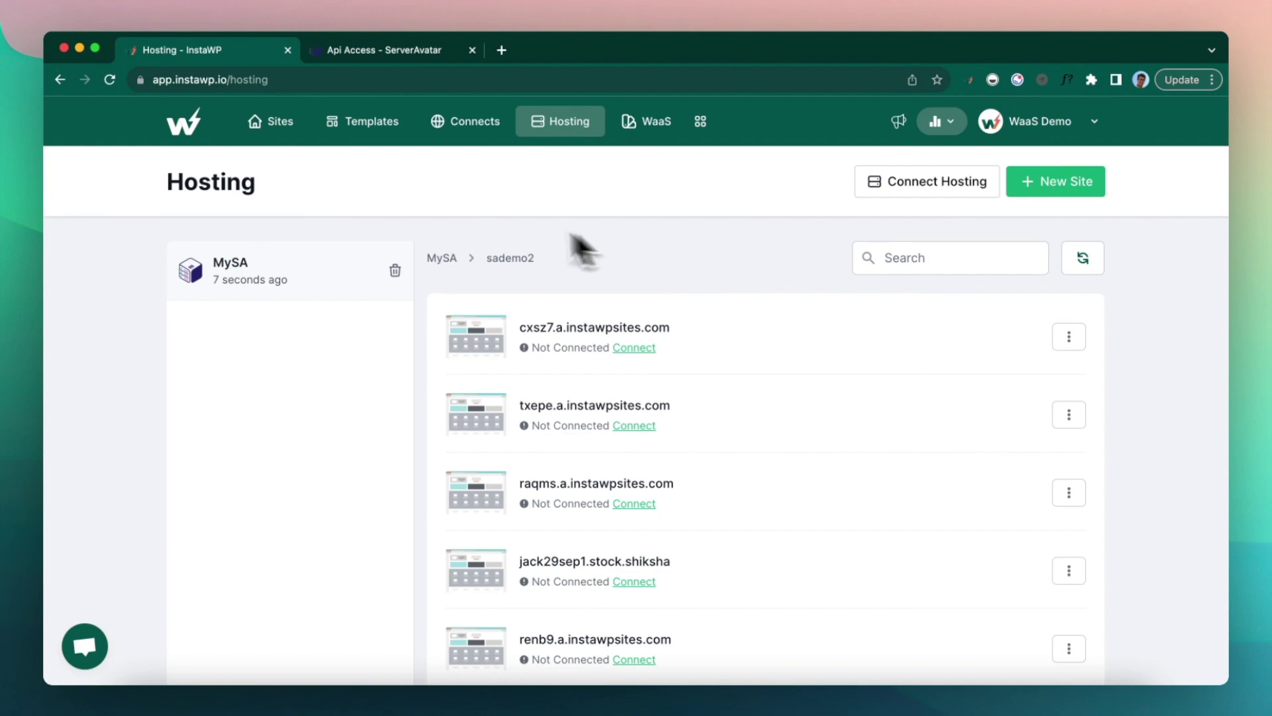
left_click(281, 125)
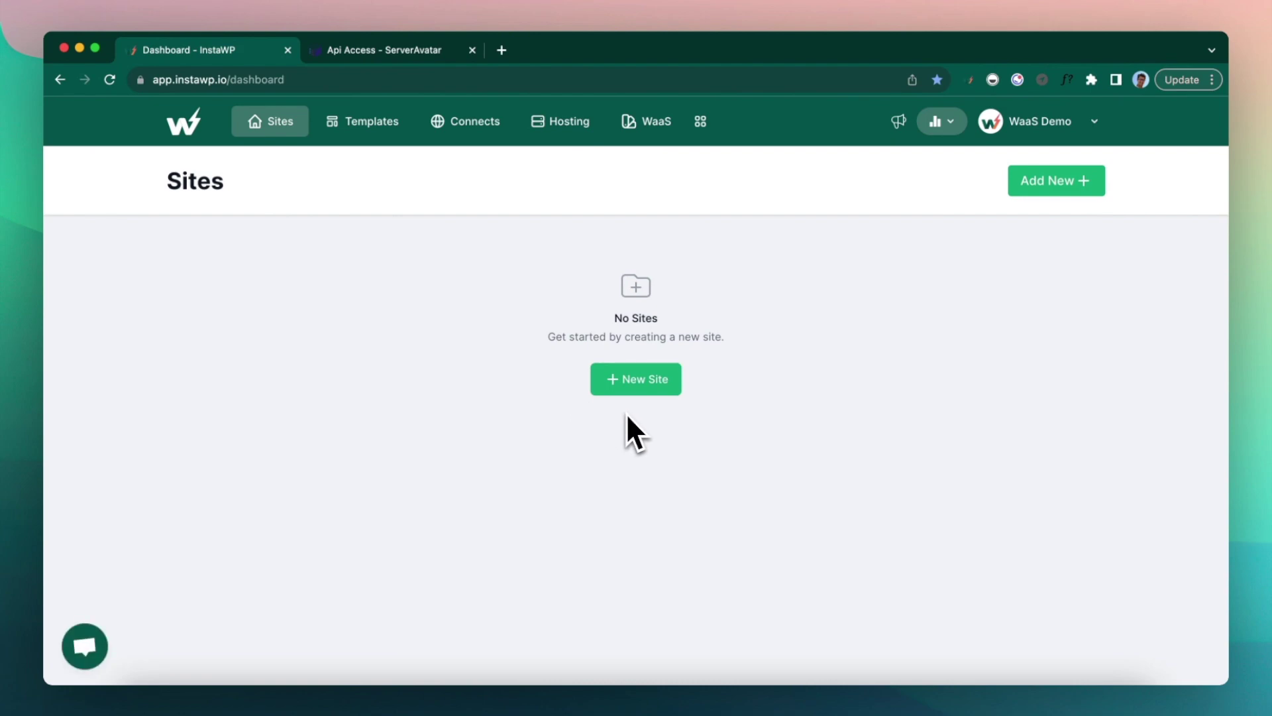
Create a new site from the Love Nature by Astra template in the Store
left_click(637, 392)
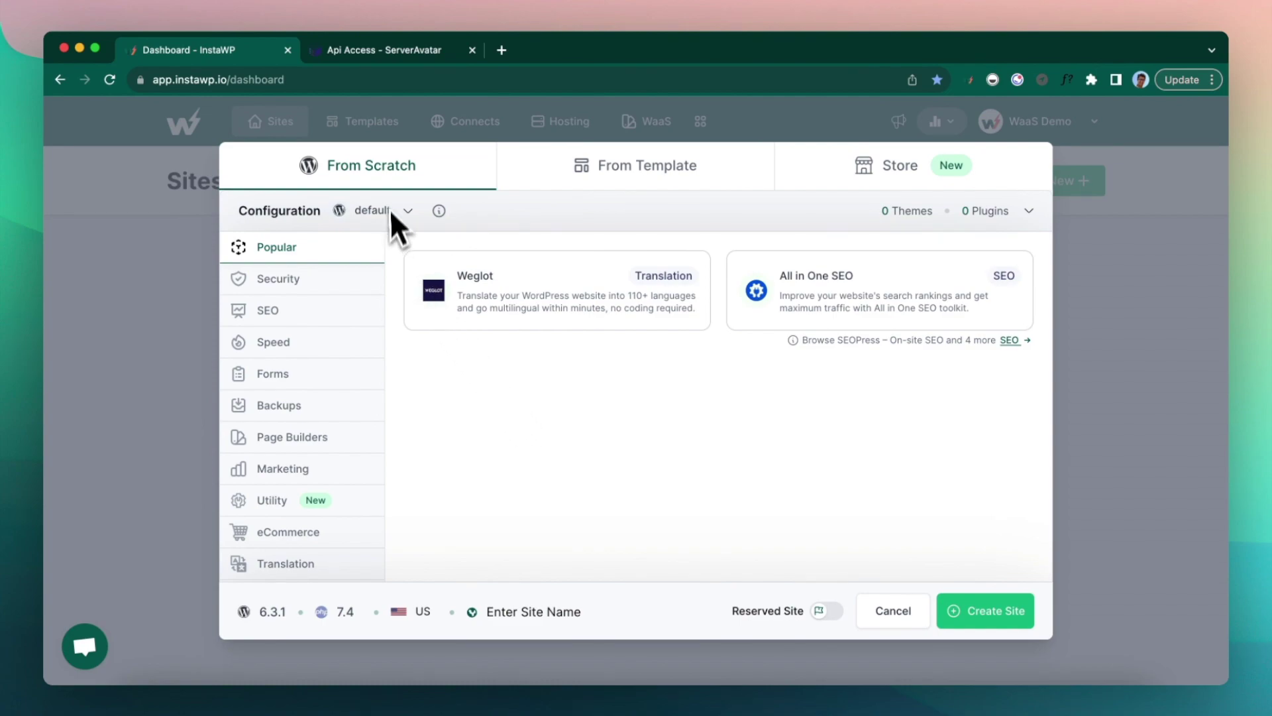
left_click(879, 177)
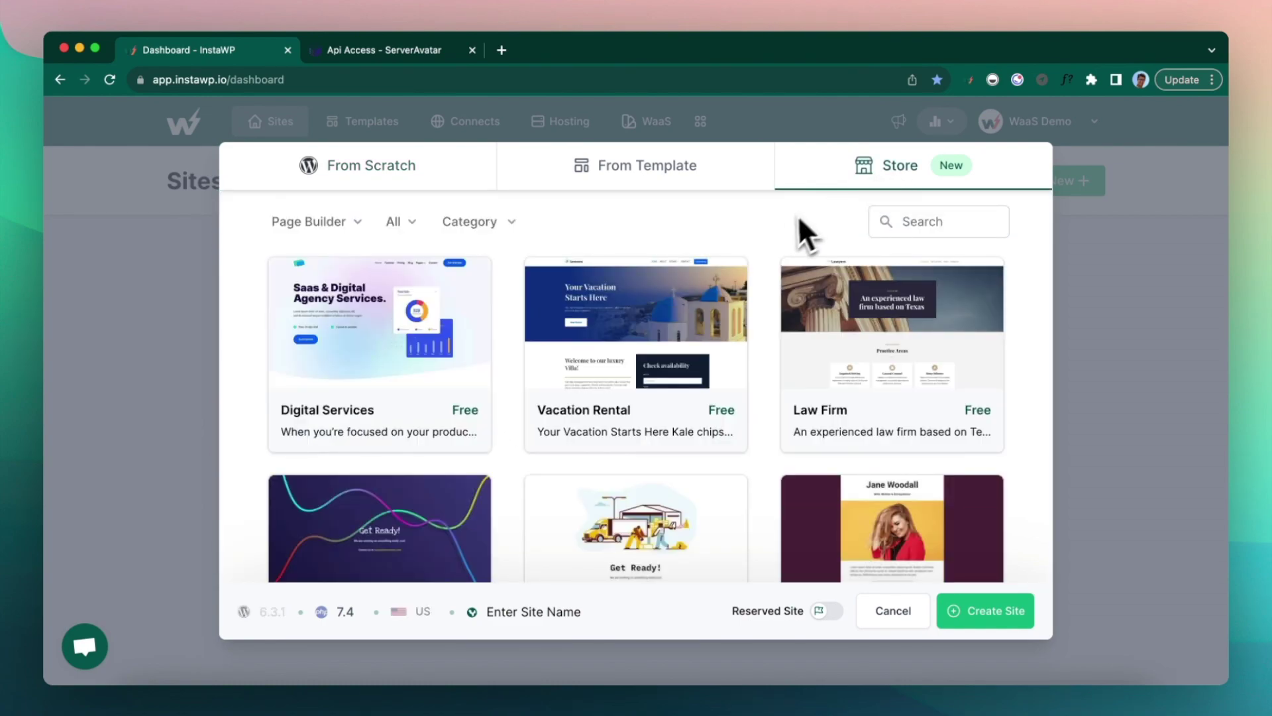
scroll(774, 291, "down", 6)
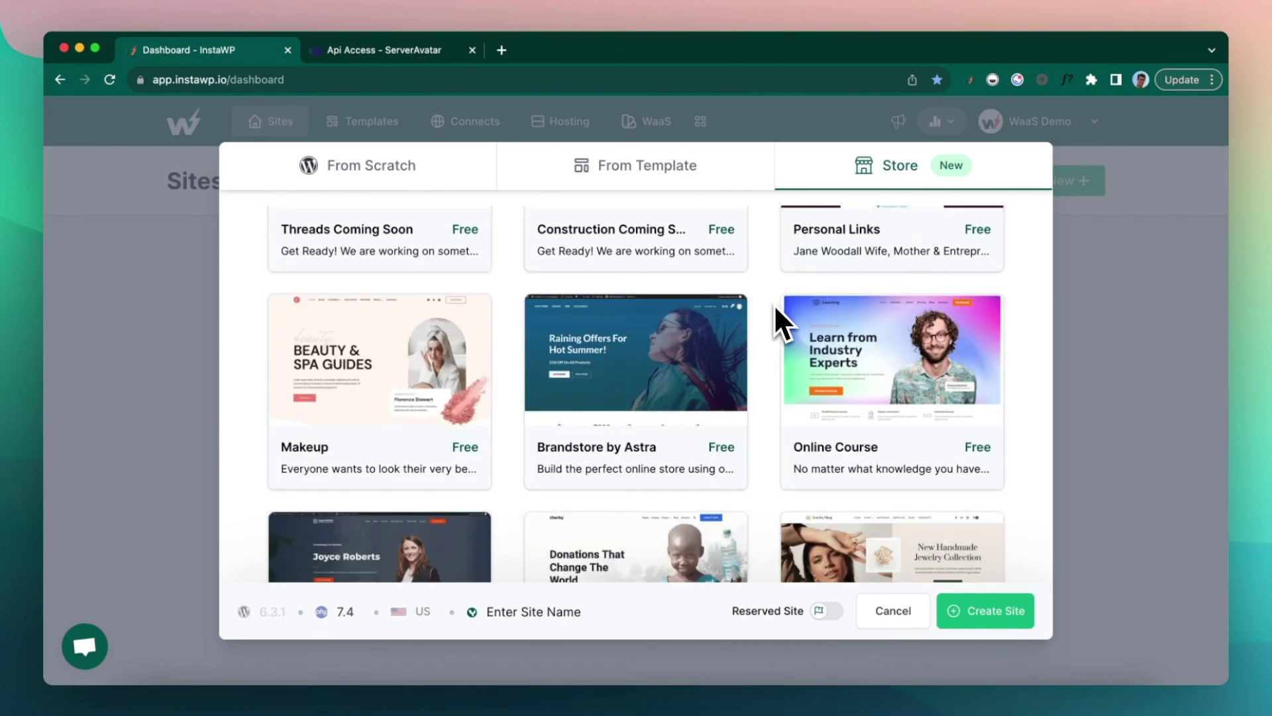
scroll(774, 303, "down", 3)
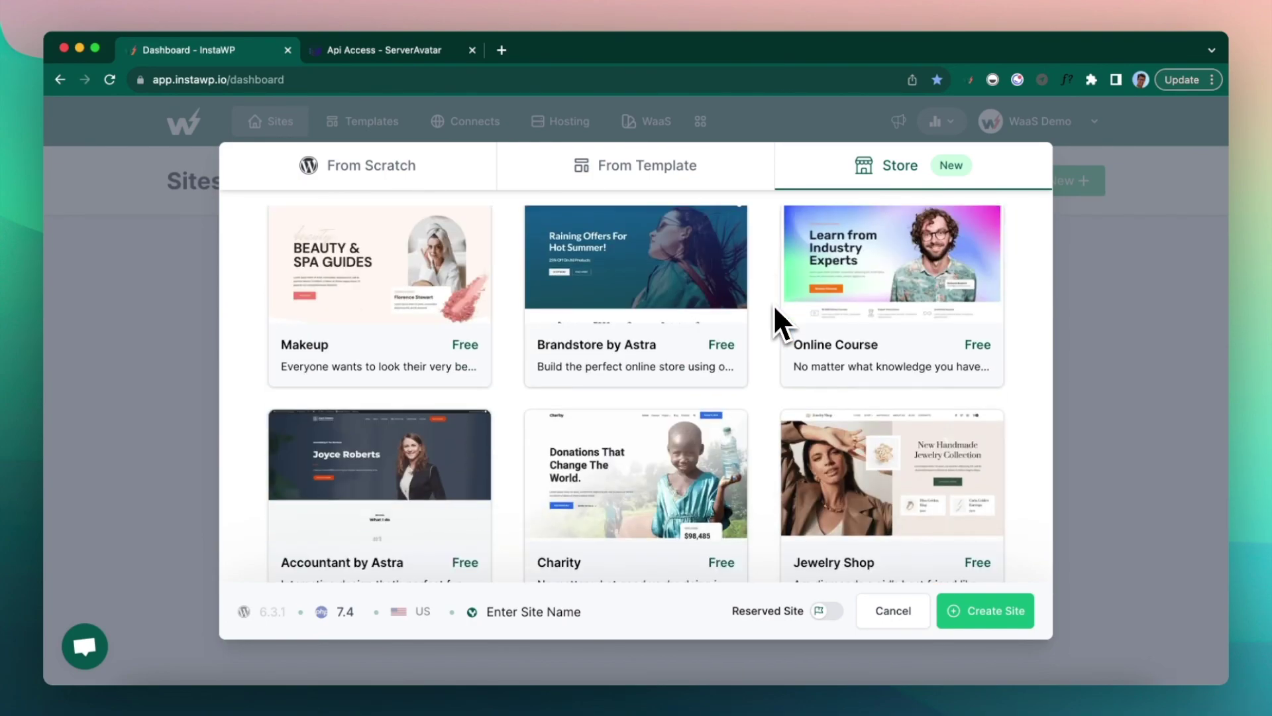
scroll(773, 304, "down", 2)
scroll(773, 304, "down", 1)
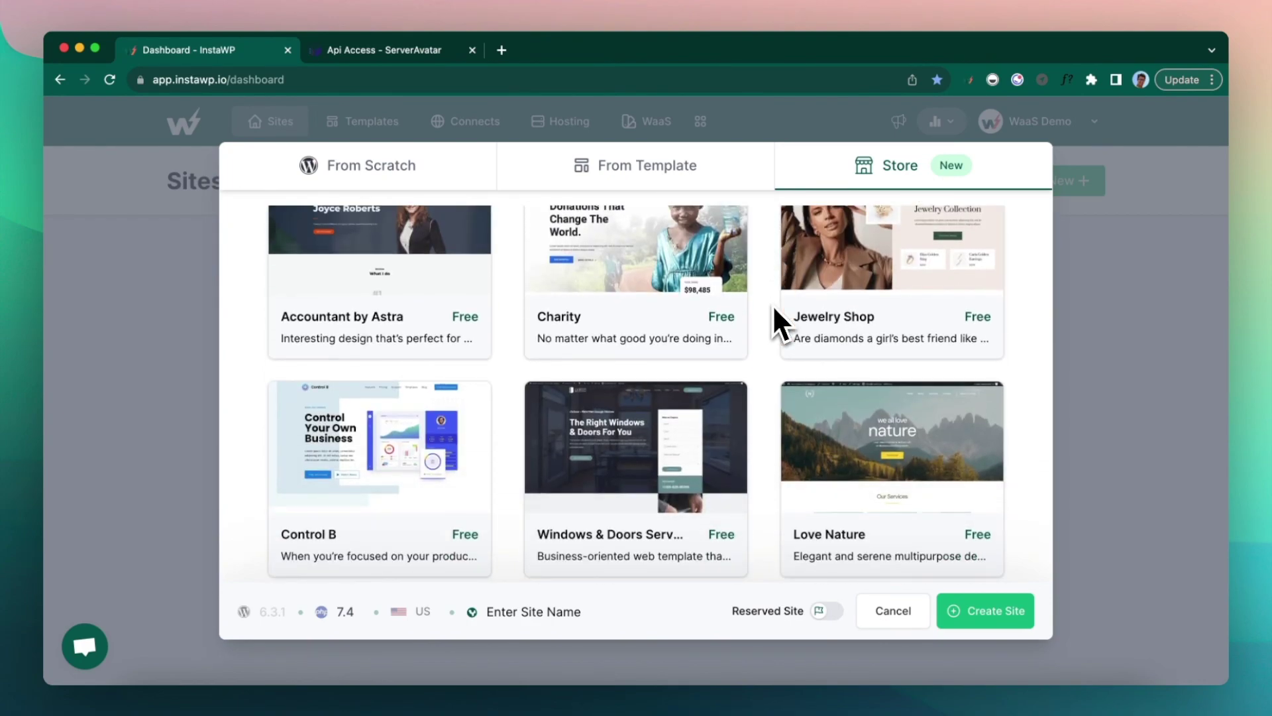
scroll(773, 304, "down", 1)
mouse_move(815, 392)
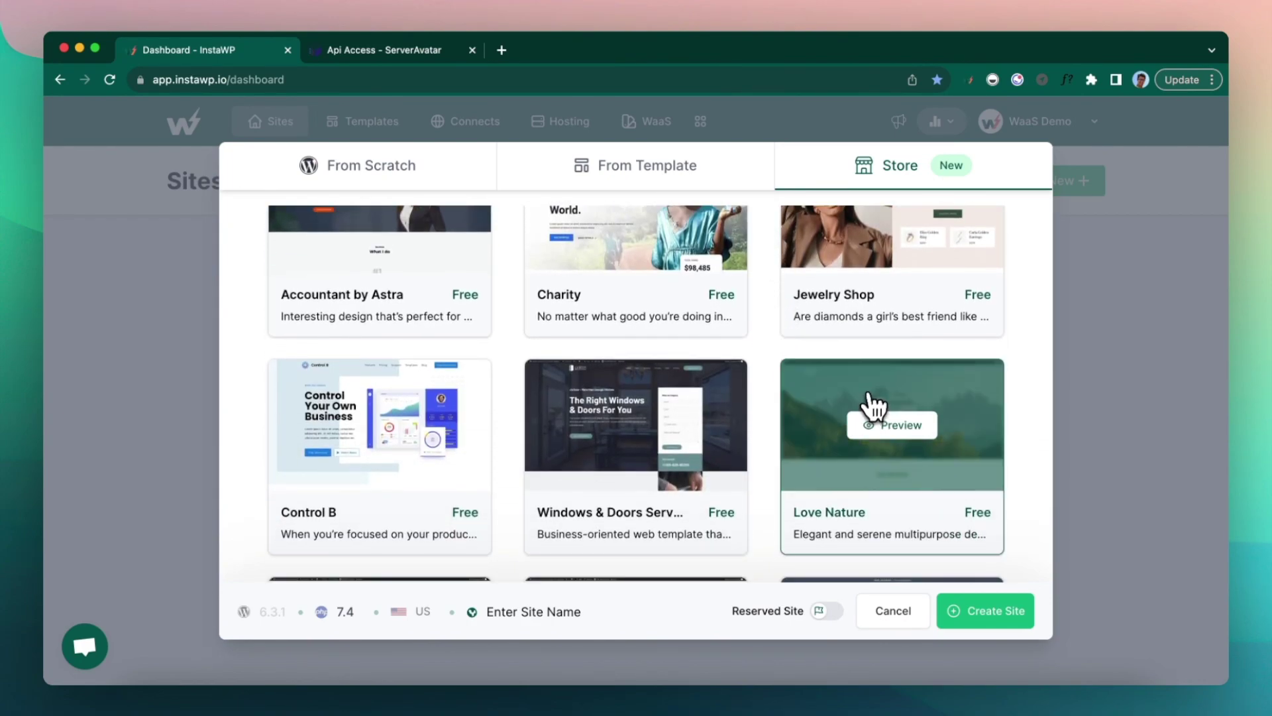
left_click(891, 416)
left_click(993, 605)
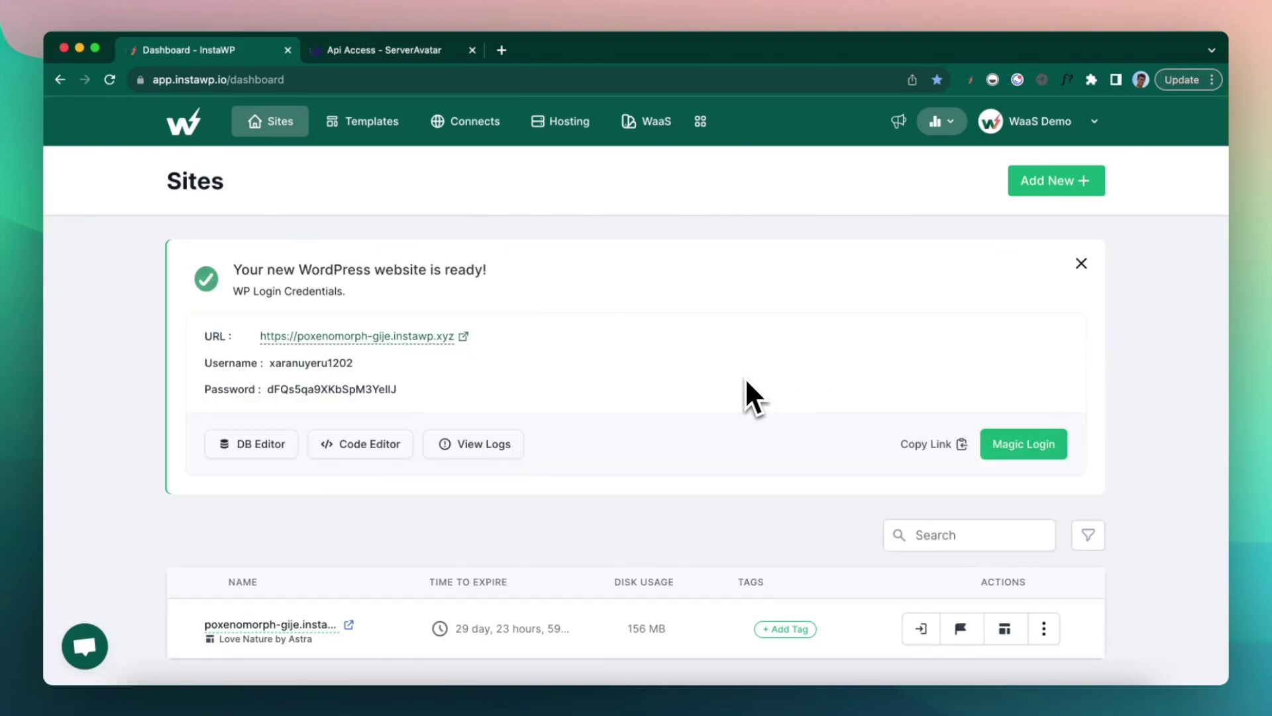
Reserve the new Love Nature site and confirm it
scroll(897, 326, "down", 2)
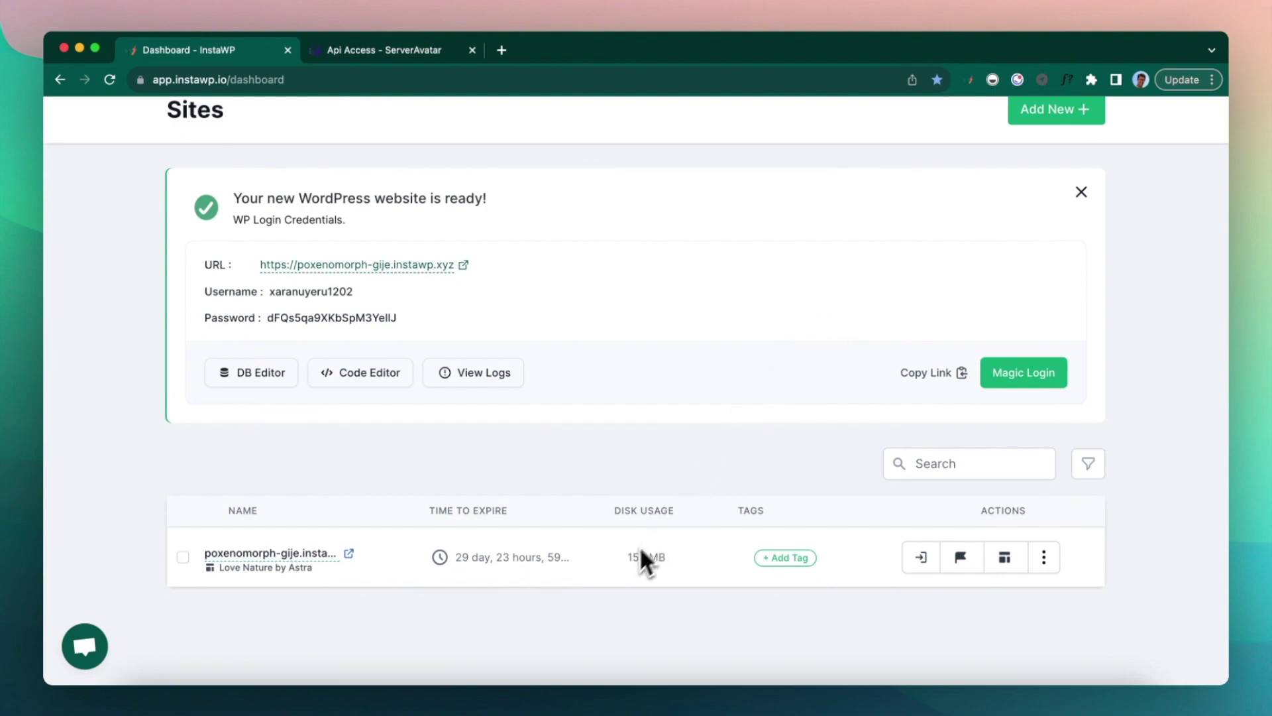
left_click(687, 415)
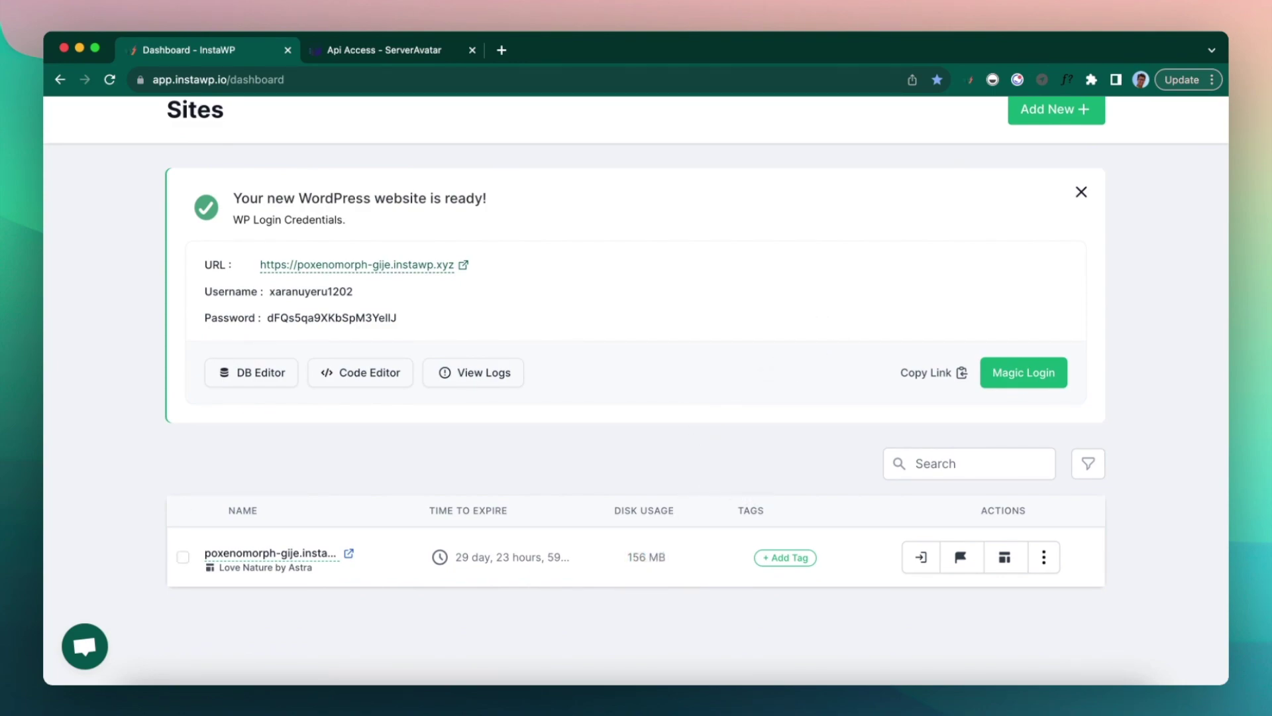
left_click(960, 558)
left_click(836, 237)
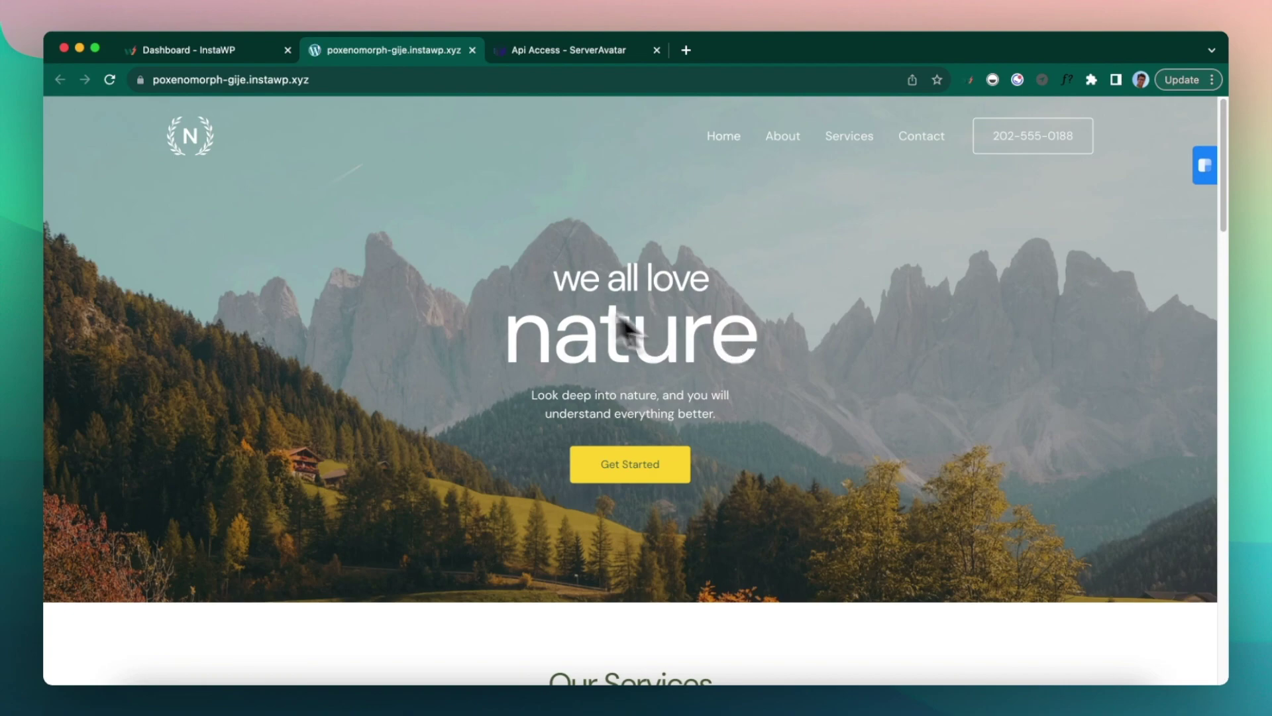
Switch back to the InstaWP dashboard tab from the live site
left_click(231, 56)
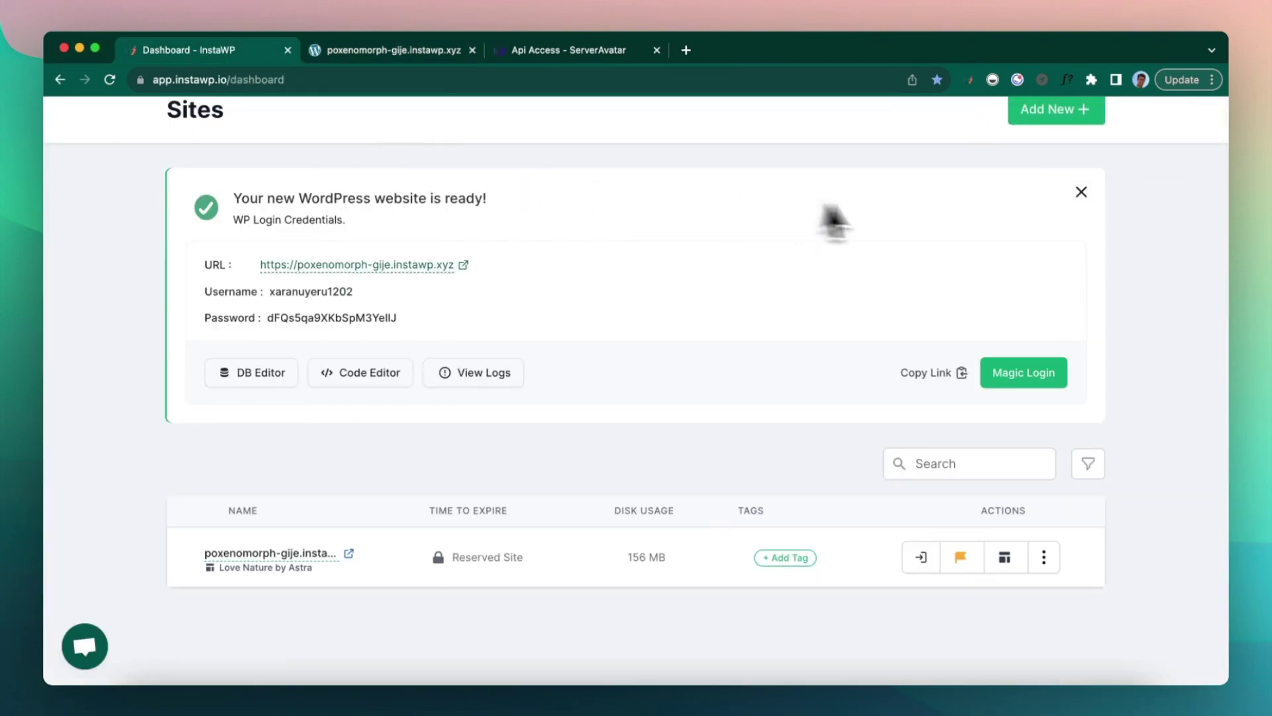
Dismiss the new-site credentials panel and begin saving the site as a template
left_click(1081, 192)
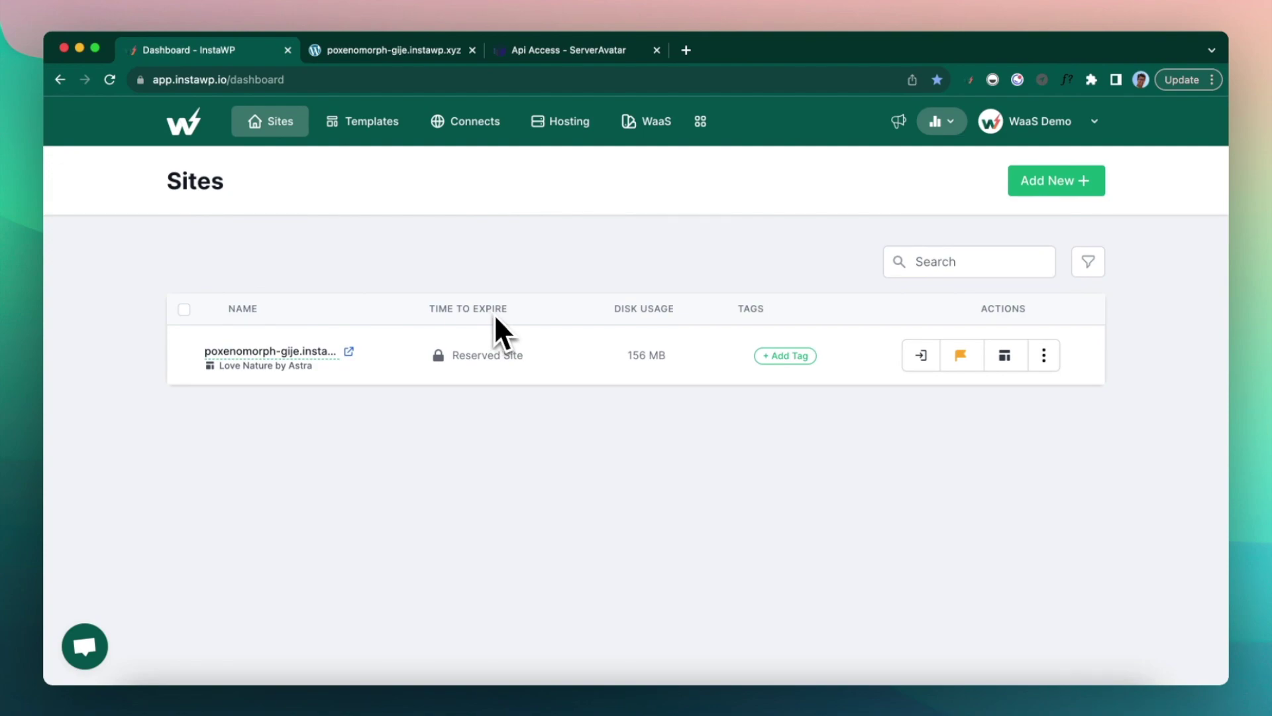
left_click(1003, 361)
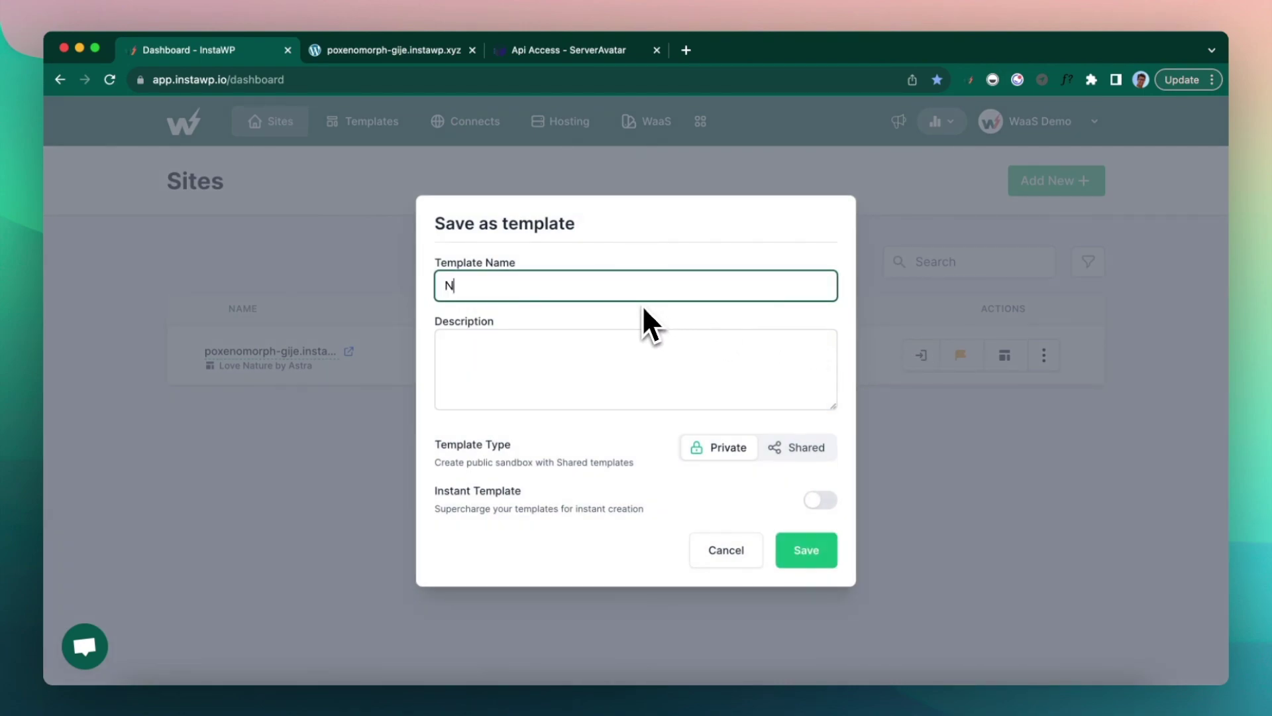
Save a shared template 'Nature Template' described as 'Ideal for Nature lovers.'
type("ature Temp")
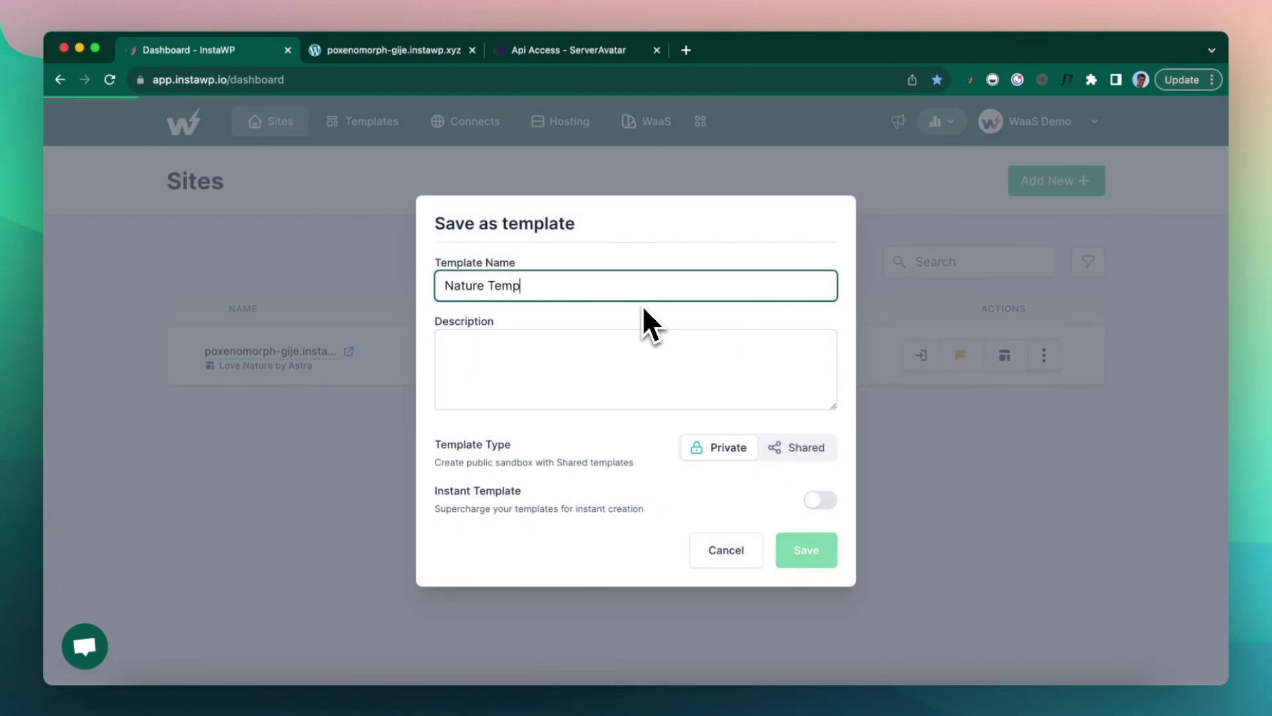
type("late")
left_click(548, 364)
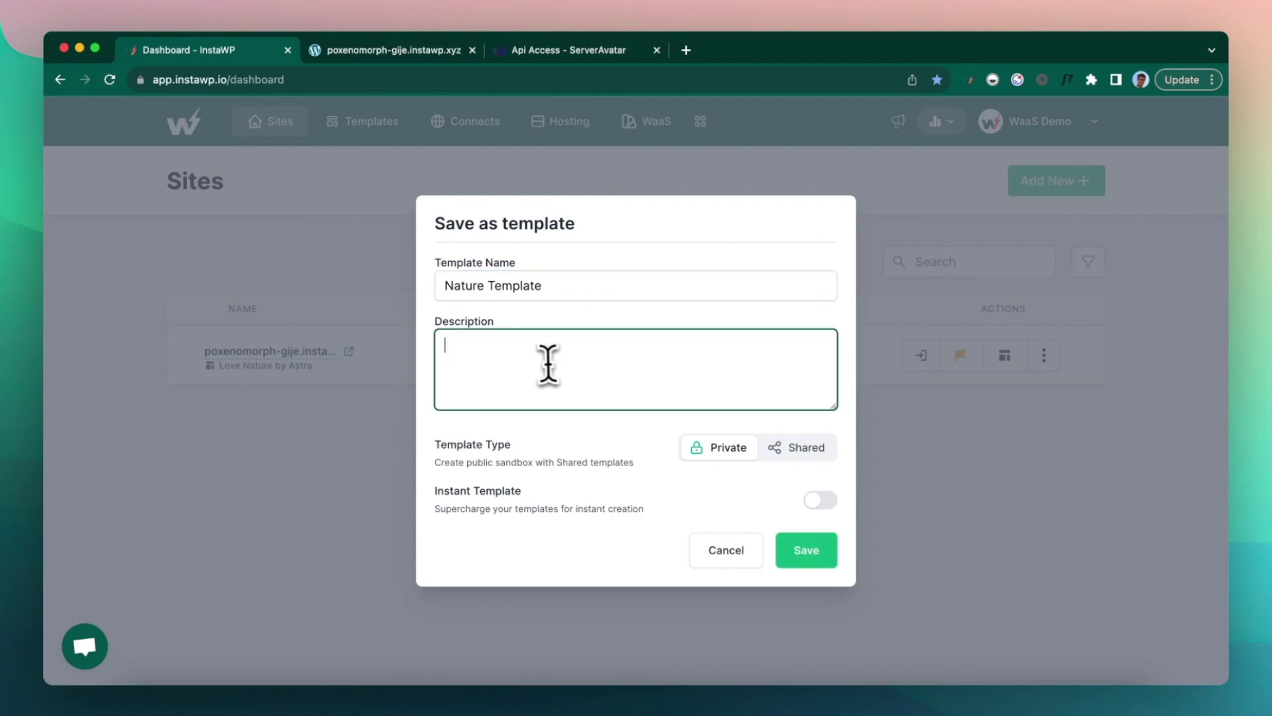
type("Ideal for Nature lovers.")
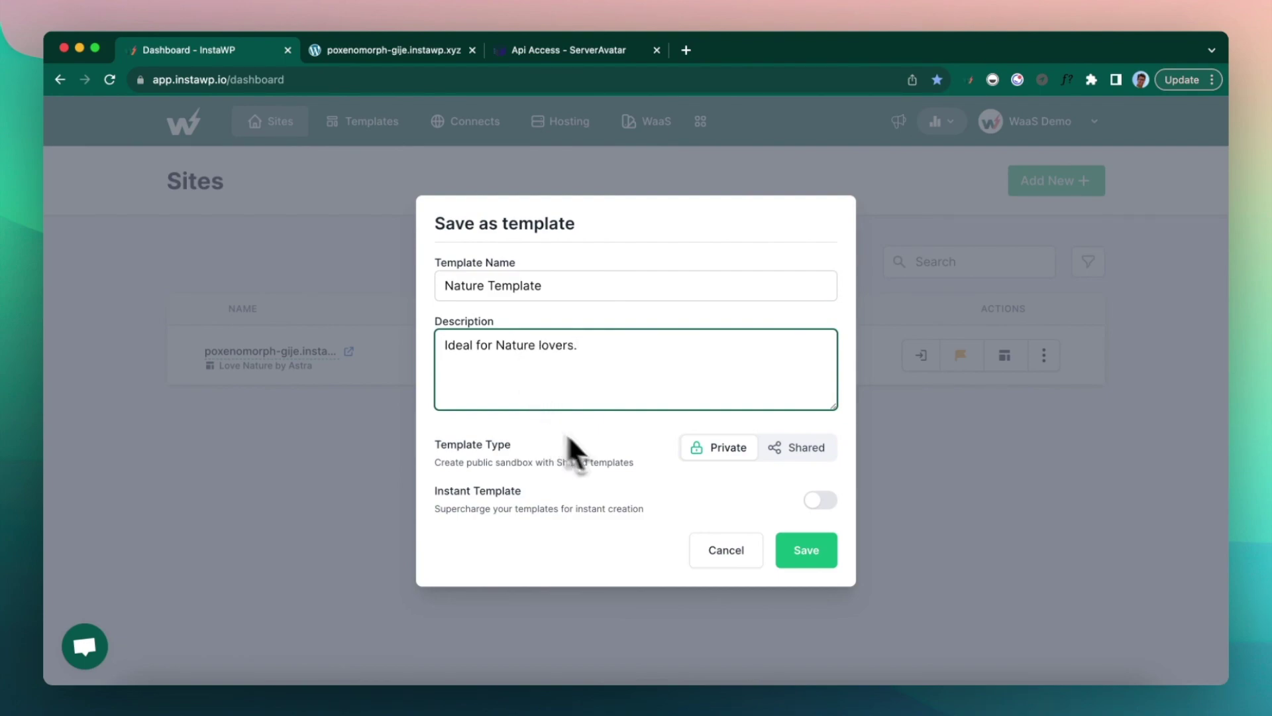
left_click(808, 459)
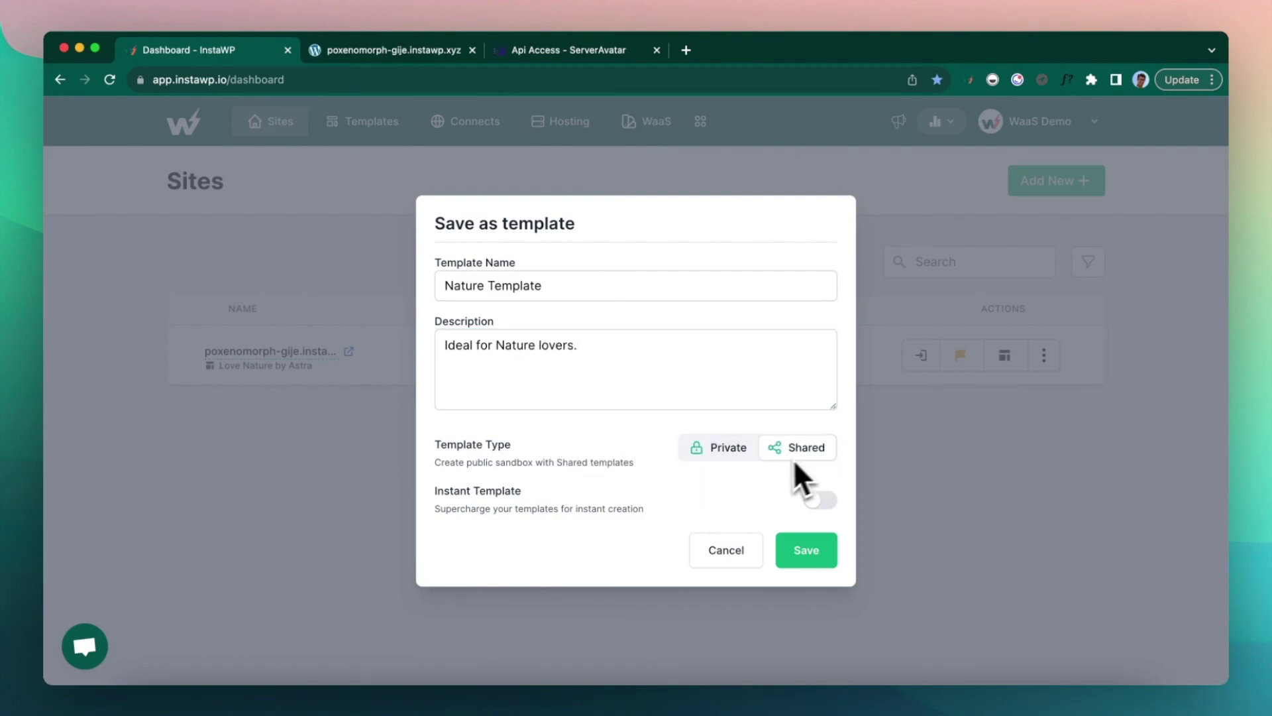
left_click(808, 555)
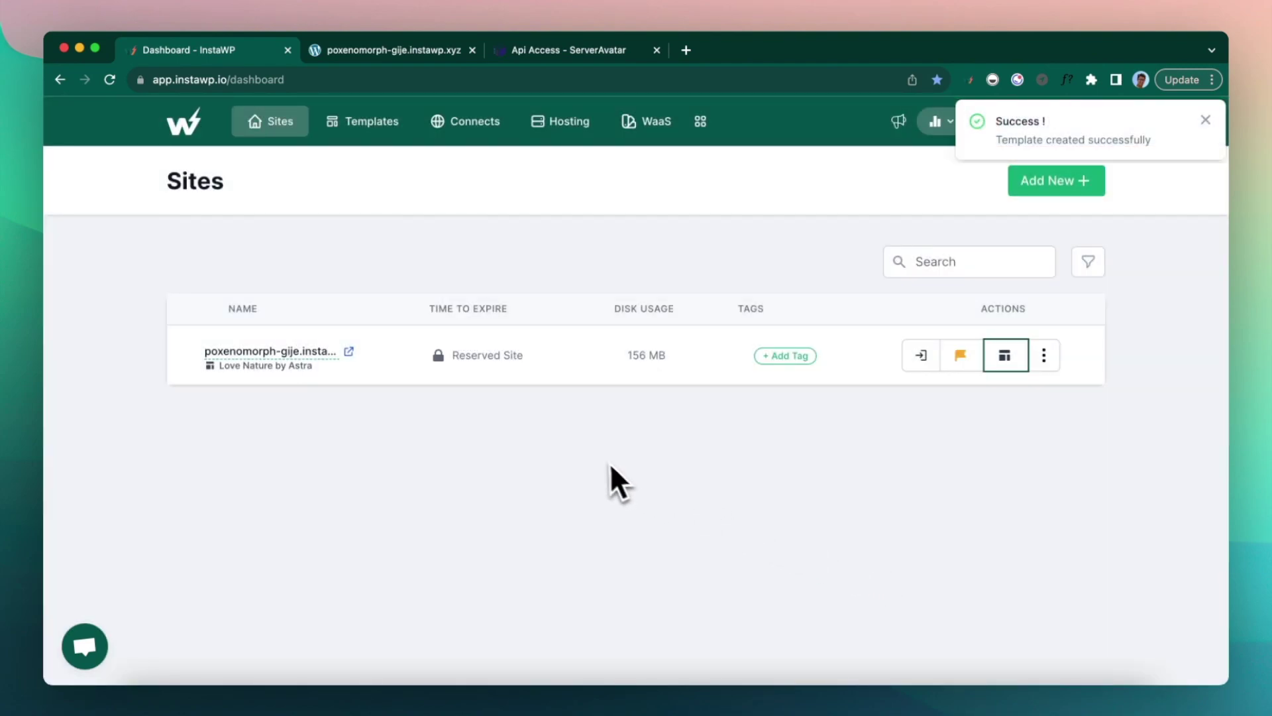
Wait in Templates until Nature Template changes from In Progress to Ready, then open its monetization
left_click(371, 136)
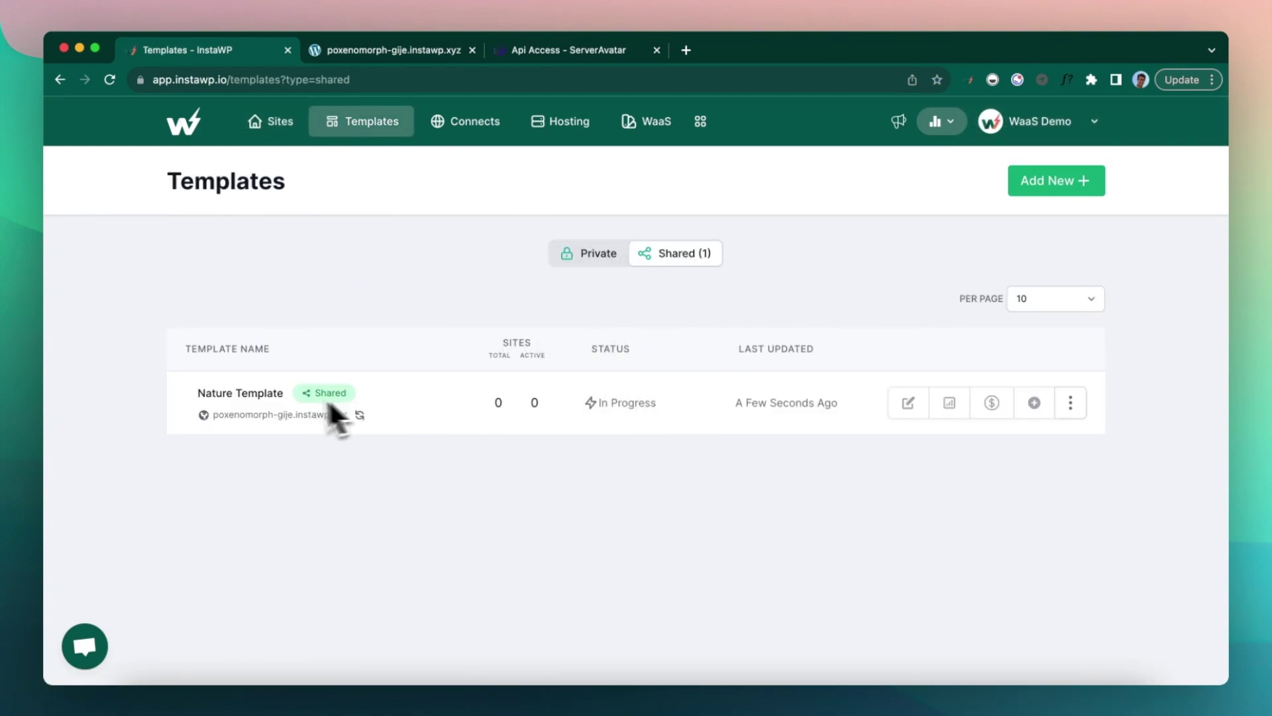
left_click_drag(565, 401, 689, 419)
left_click(695, 439)
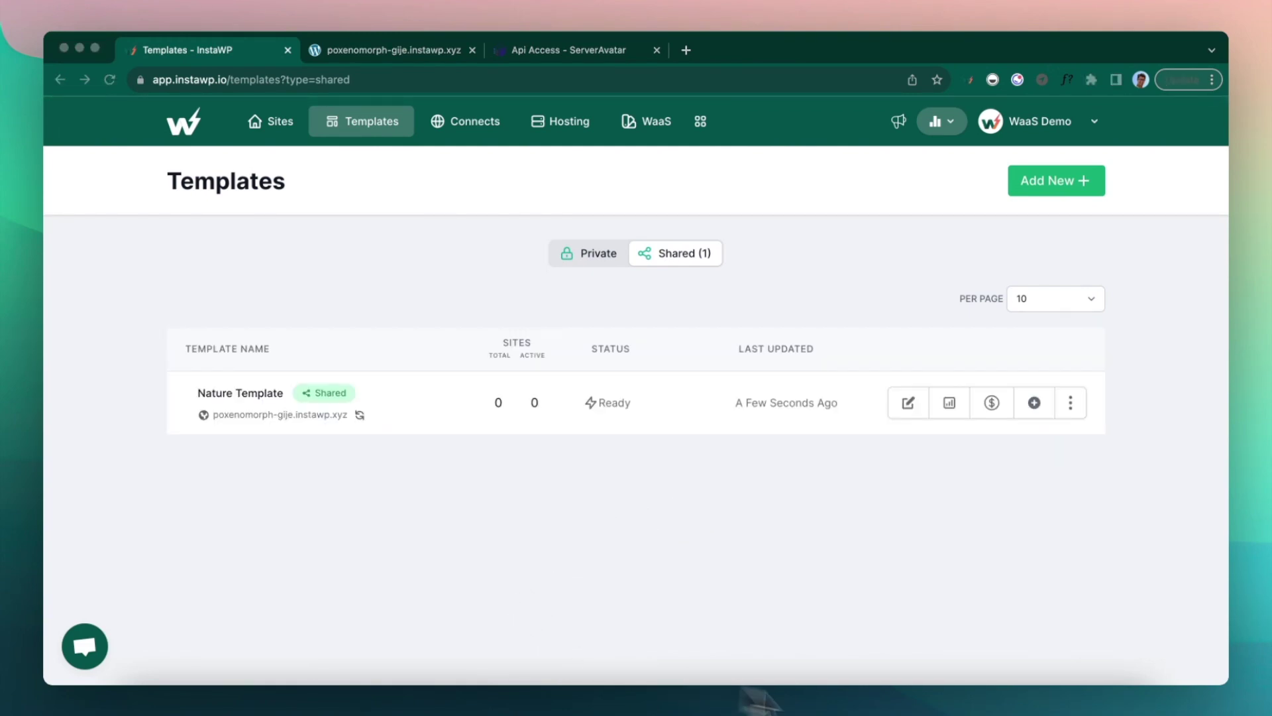
left_click(778, 548)
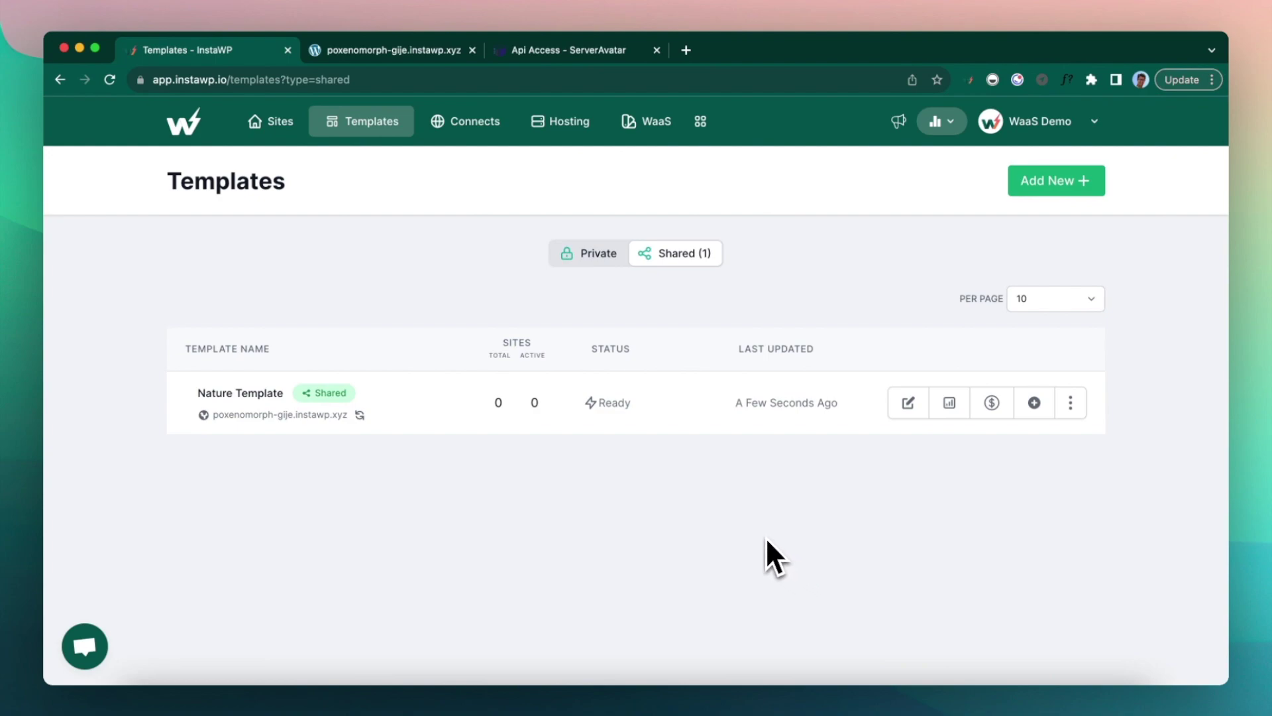
left_click(994, 410)
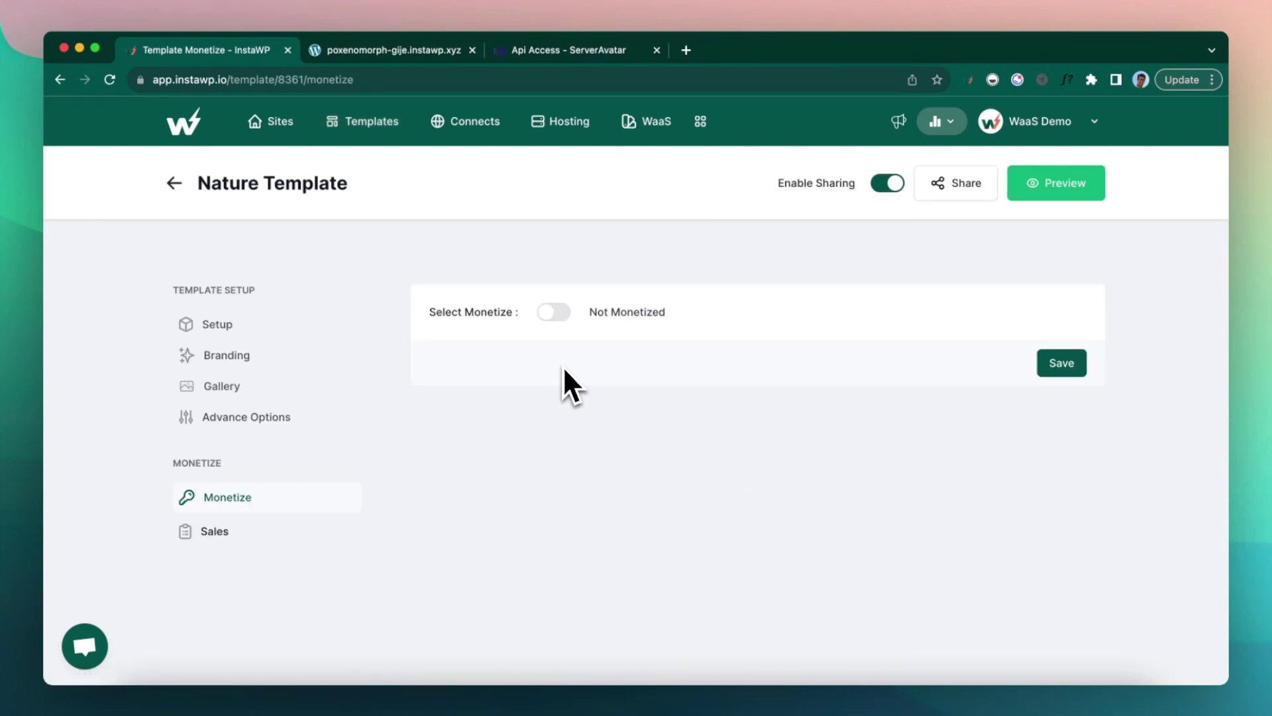
Turn on monetization for Nature Template with Free pricing and save
left_click(553, 313)
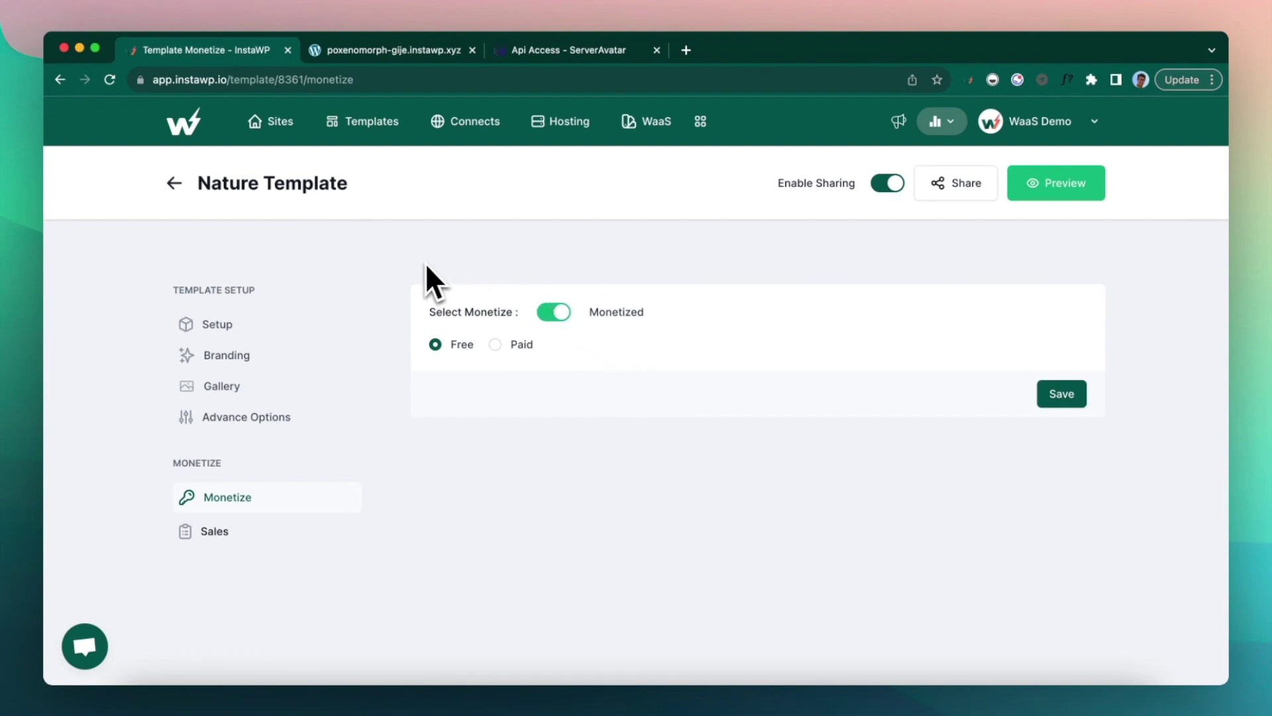
left_click(496, 346)
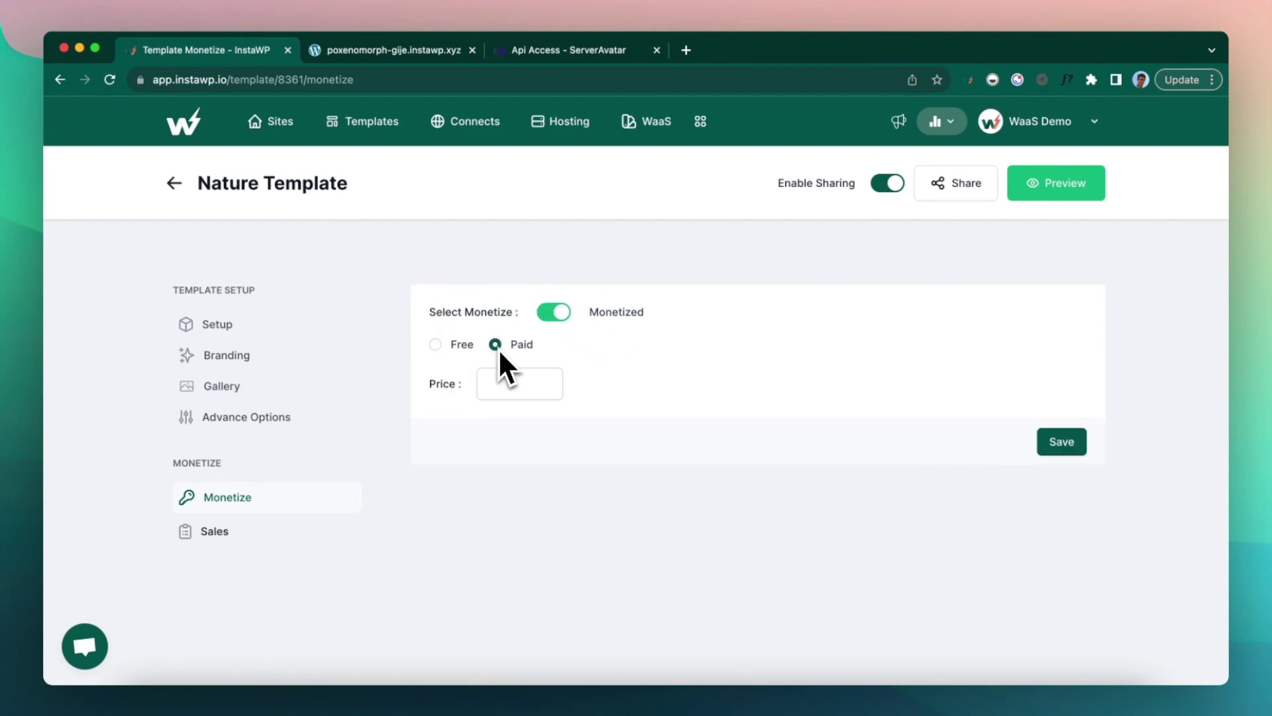
left_click(436, 344)
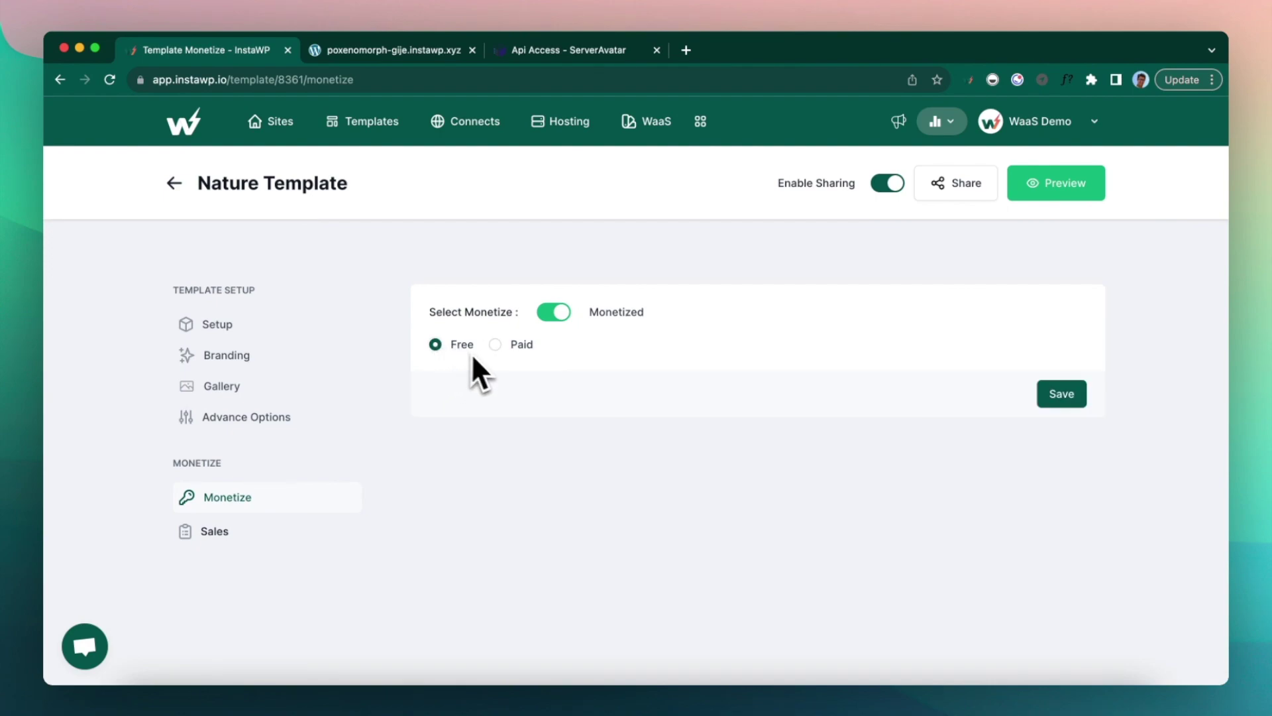
left_click(496, 346)
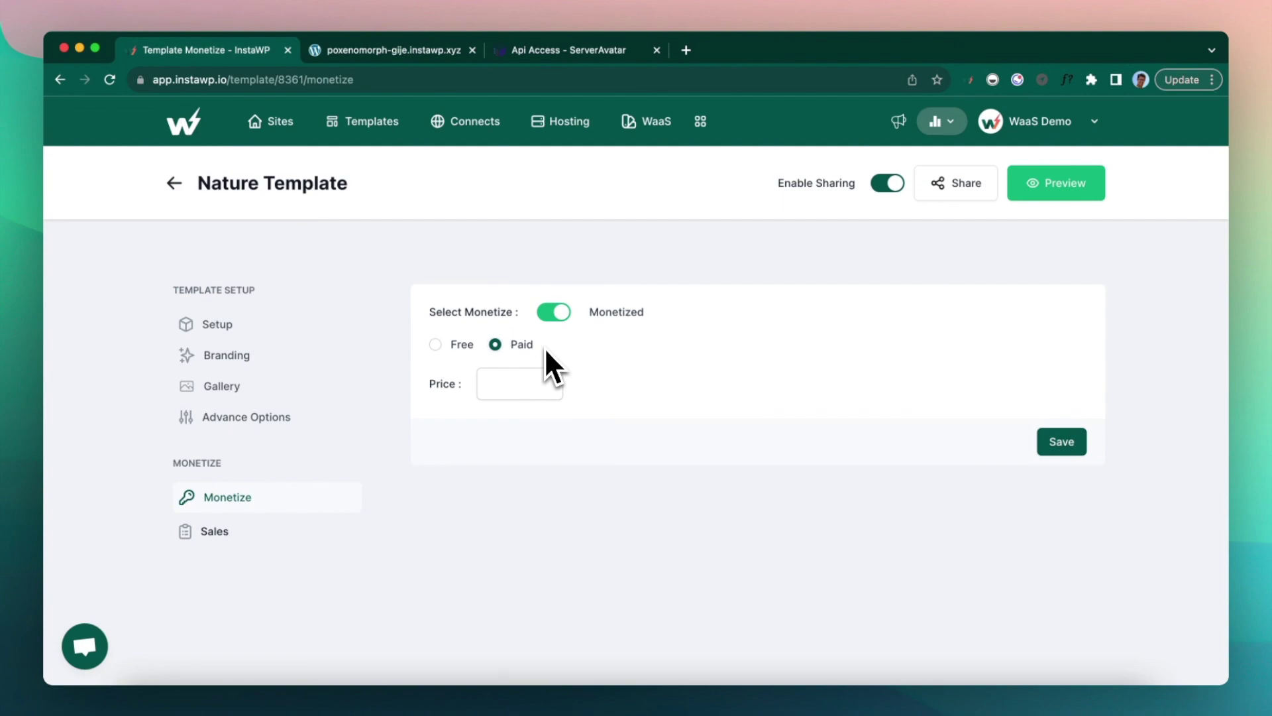
left_click(438, 345)
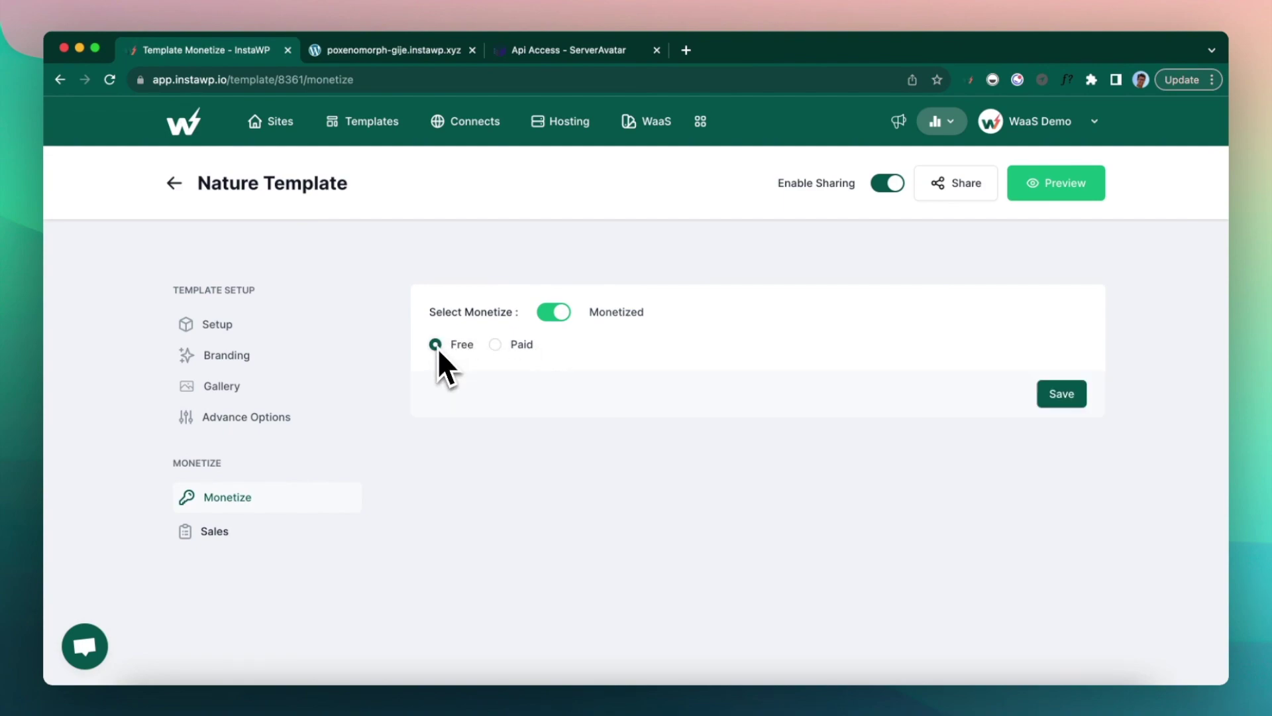
left_click(1054, 397)
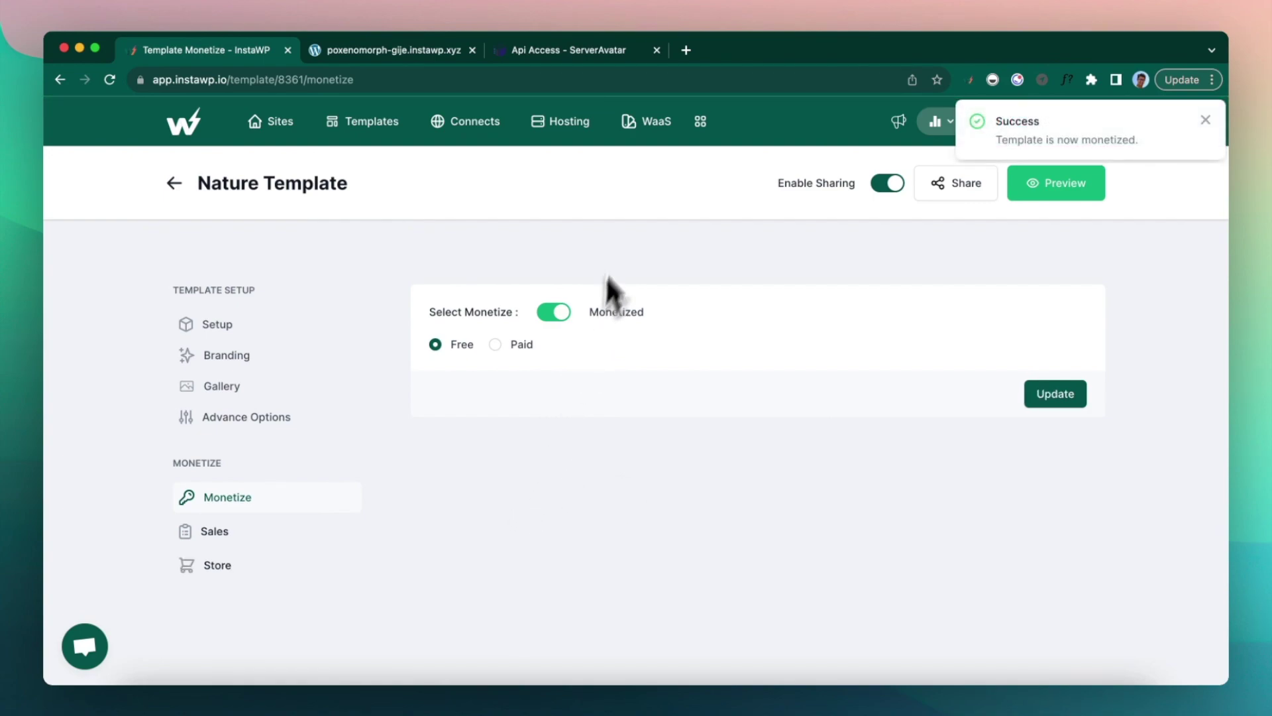
left_click(654, 132)
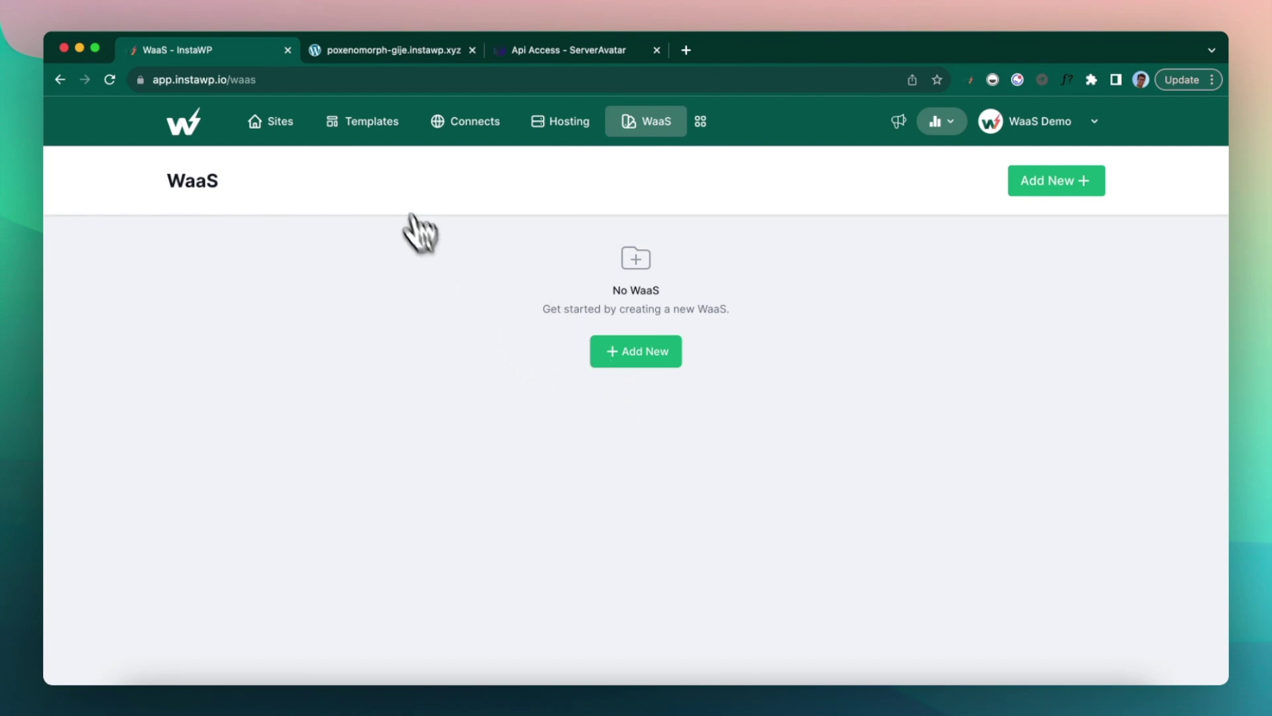
Go back to the Templates list and open the Nature Template's setup page
left_click(365, 123)
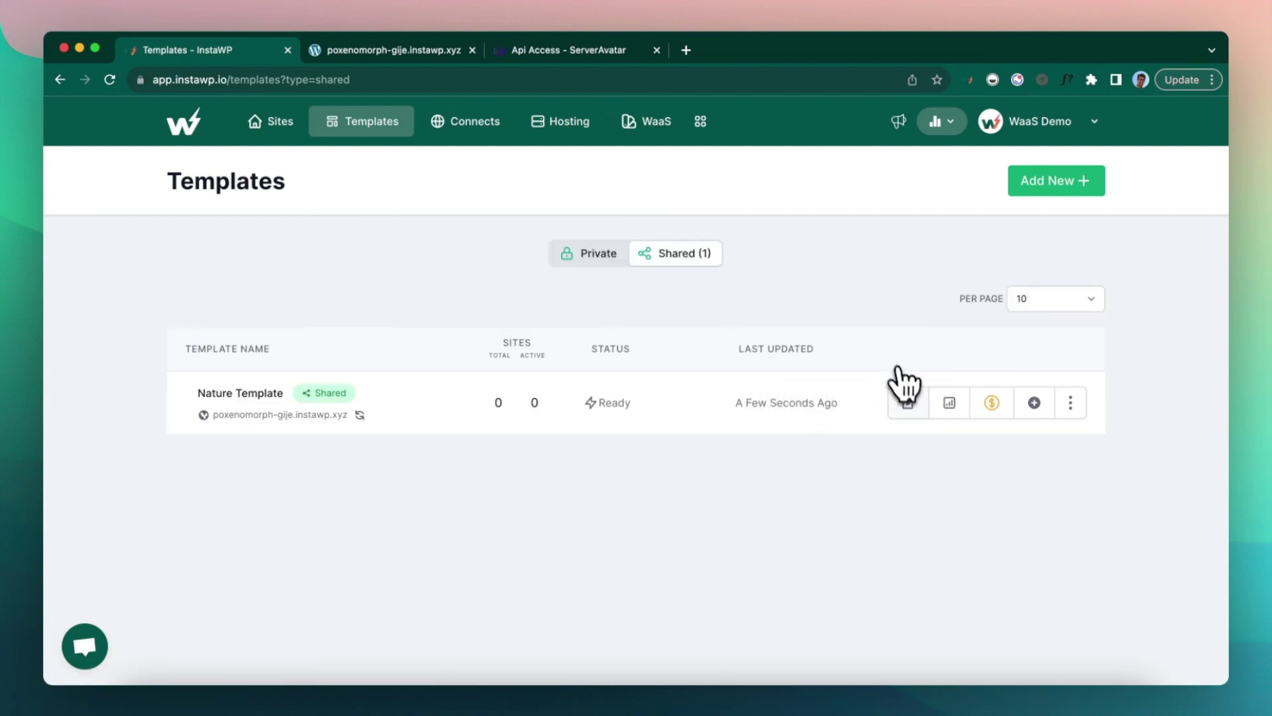
left_click(907, 402)
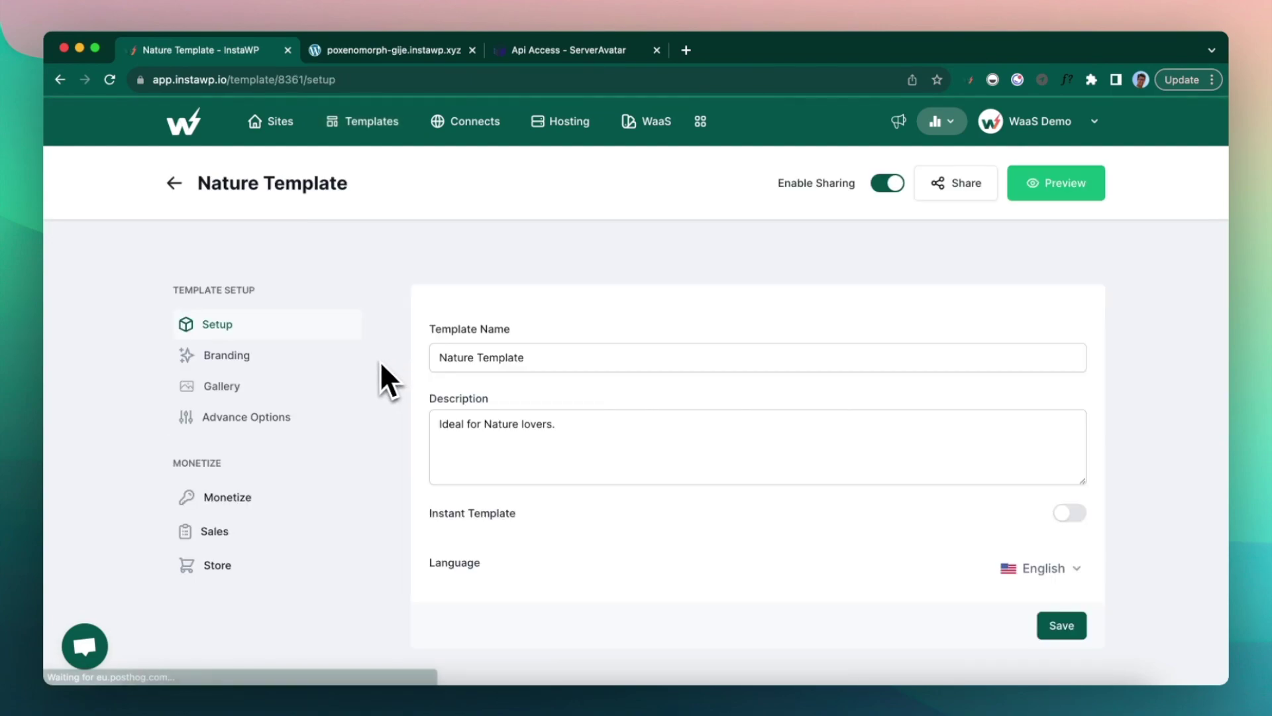
Screenshot the nature site's hero area and upload it to the Nature Template gallery
left_click(235, 393)
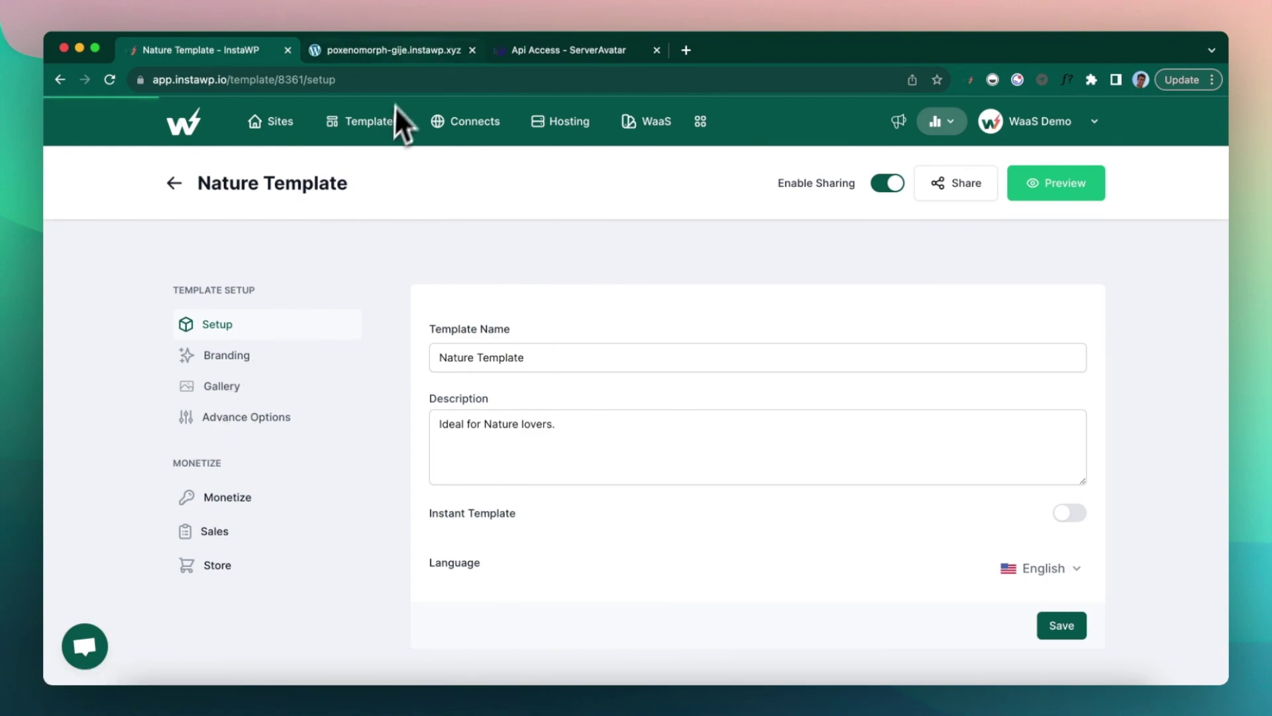
left_click(414, 56)
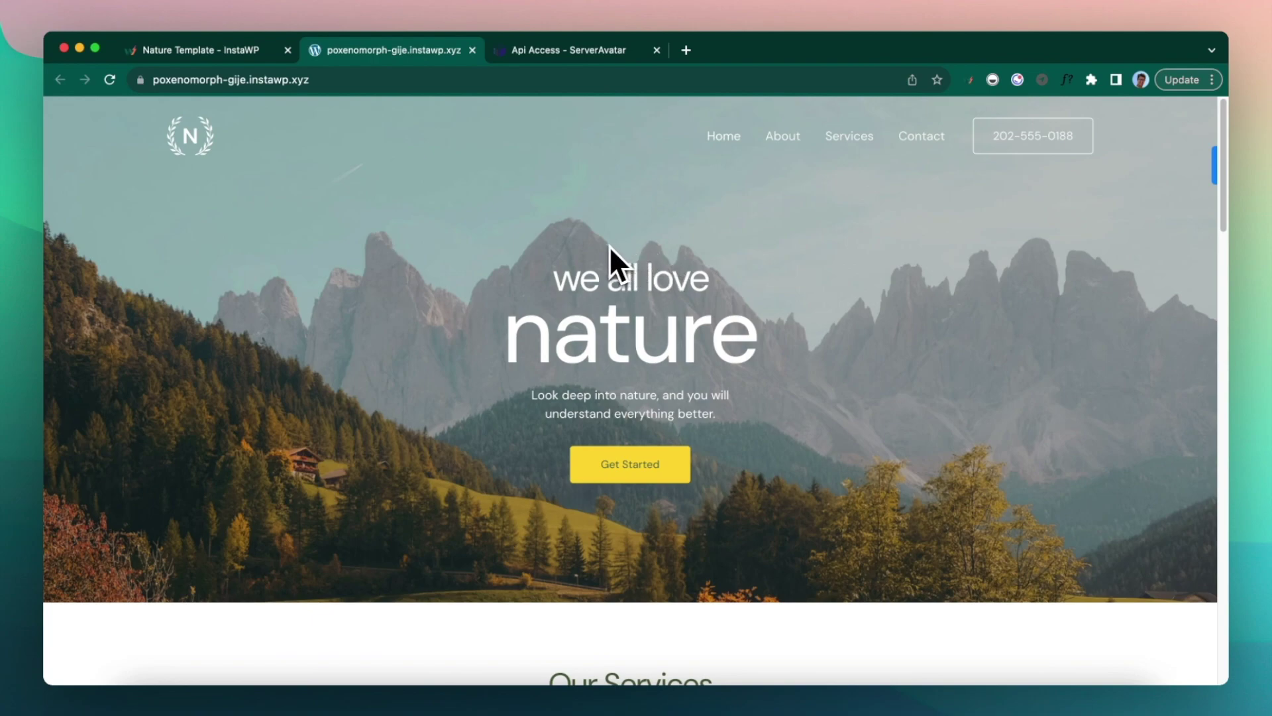
left_click_drag(304, 101, 943, 660)
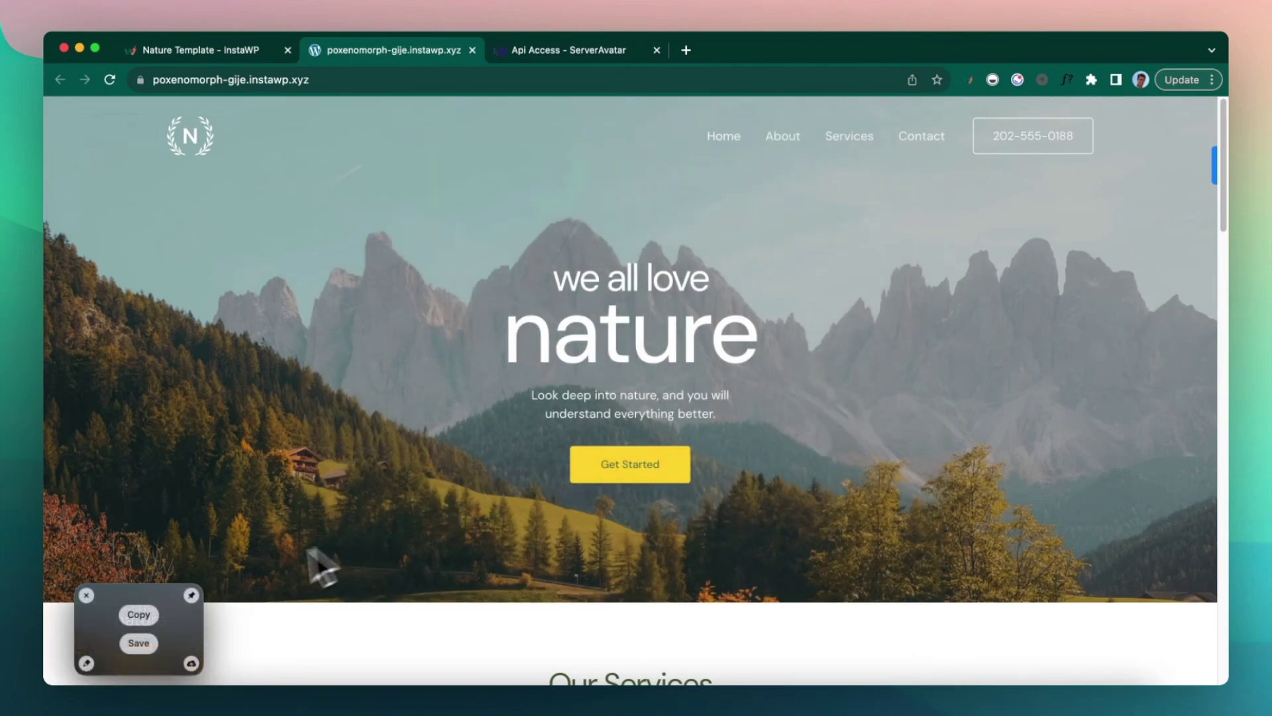
left_click(150, 618)
left_click(212, 50)
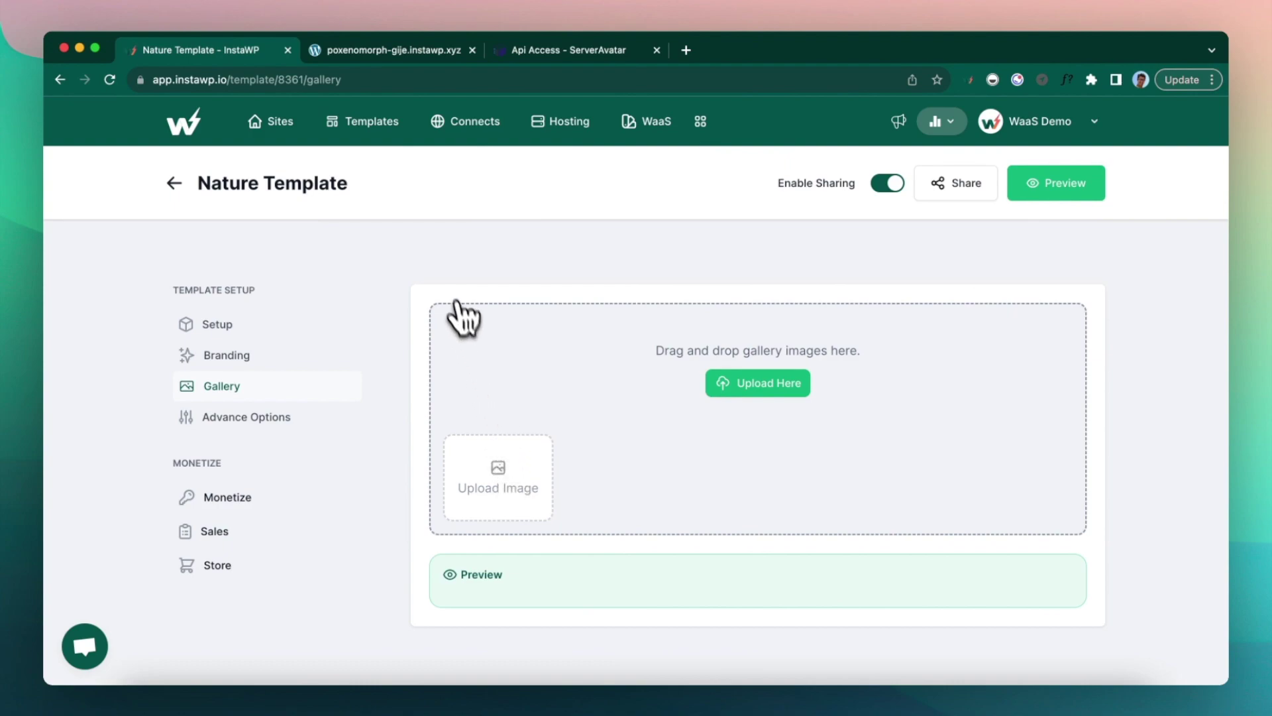
left_click(440, 275)
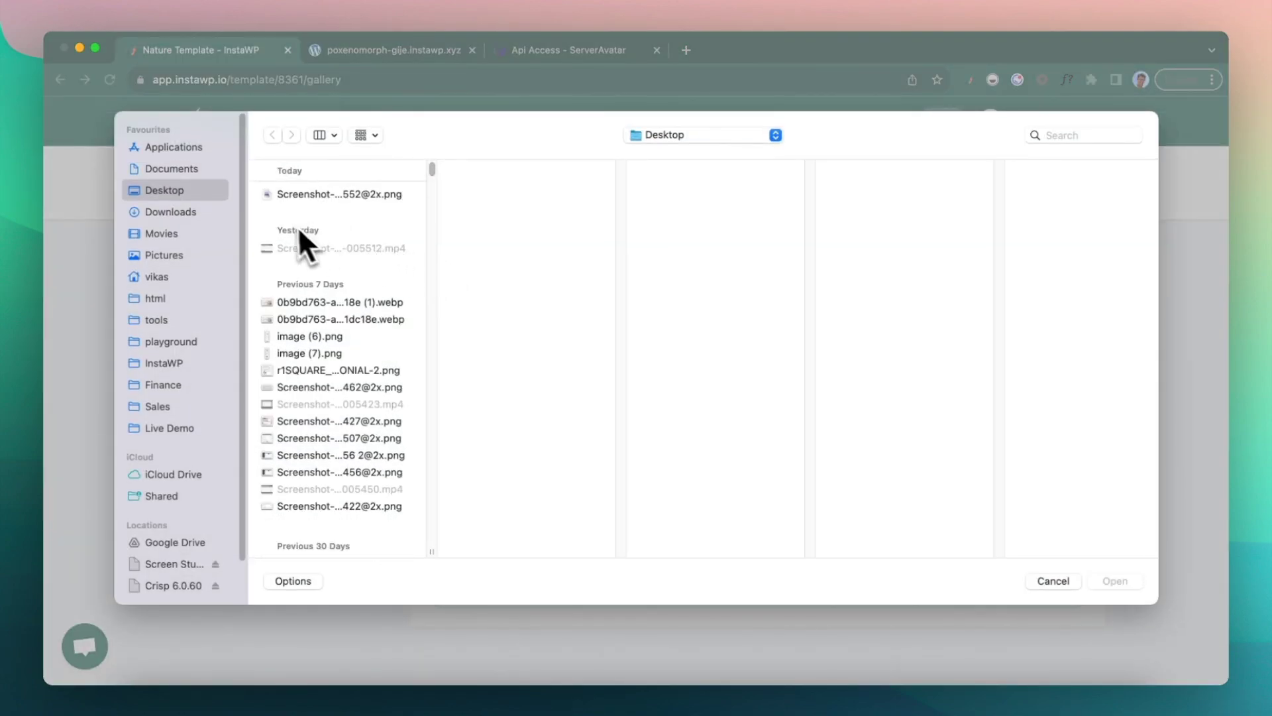
left_click(312, 198)
double_click(314, 199)
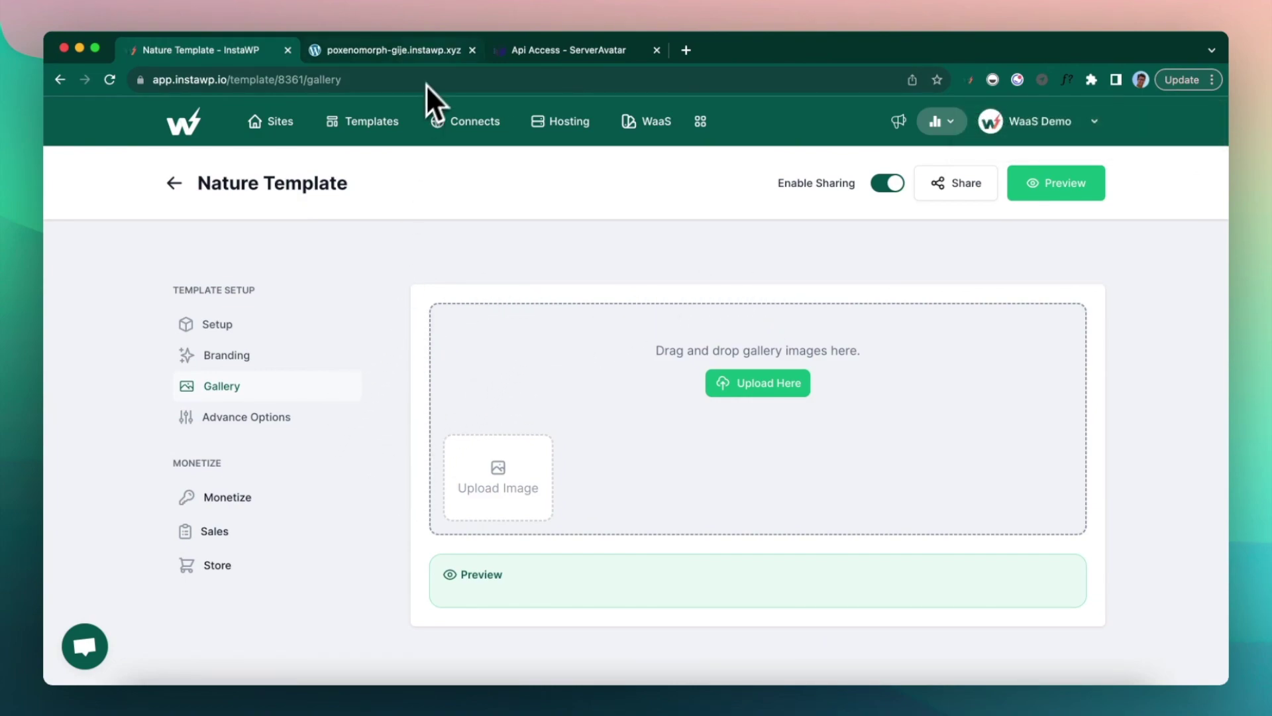
Capture a fresh screenshot of the site's hero area and add it to the gallery
left_click(440, 58)
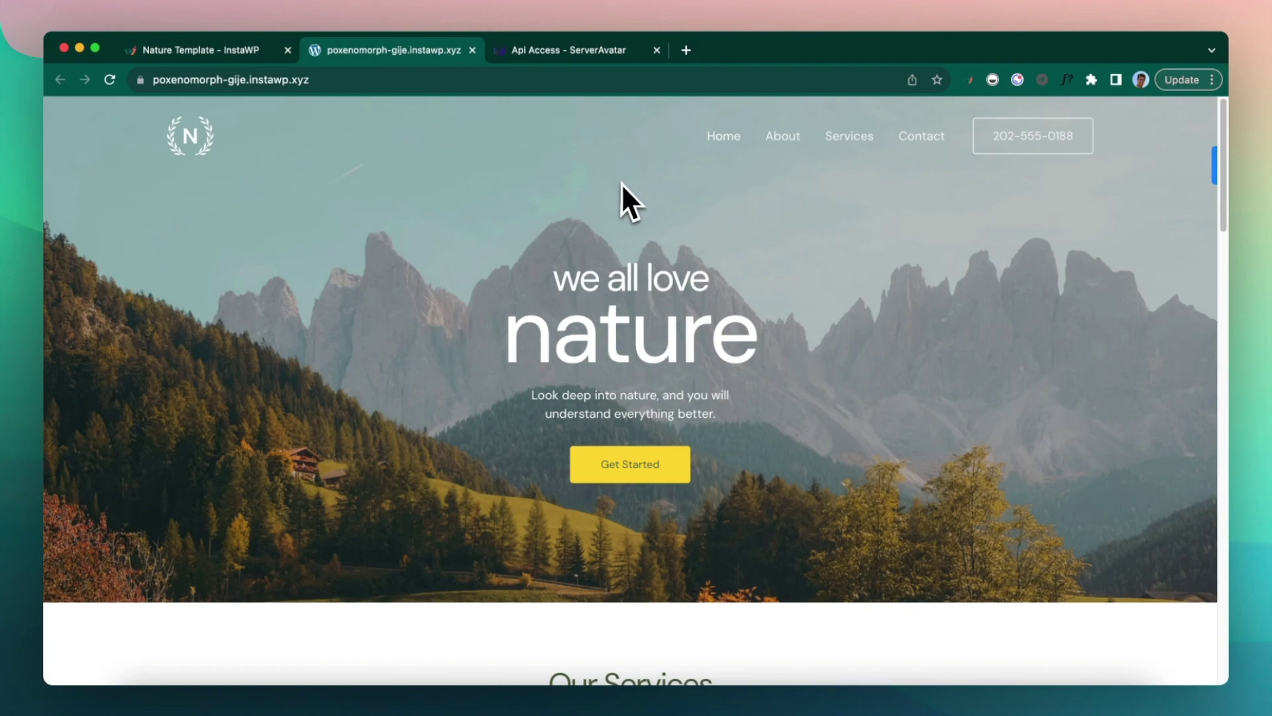
left_click_drag(410, 119, 840, 583)
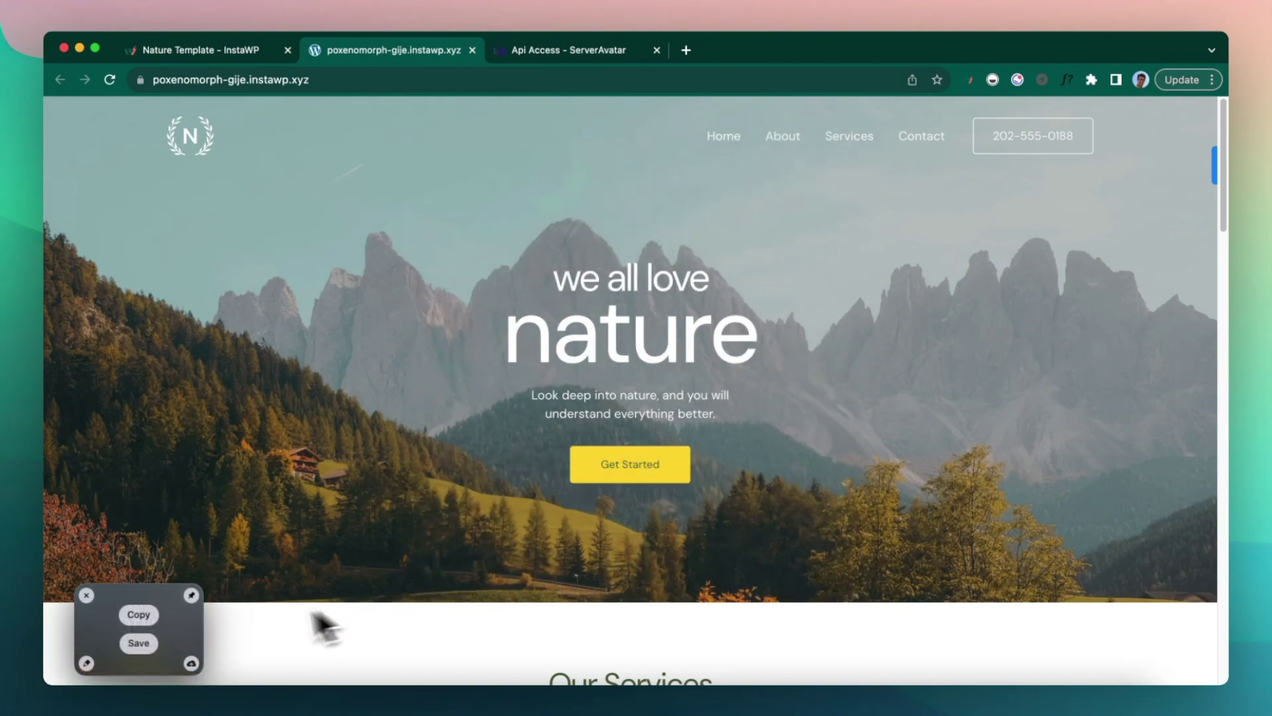
left_click(133, 608)
left_click(231, 50)
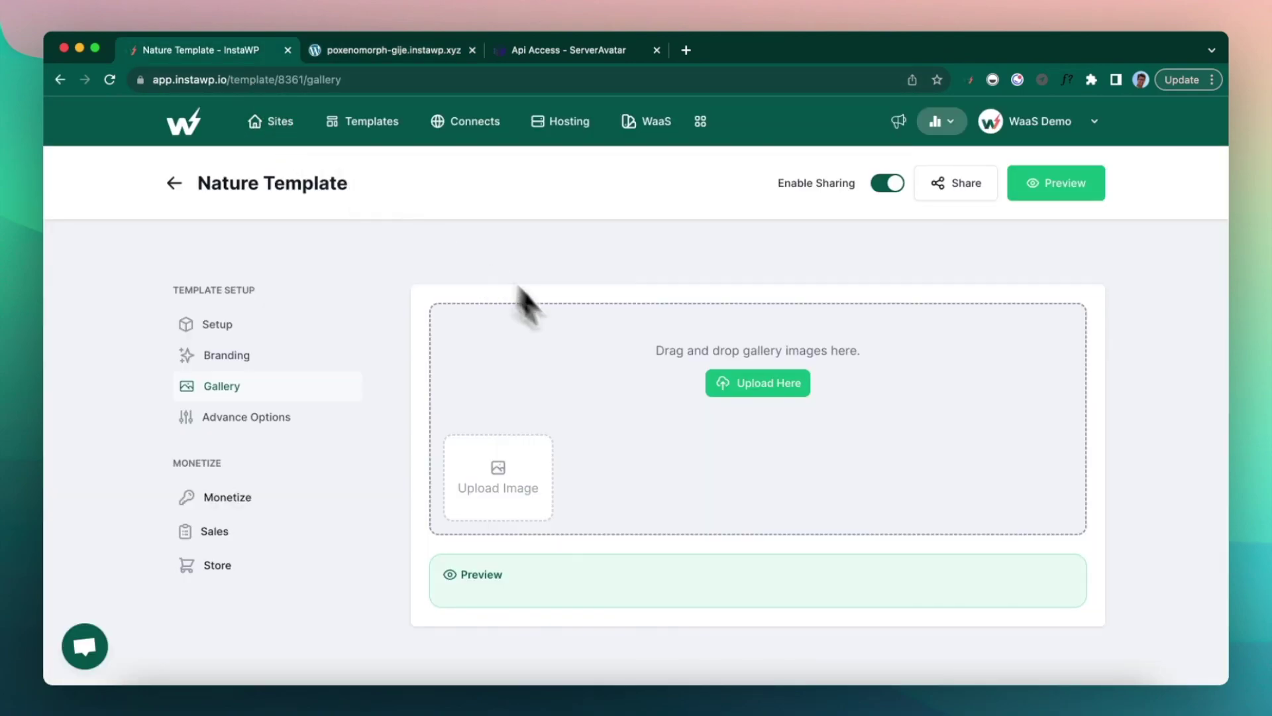
left_click(534, 487)
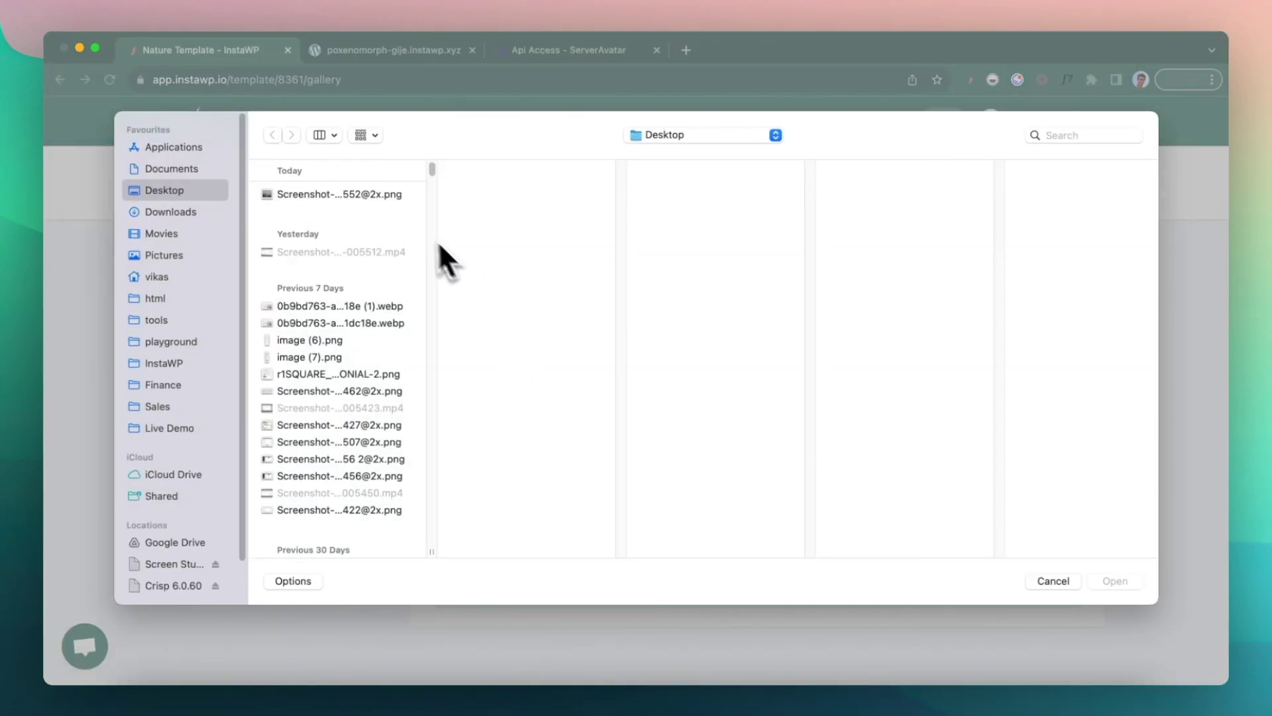
left_click(381, 210)
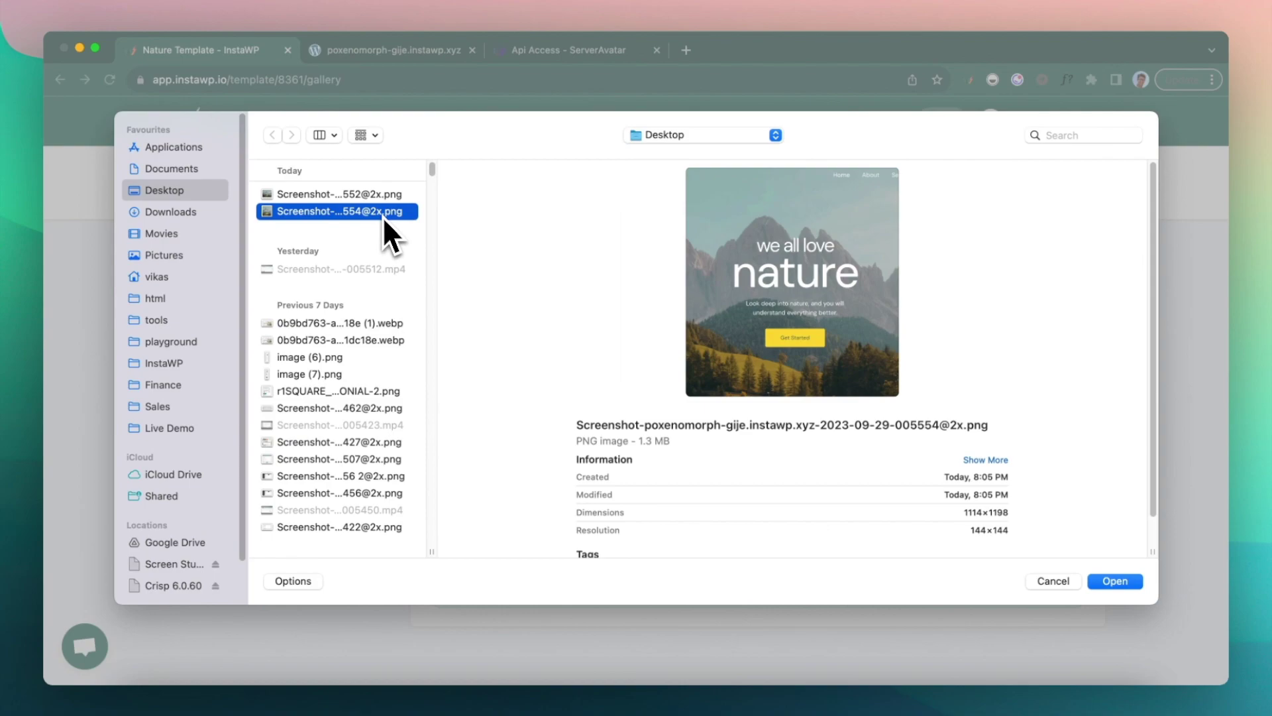
double_click(383, 213)
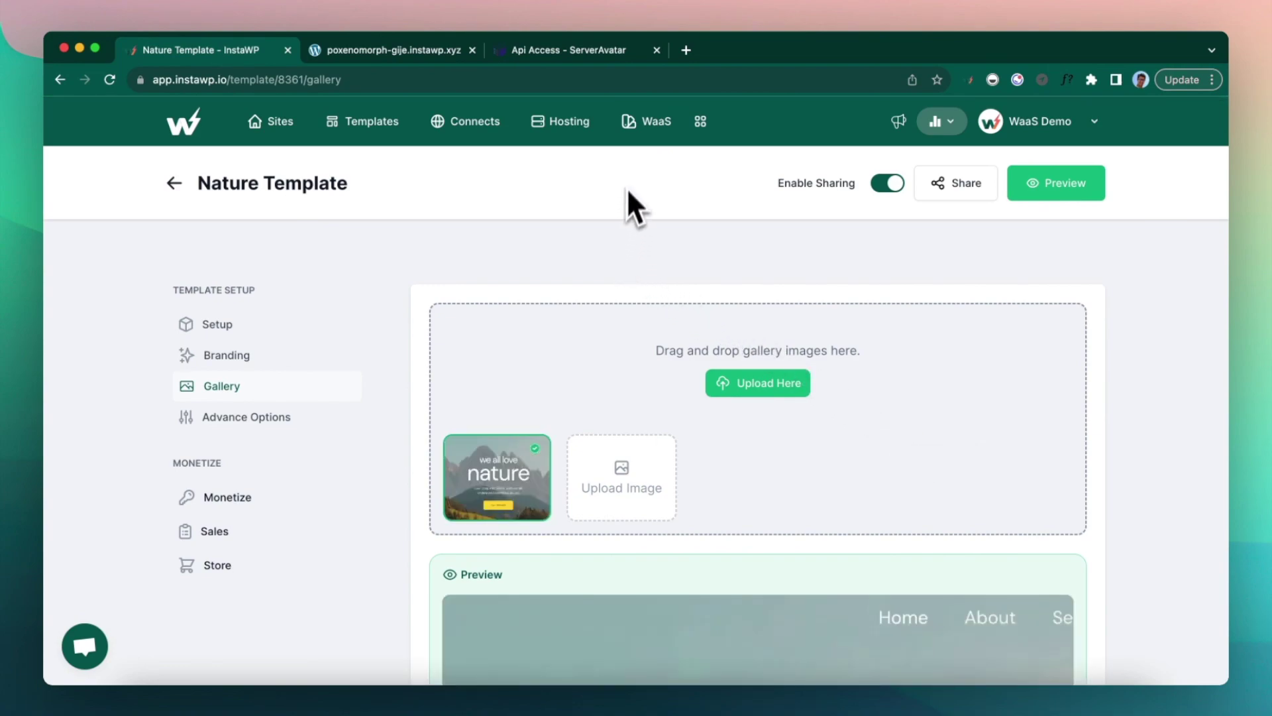
left_click(653, 126)
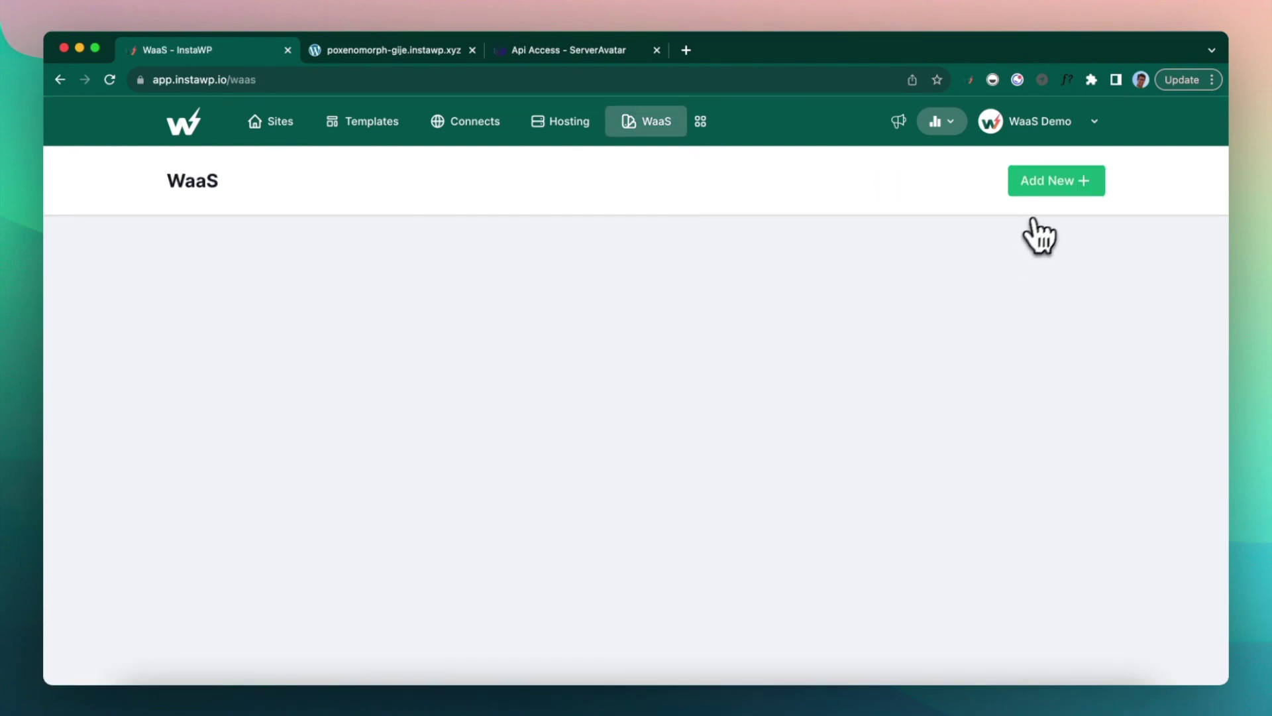
Add a new WaaS from the Nature Template card, named 'Nature WaaS Demo'
left_click(1054, 192)
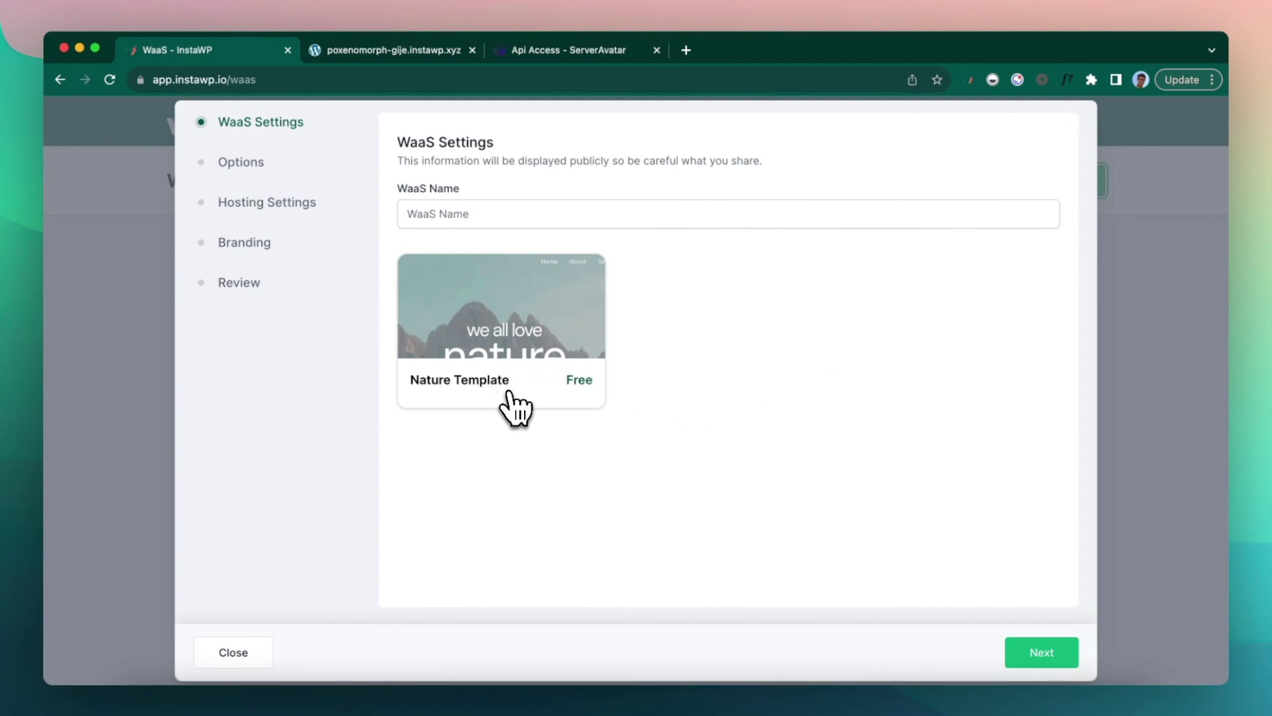
left_click(515, 329)
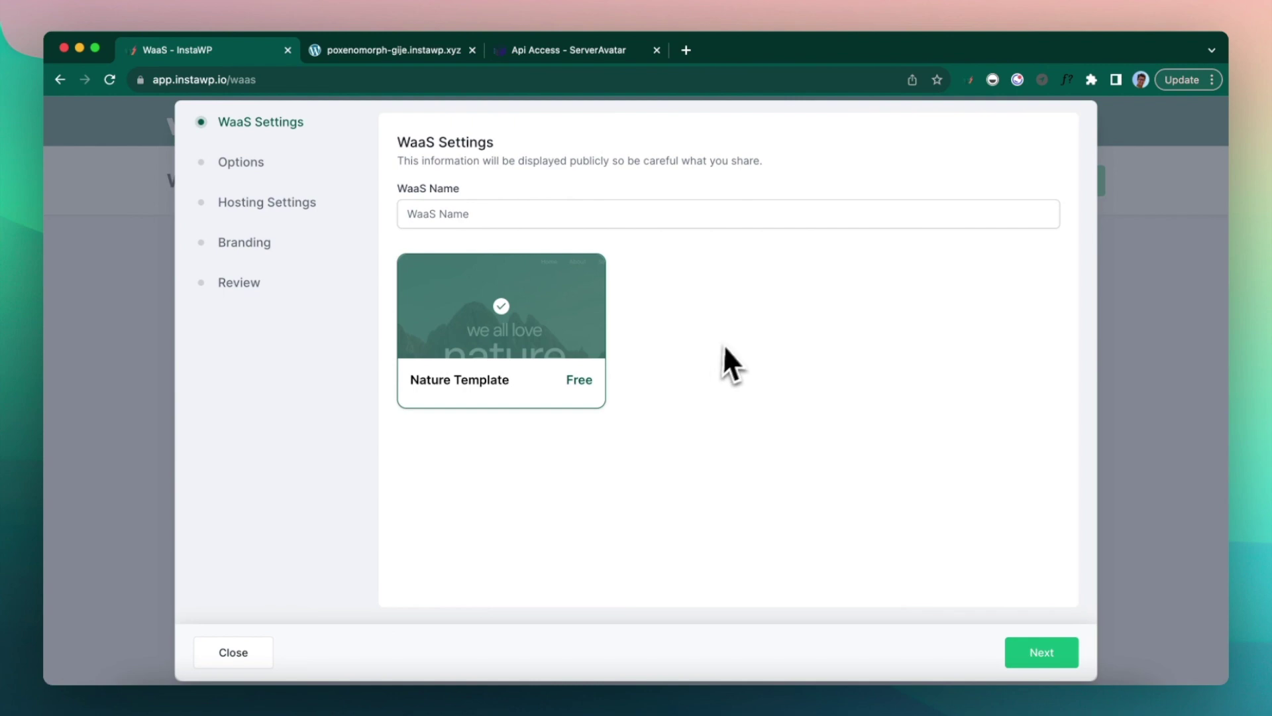
left_click(511, 214)
type("Na")
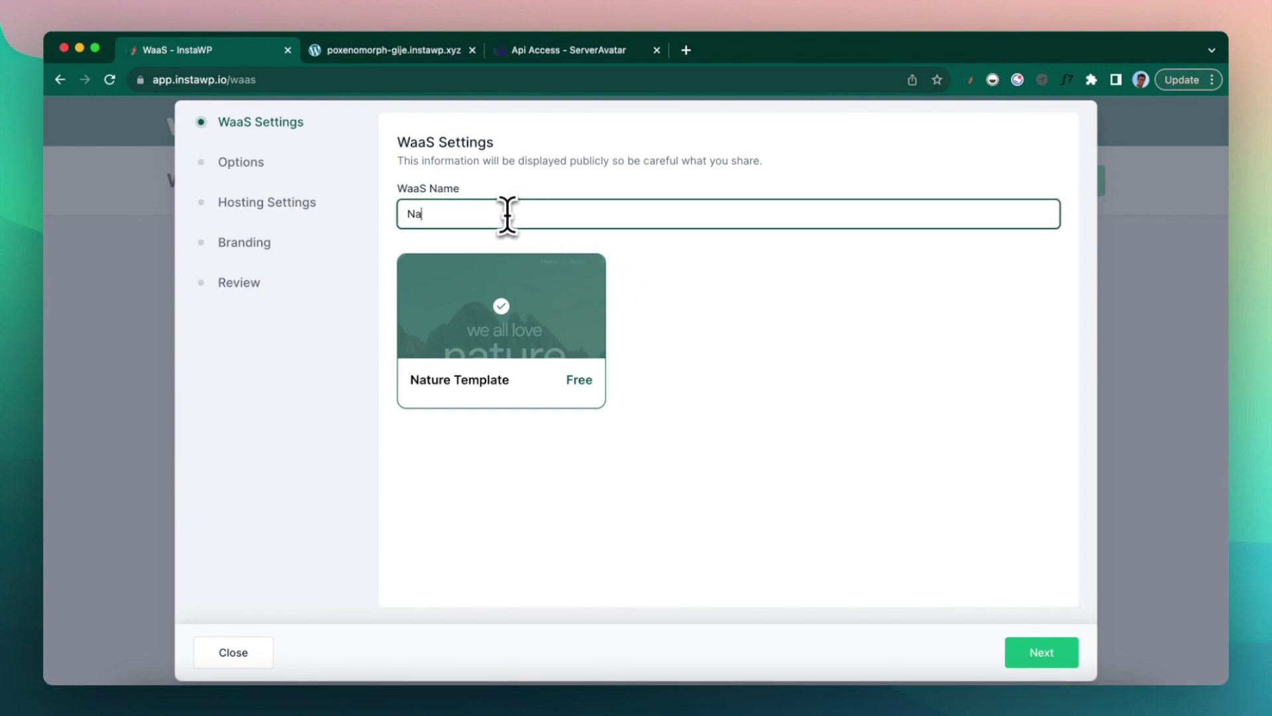
type("ture WaaS Demo")
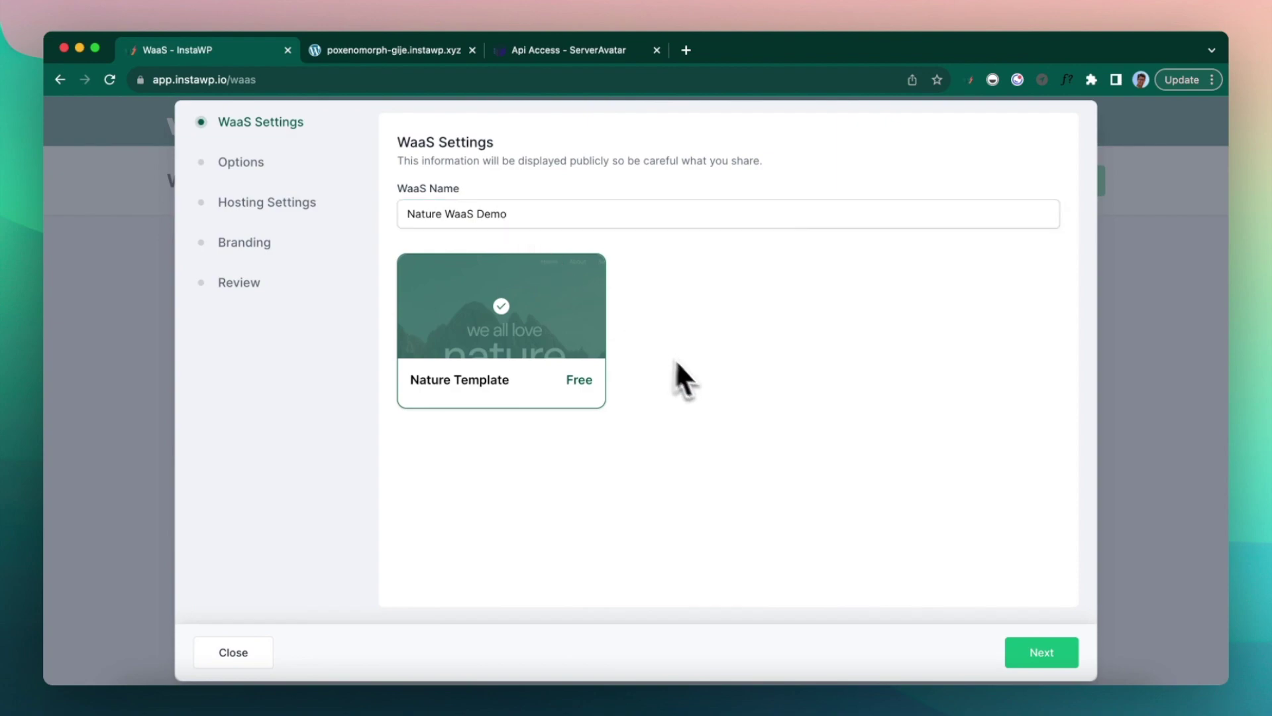
left_click(1037, 656)
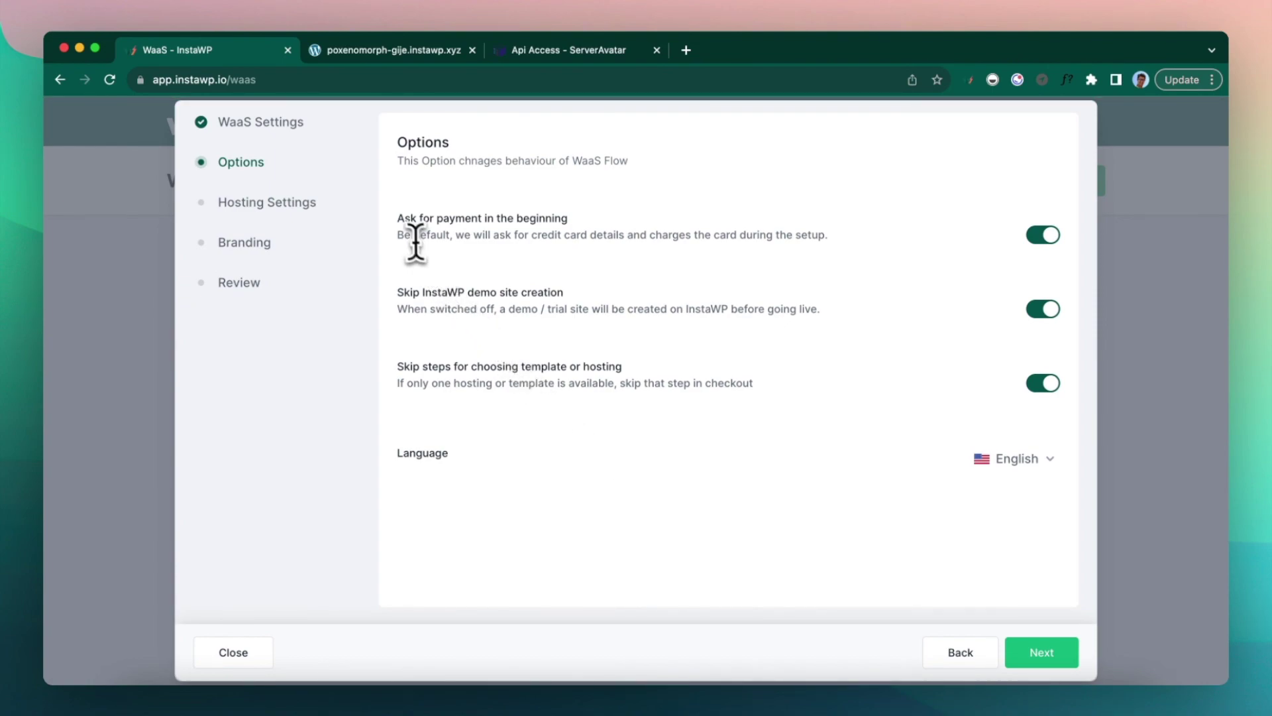
Review the payment-upfront, skip-demo-site and skip-template/hosting options, leaving all three enabled
left_click_drag(398, 218, 583, 219)
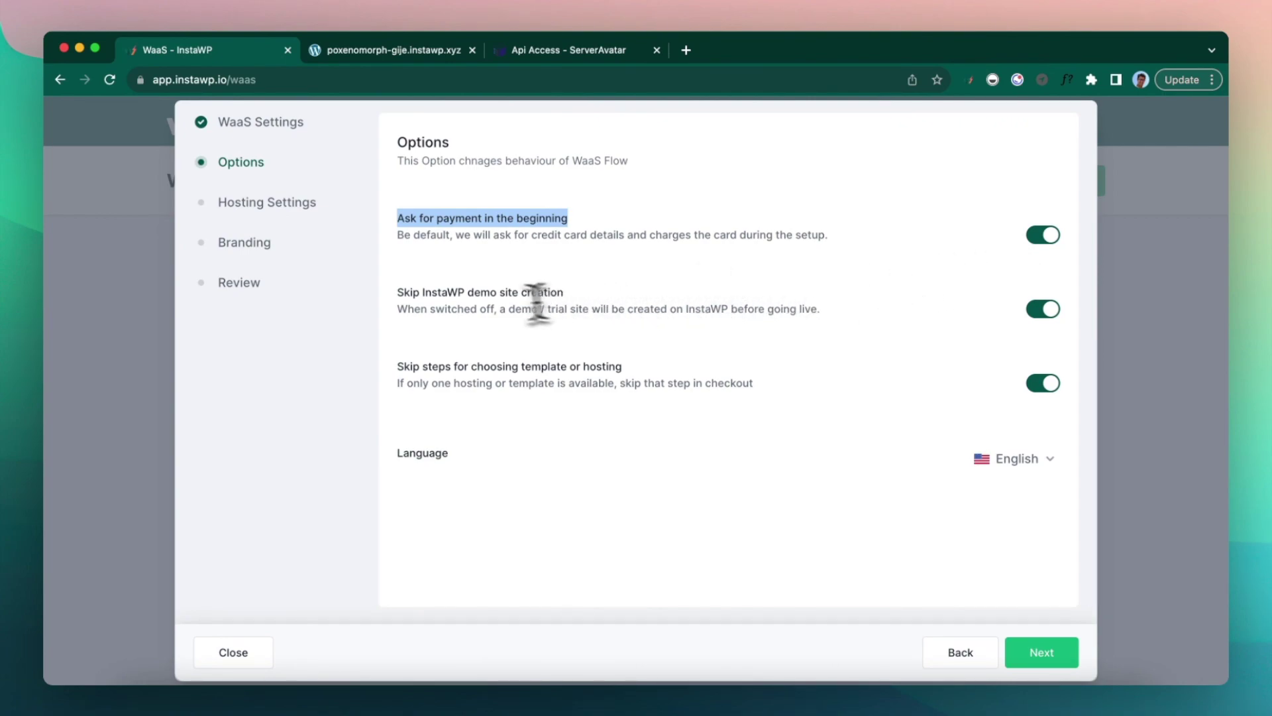
left_click_drag(414, 292, 560, 291)
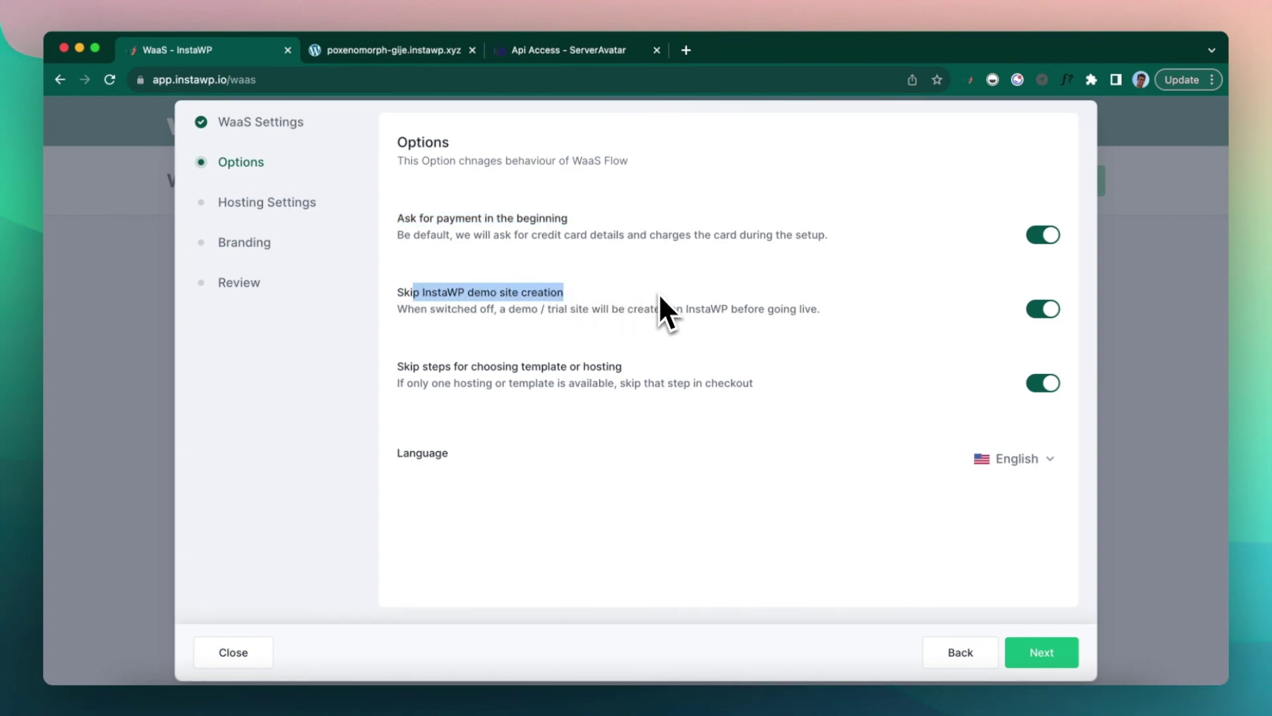
left_click(428, 366)
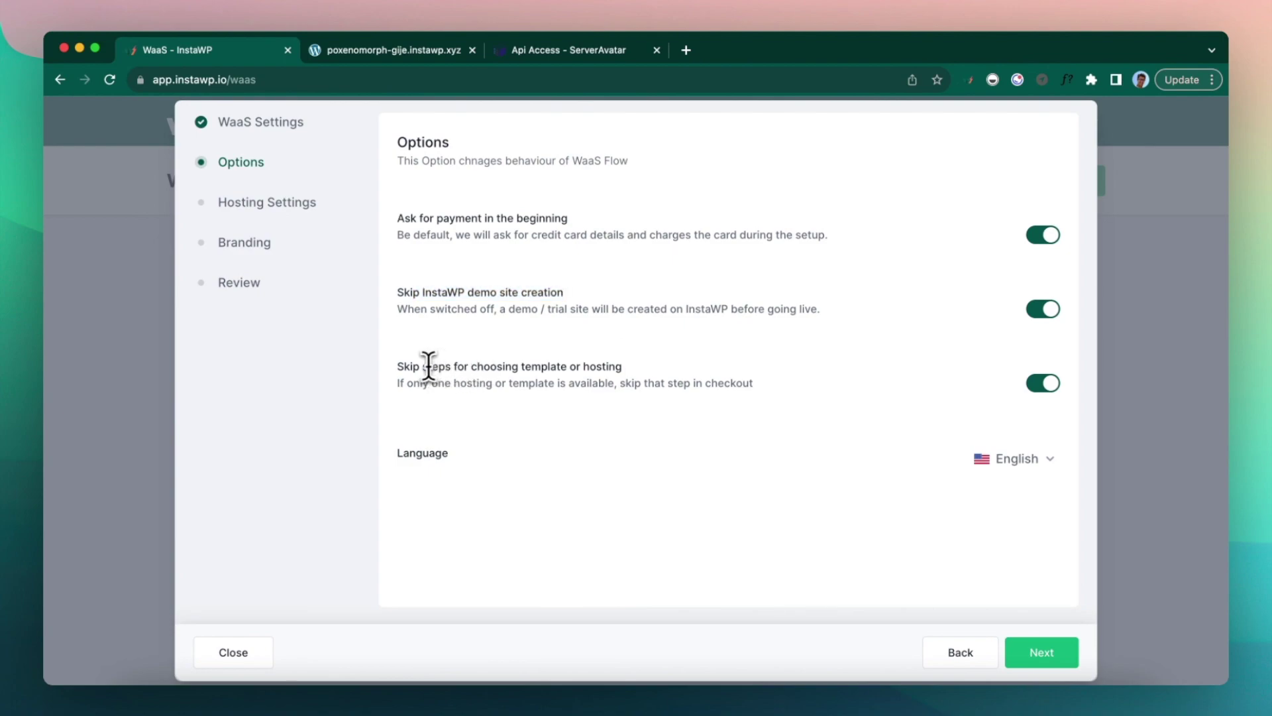
left_click_drag(429, 366, 651, 369)
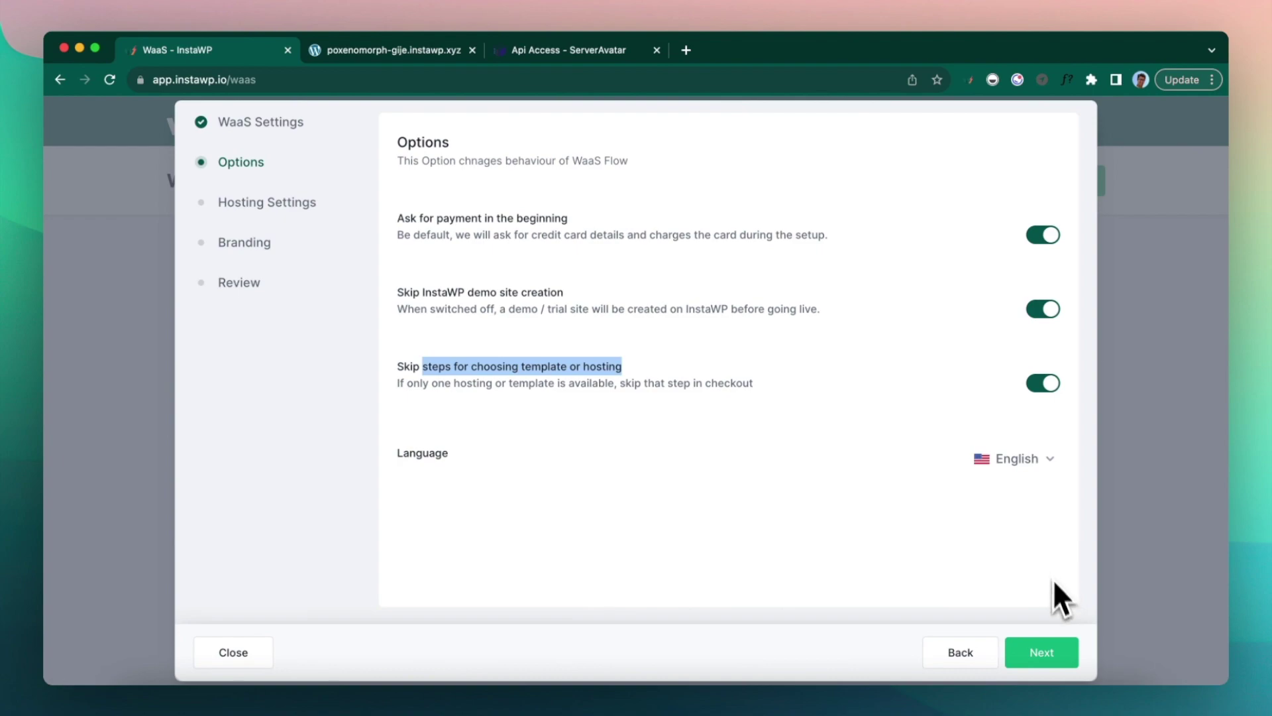
left_click(1051, 656)
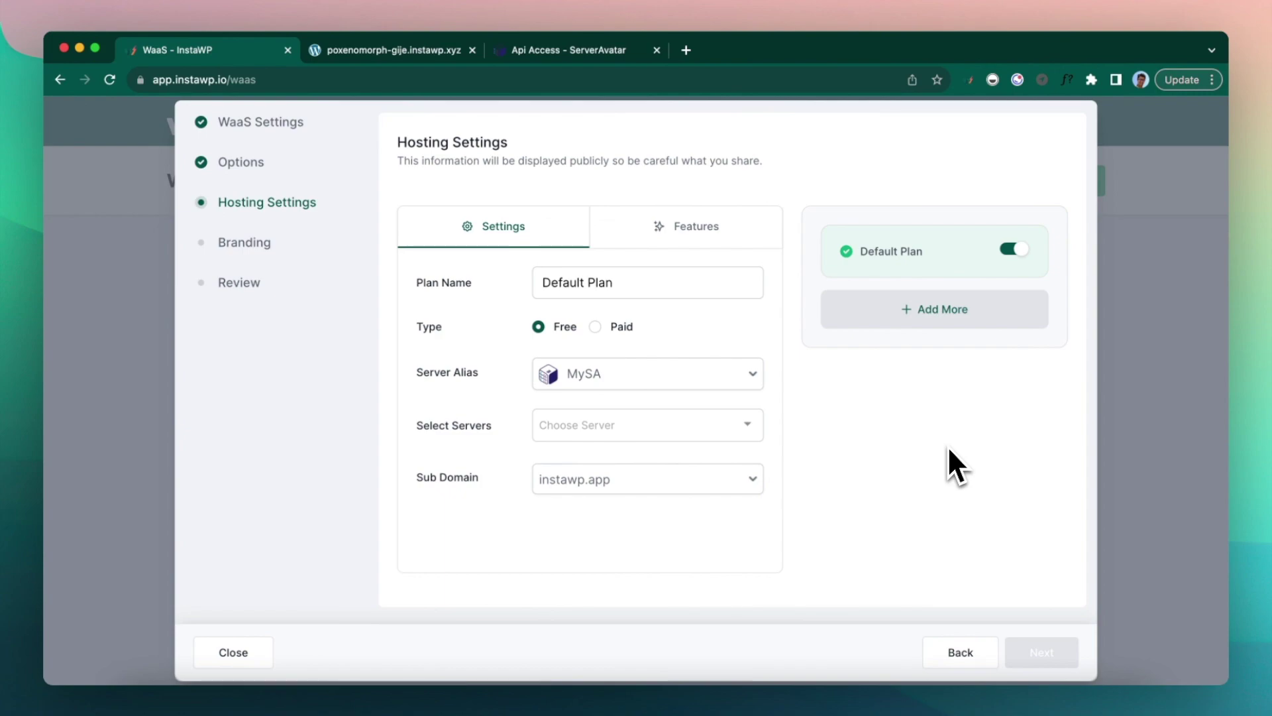
Rename the Default Plan to 'Personal'
triple_click(656, 292)
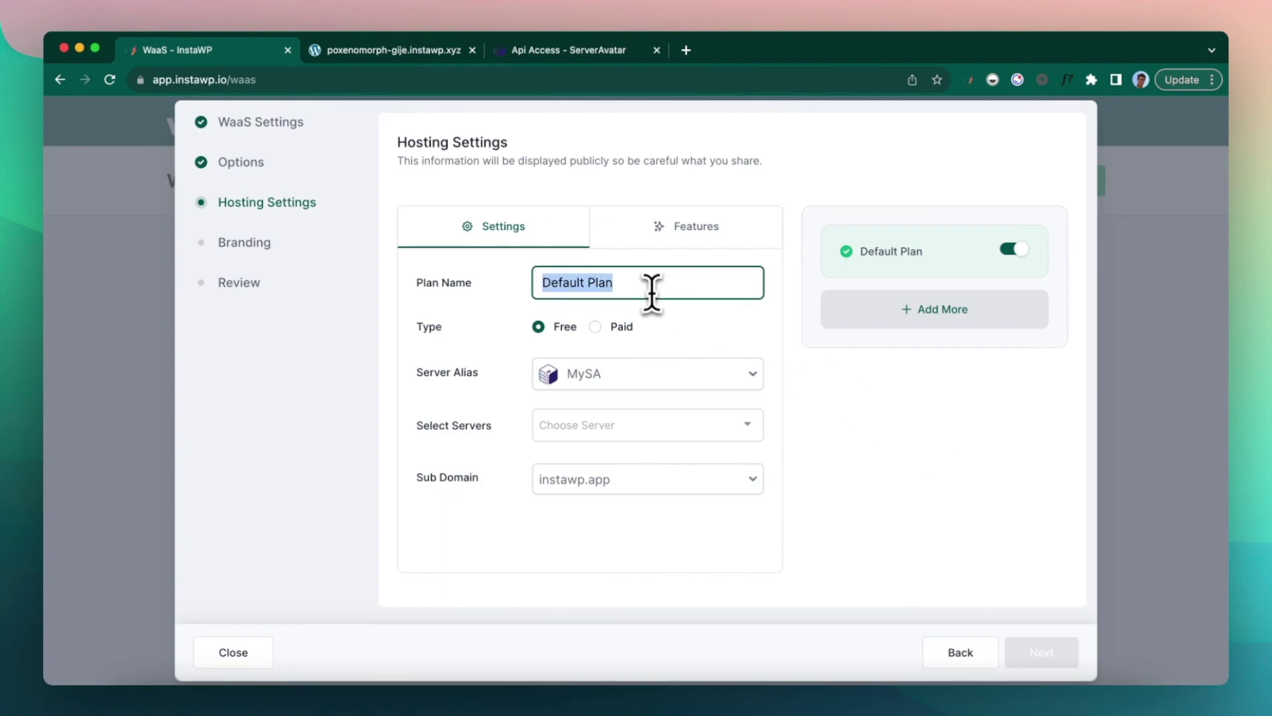
type("Perso")
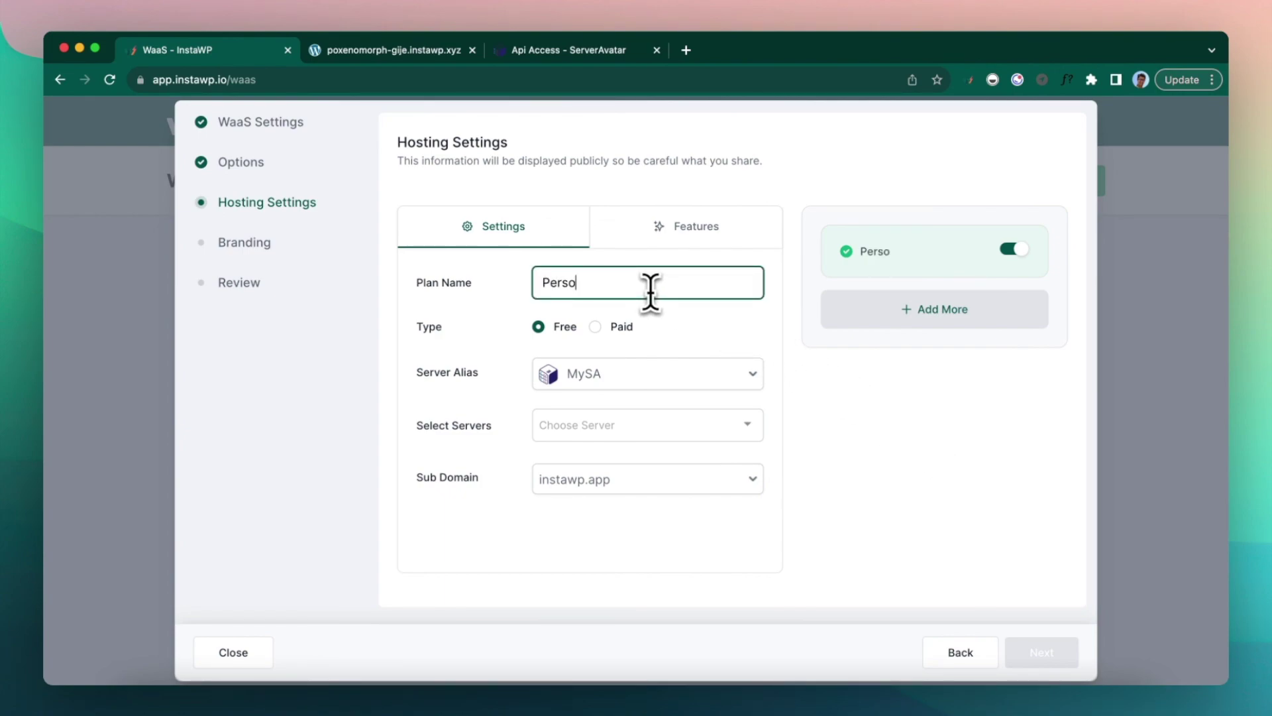
type("nal")
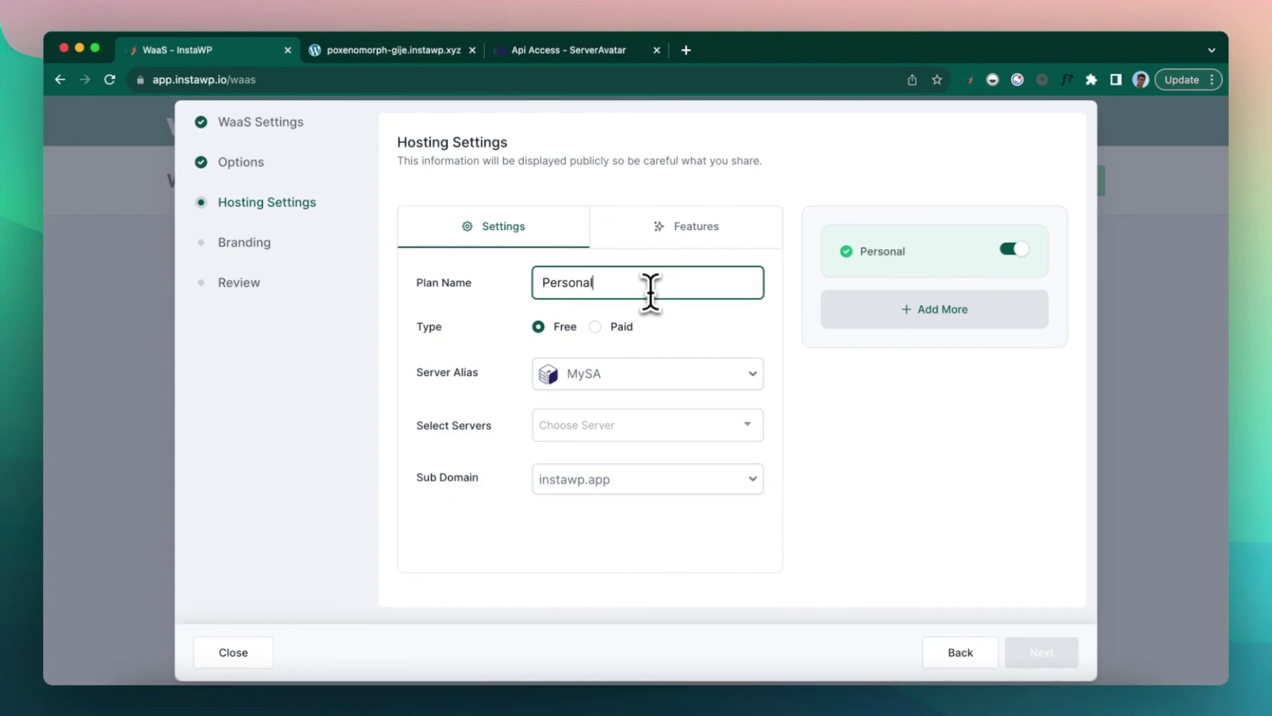
Make the plan Paid at 100 per month, then switch it back to Free
left_click(596, 327)
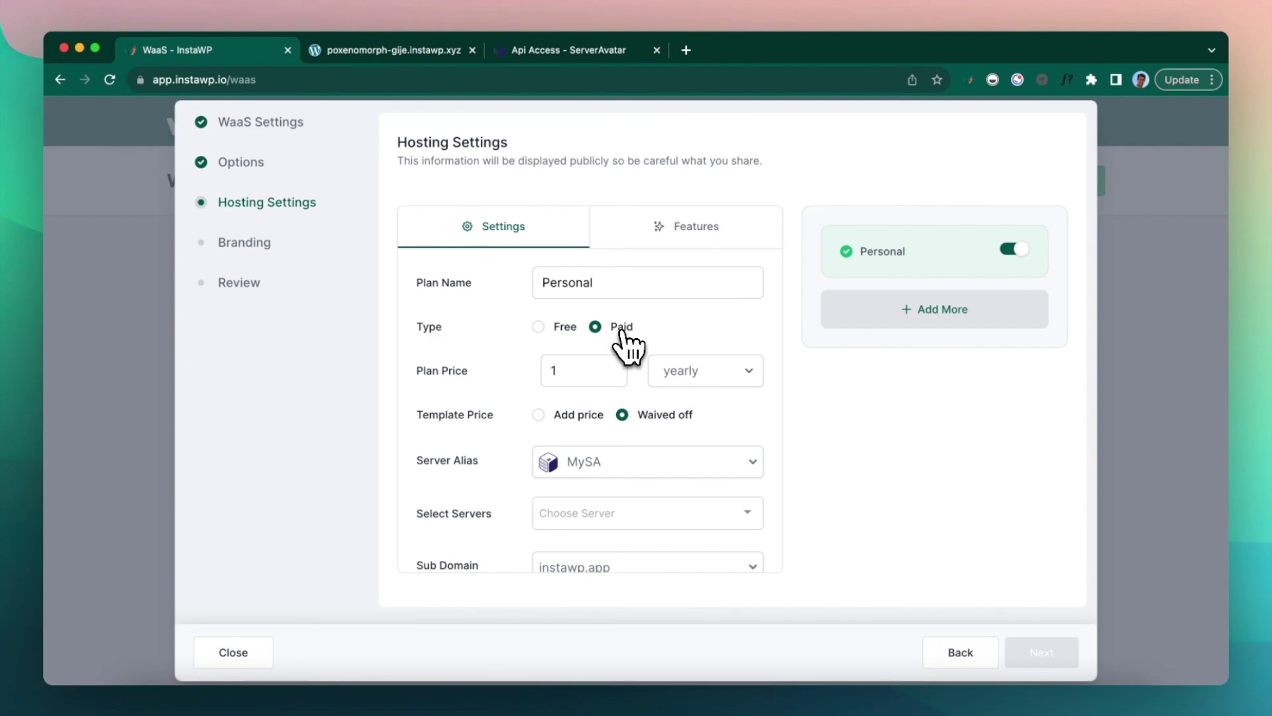
left_click(563, 328)
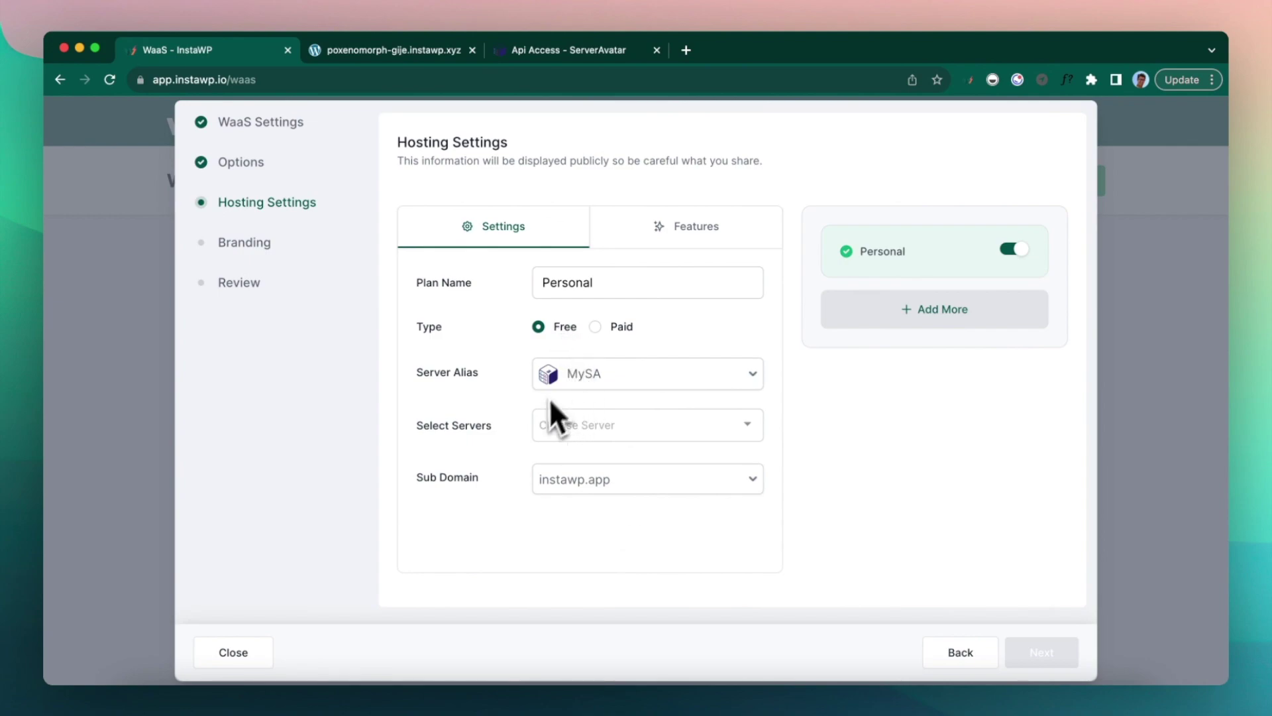
left_click(620, 326)
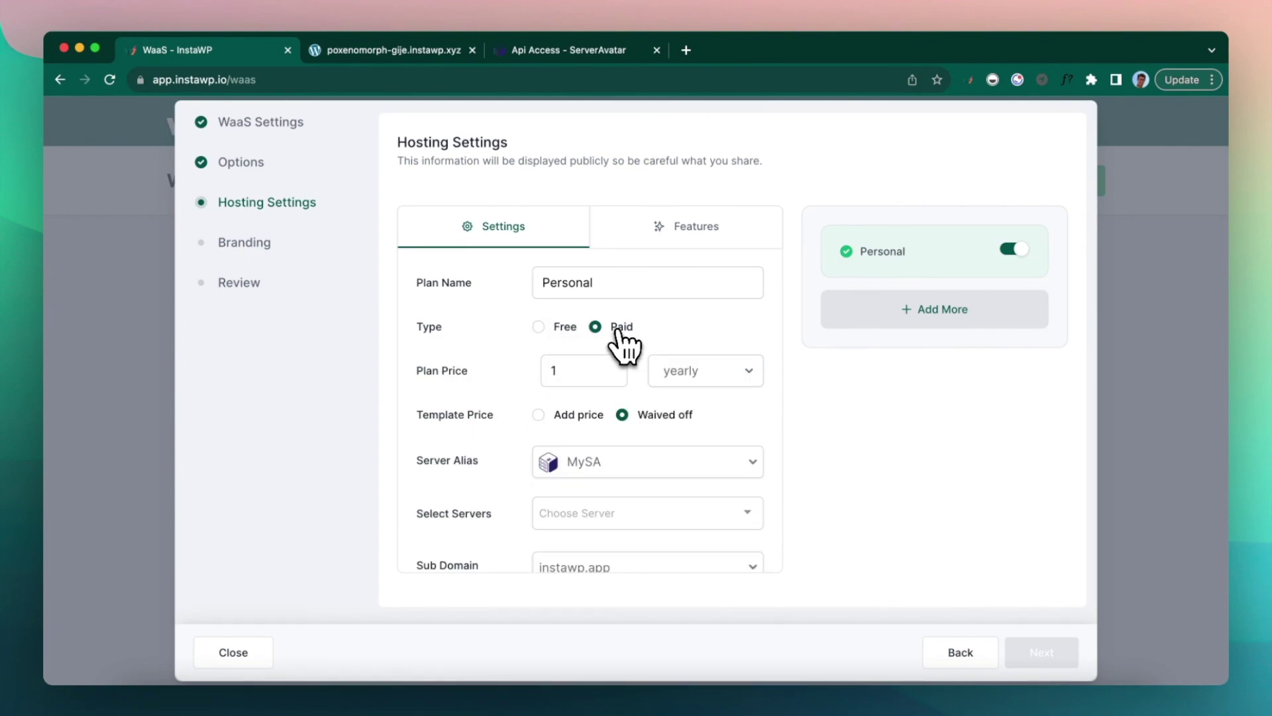
double_click(557, 370)
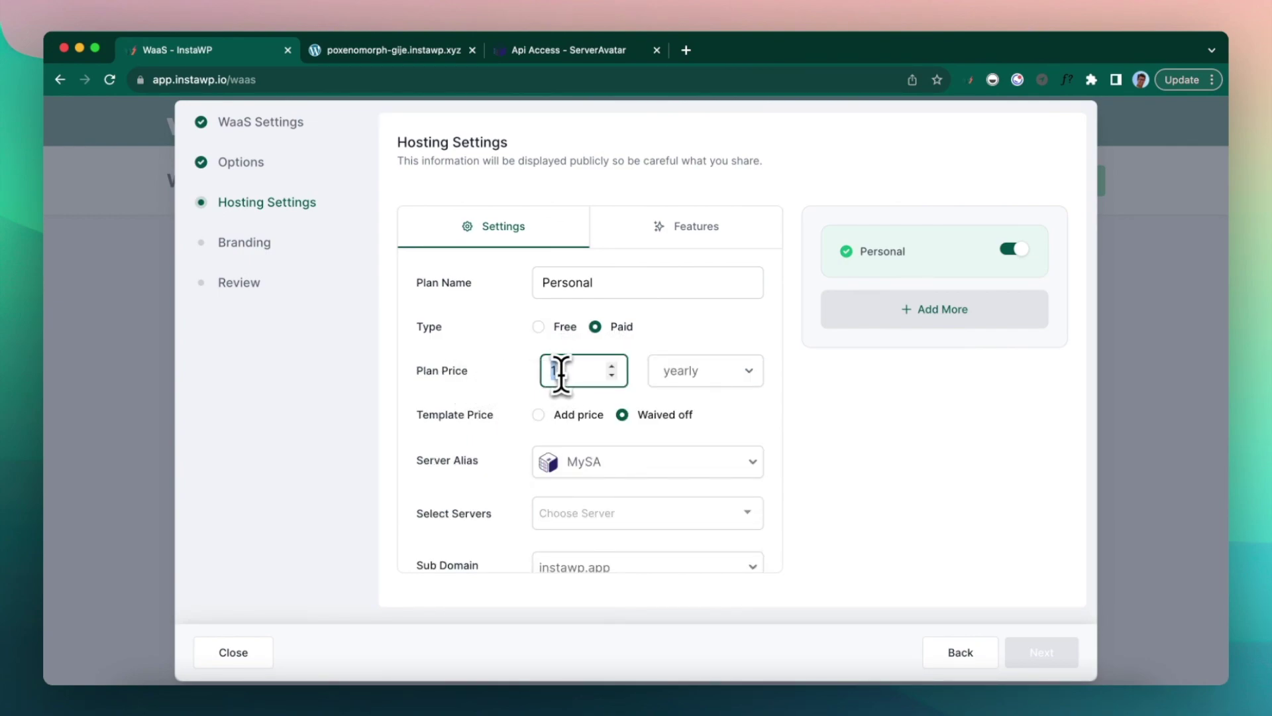
type("100")
left_click(722, 379)
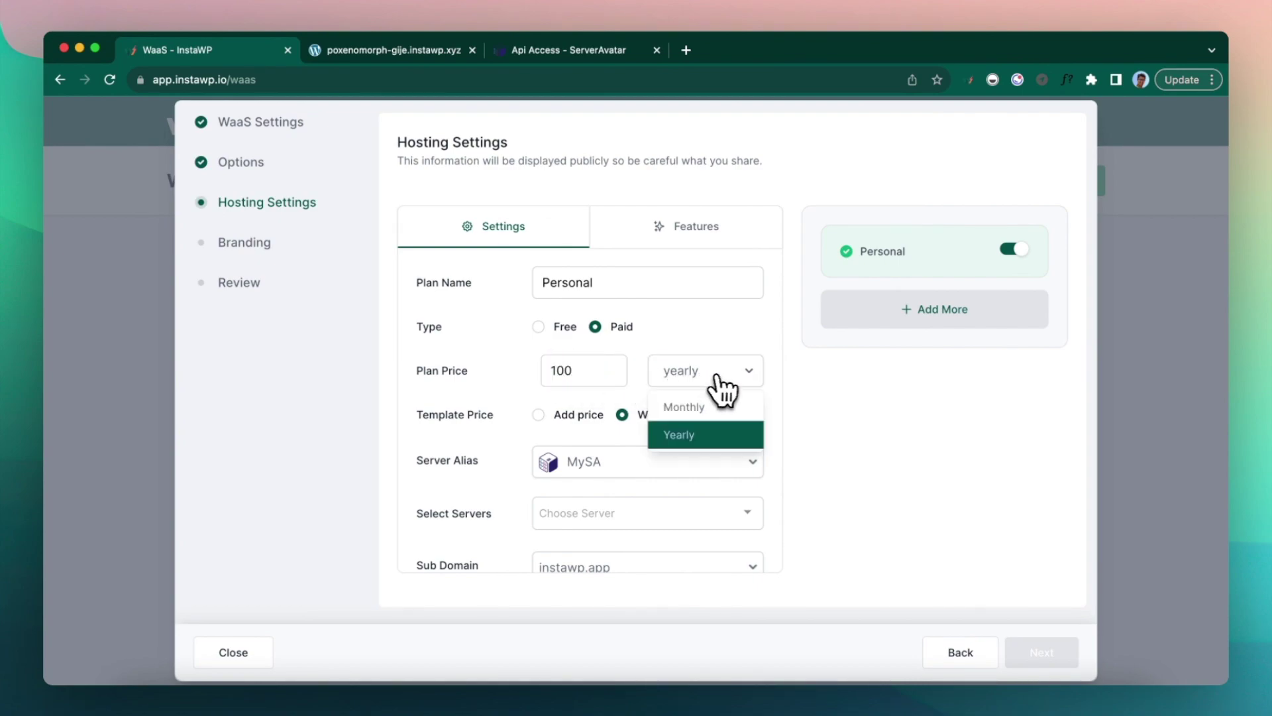
left_click(731, 405)
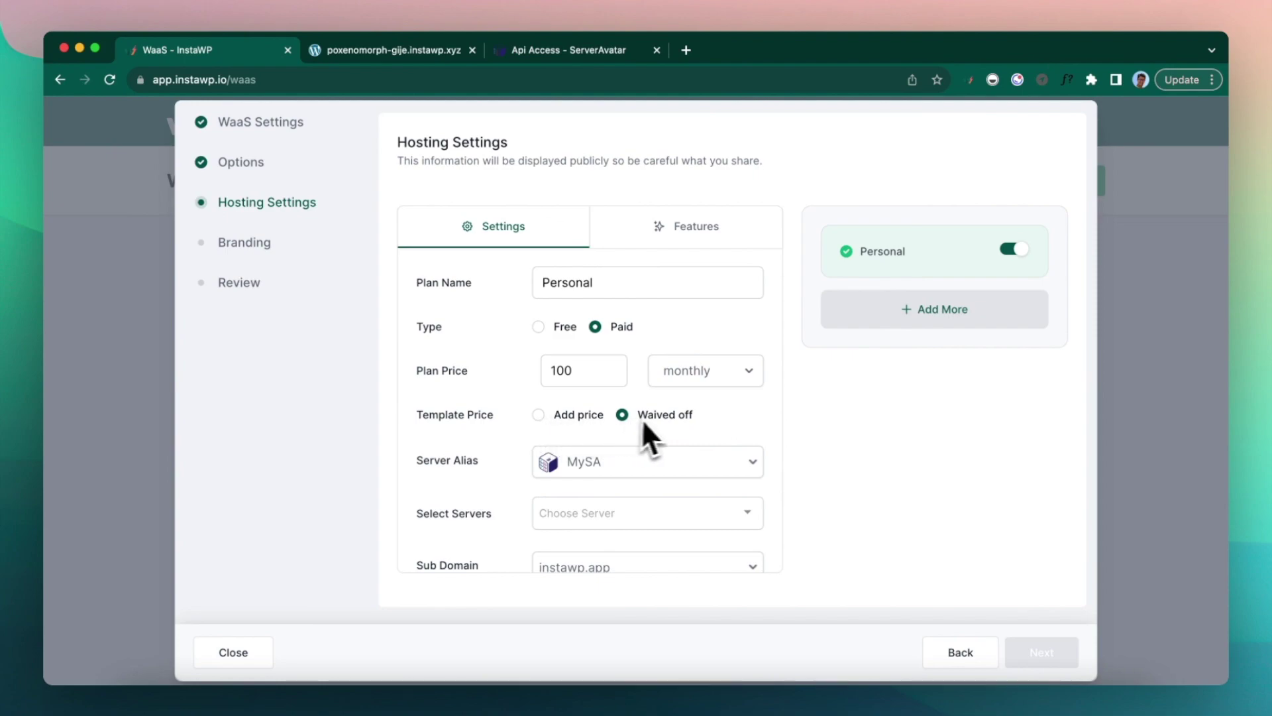
left_click(566, 328)
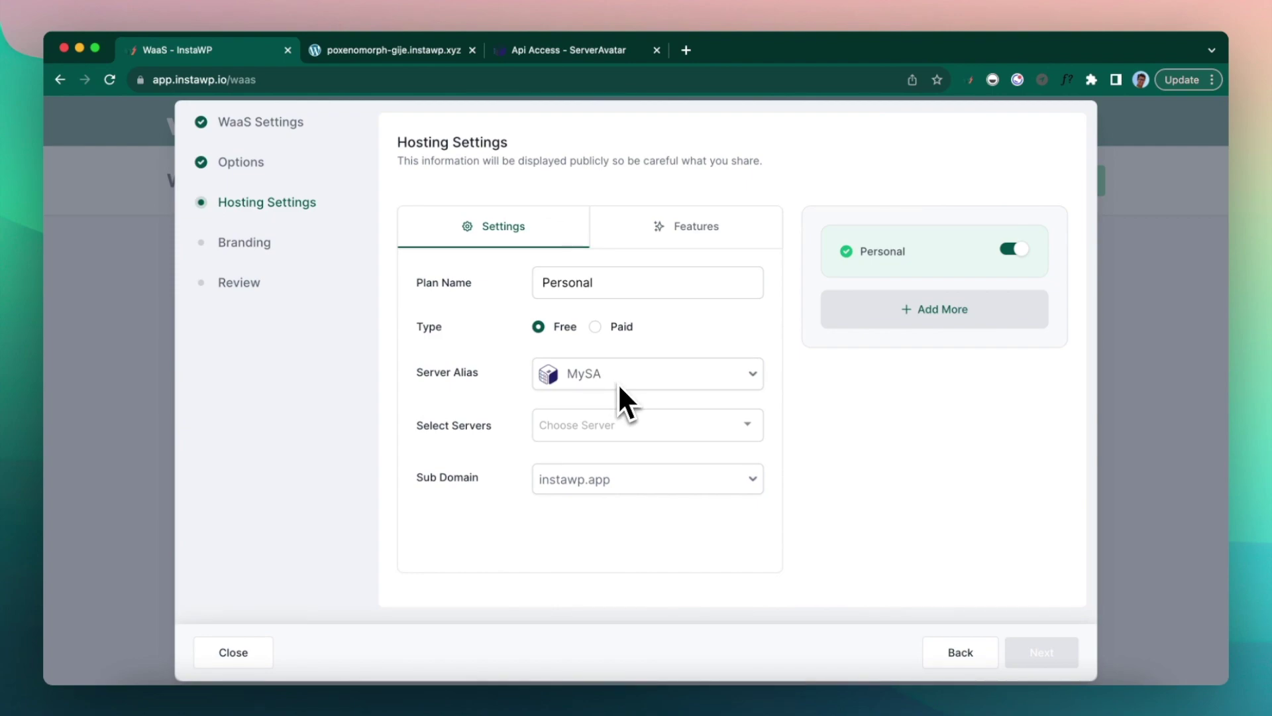
Assign only the sademo2 server to the Personal plan and keep instawp.app as subdomain
left_click(605, 427)
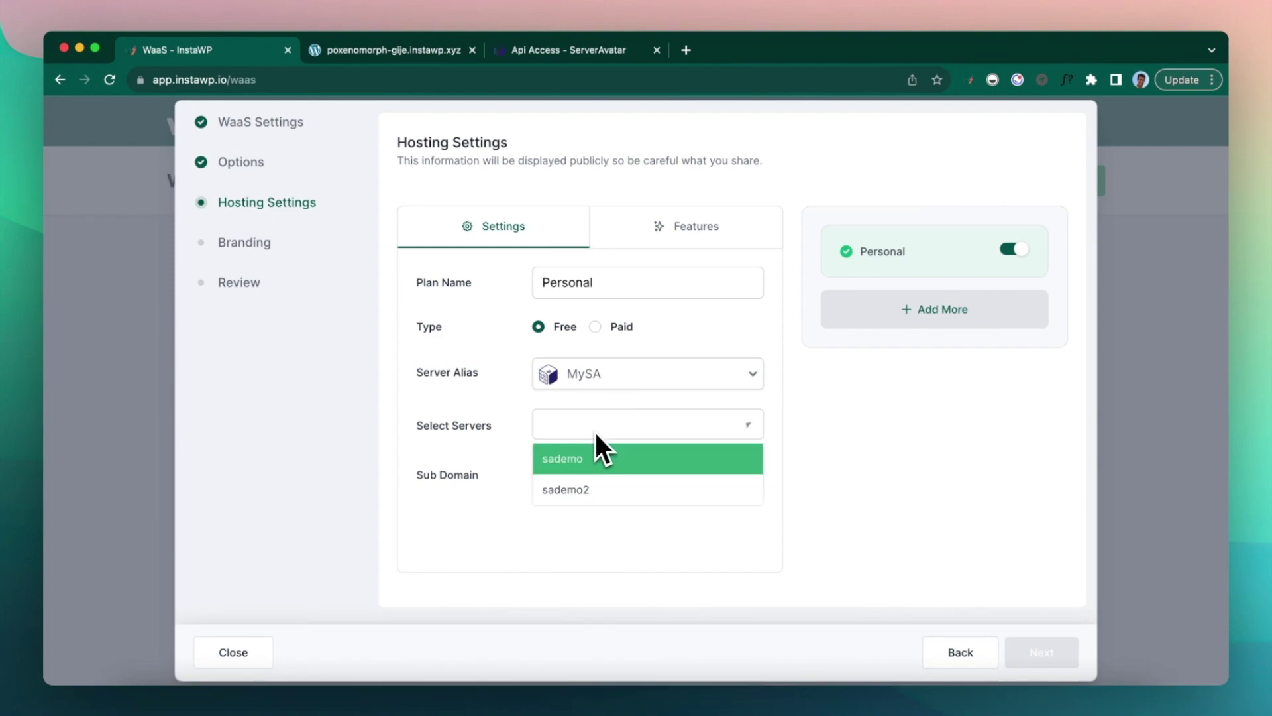
left_click(595, 490)
left_click(644, 434)
left_click(637, 457)
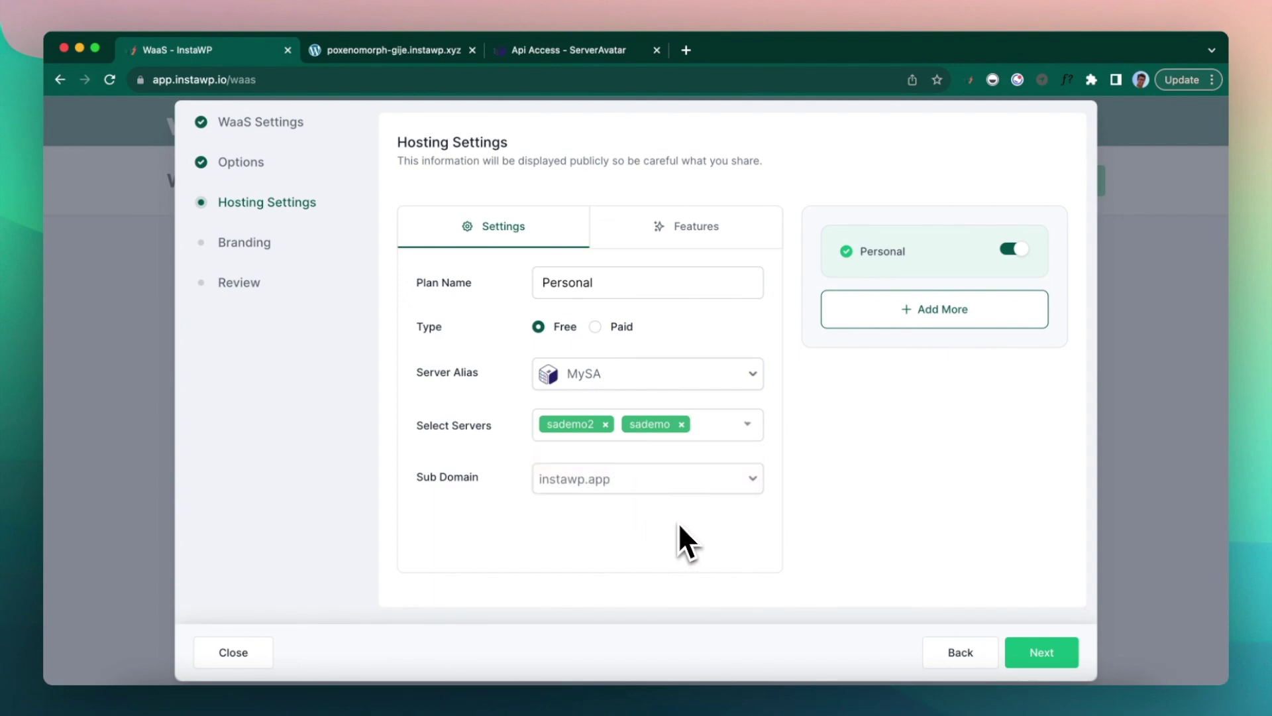
left_click(682, 425)
left_click(592, 483)
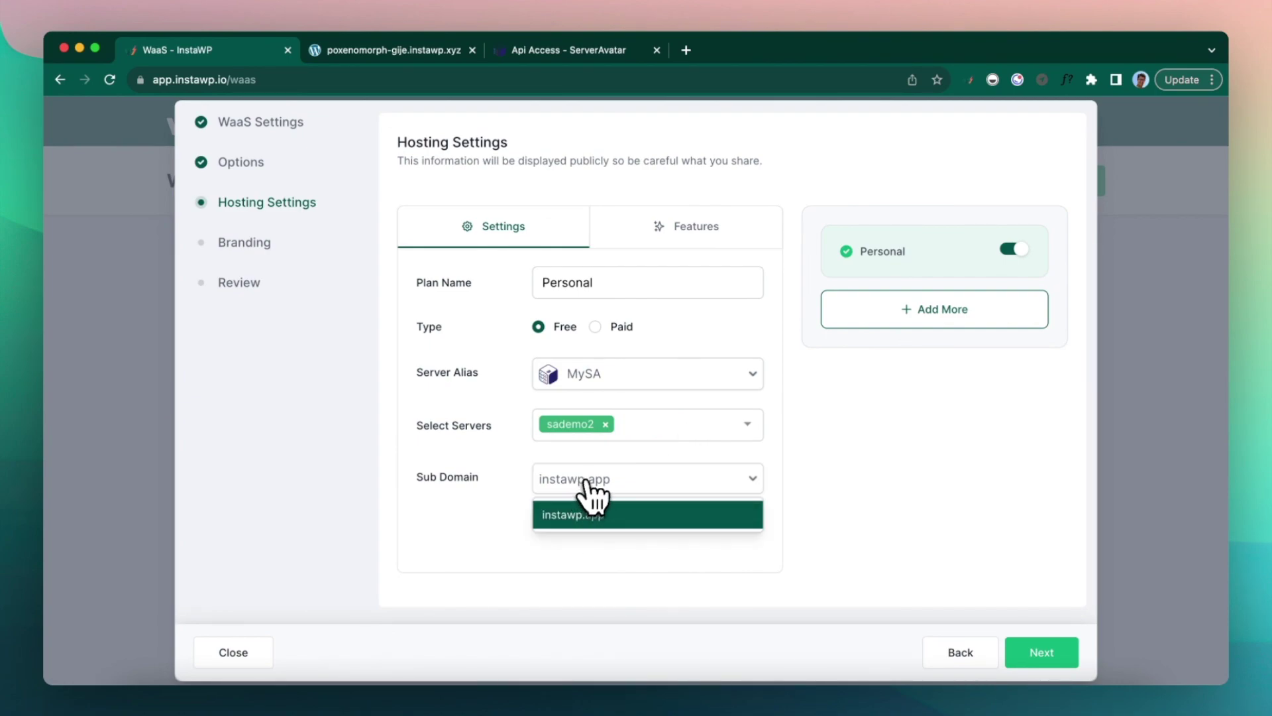
left_click(566, 538)
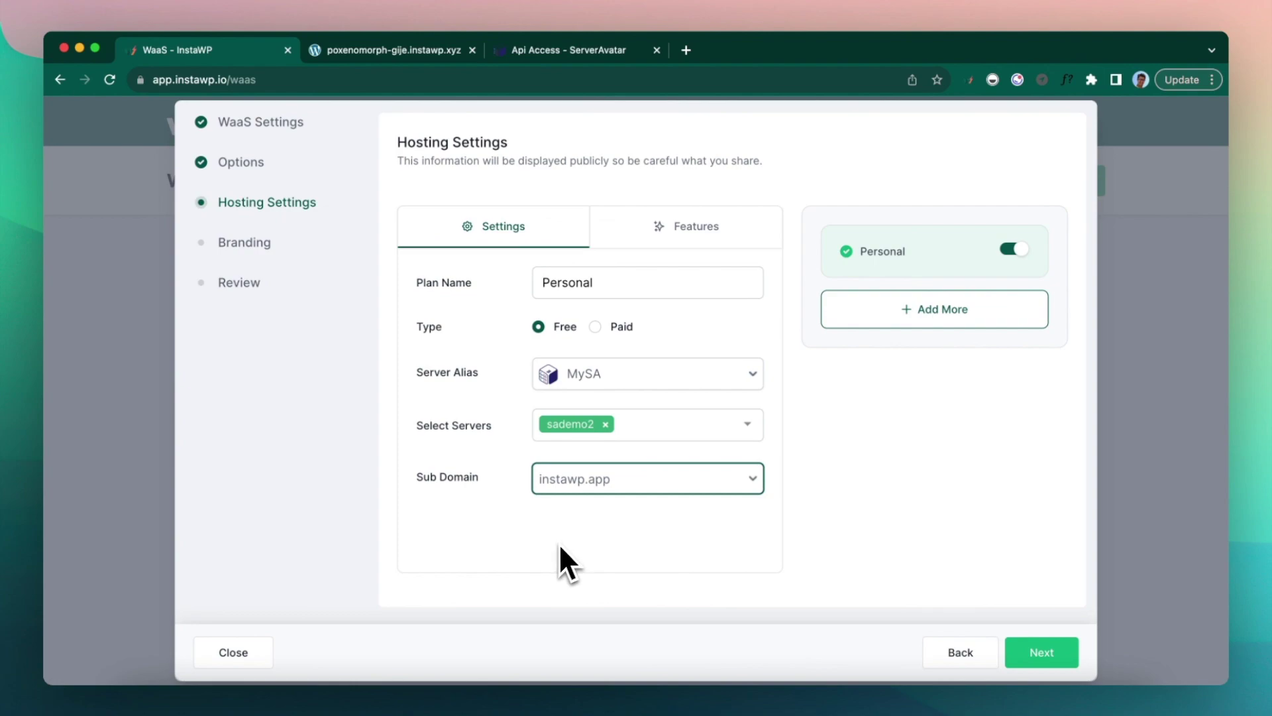
left_click(562, 537)
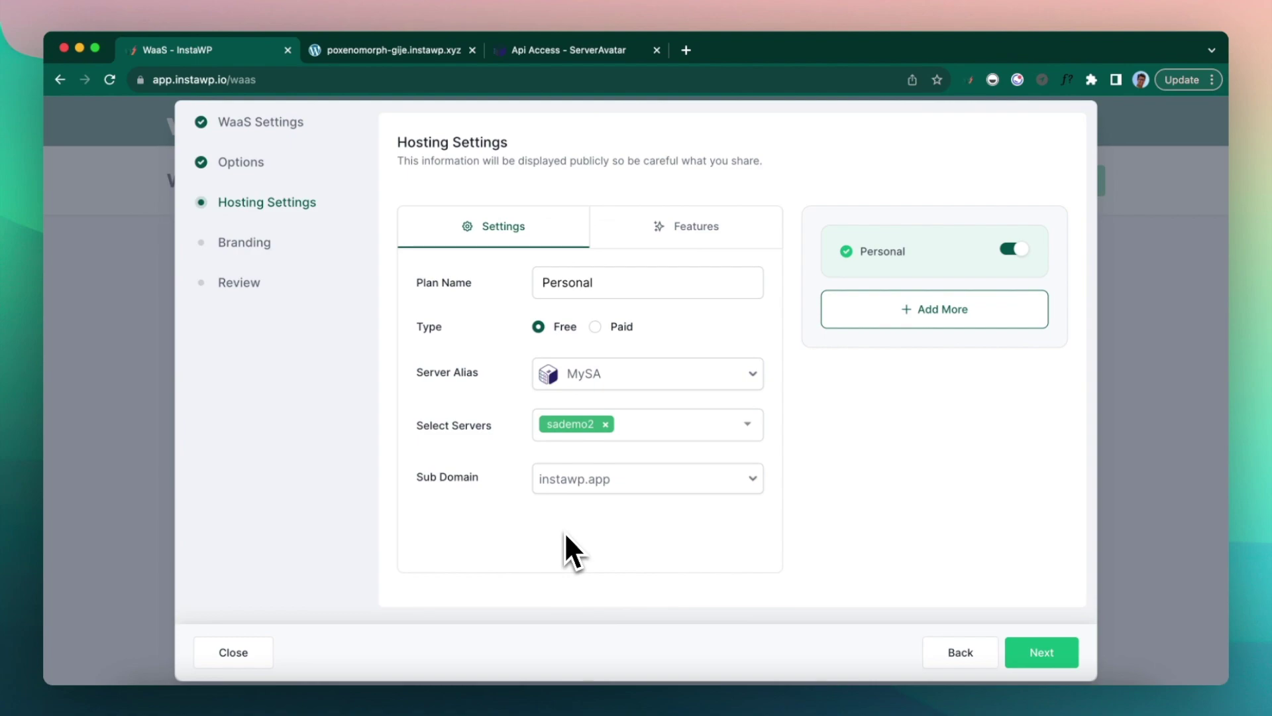
left_click(671, 242)
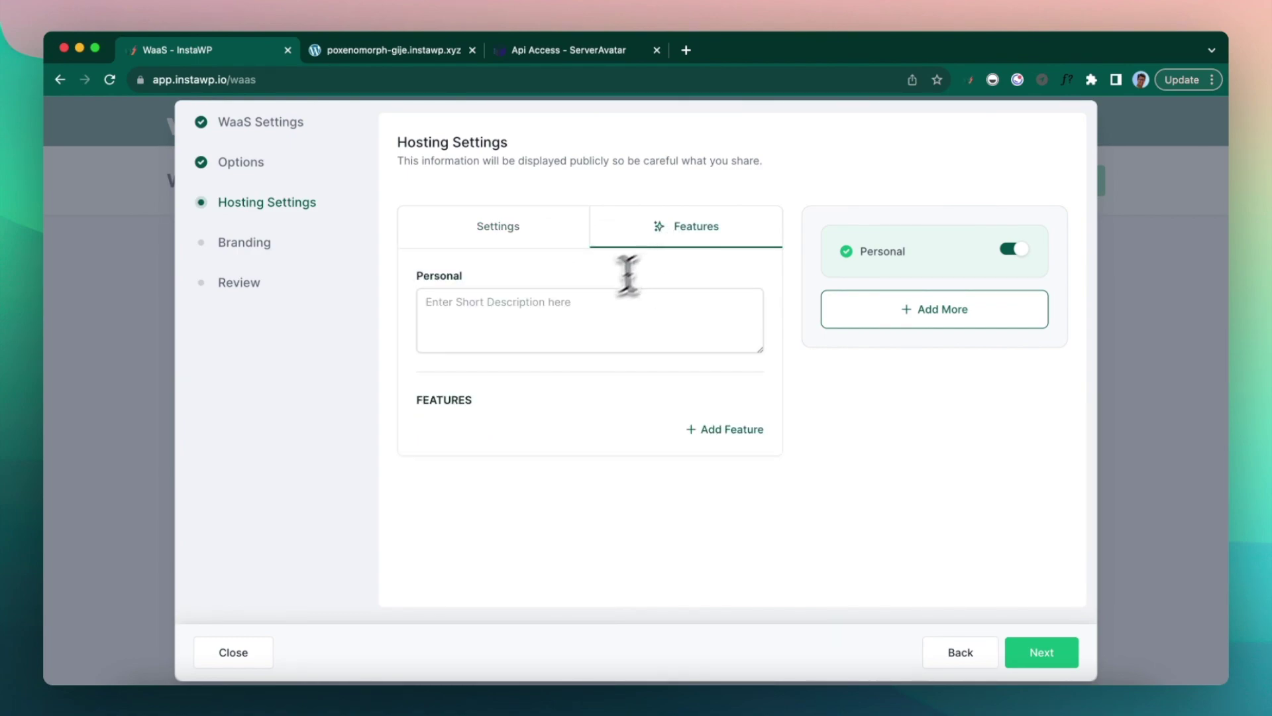
Give the plan the description 'Ideal for personal sites' and a feature named 'Feature 1'
left_click(563, 316)
type("Ideal f")
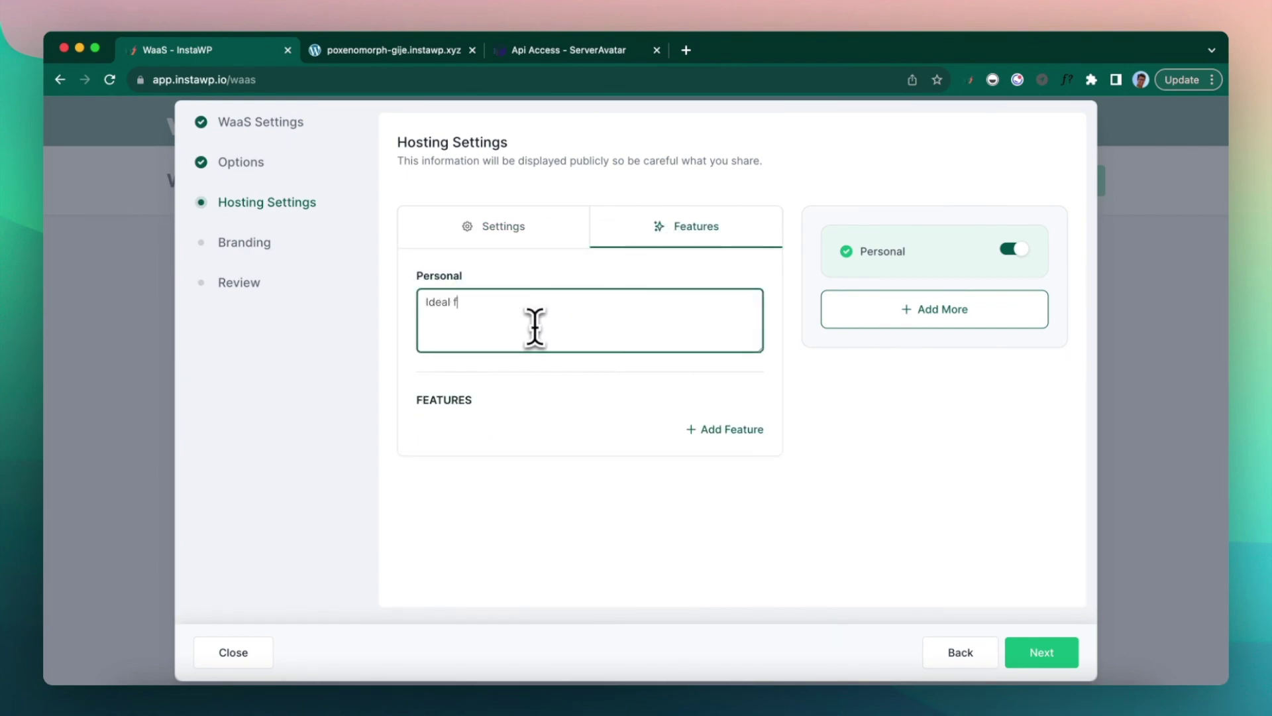
type("or personal sites")
left_click(693, 427)
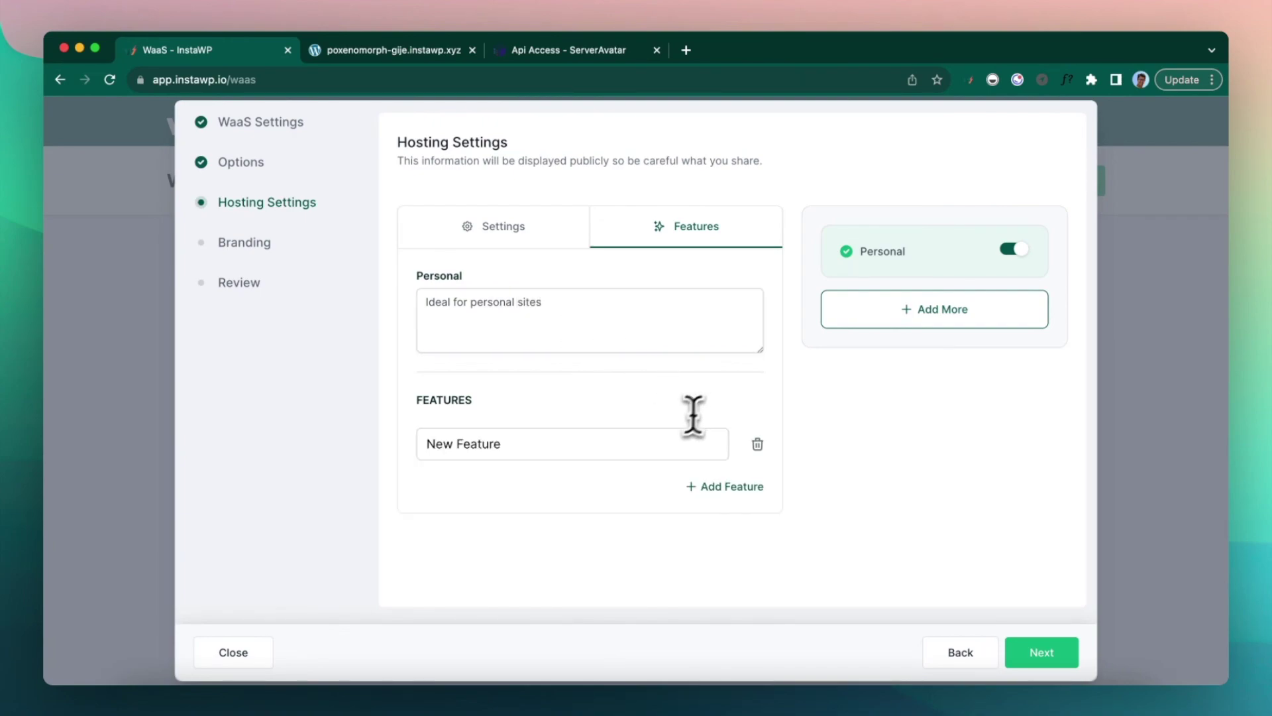
triple_click(514, 440)
type("Featur")
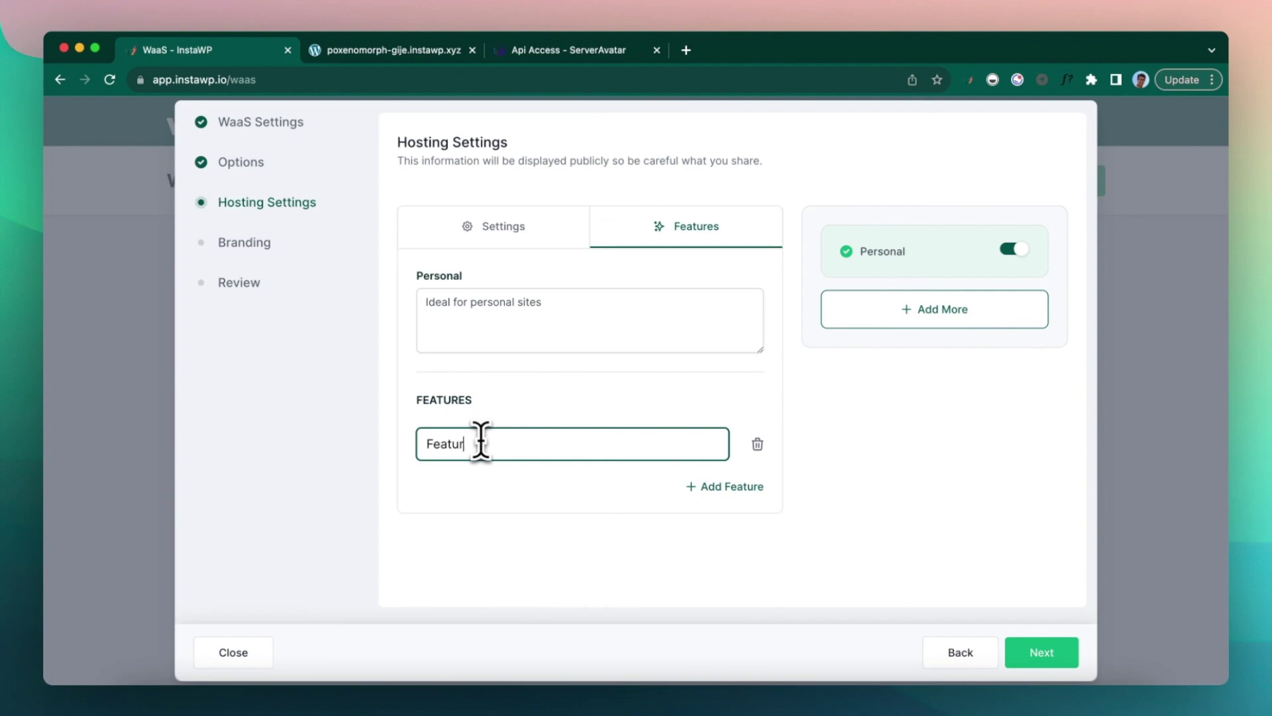
type("e 1")
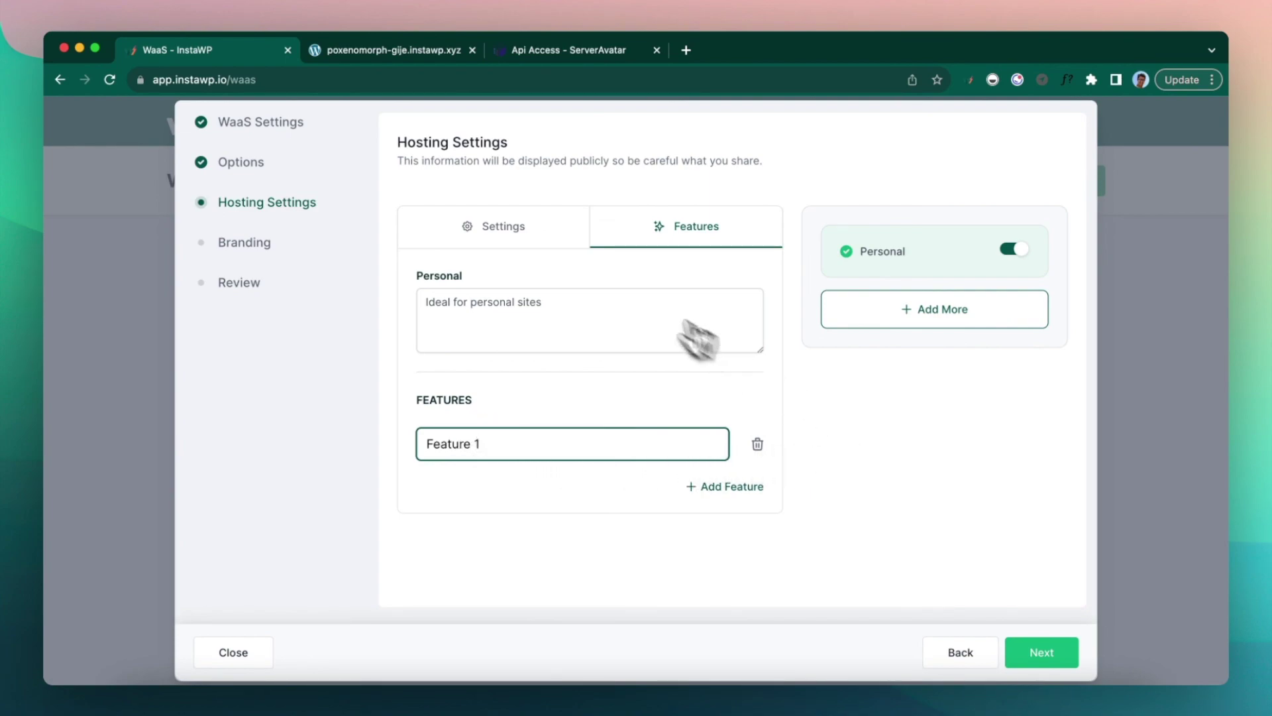
left_click(534, 233)
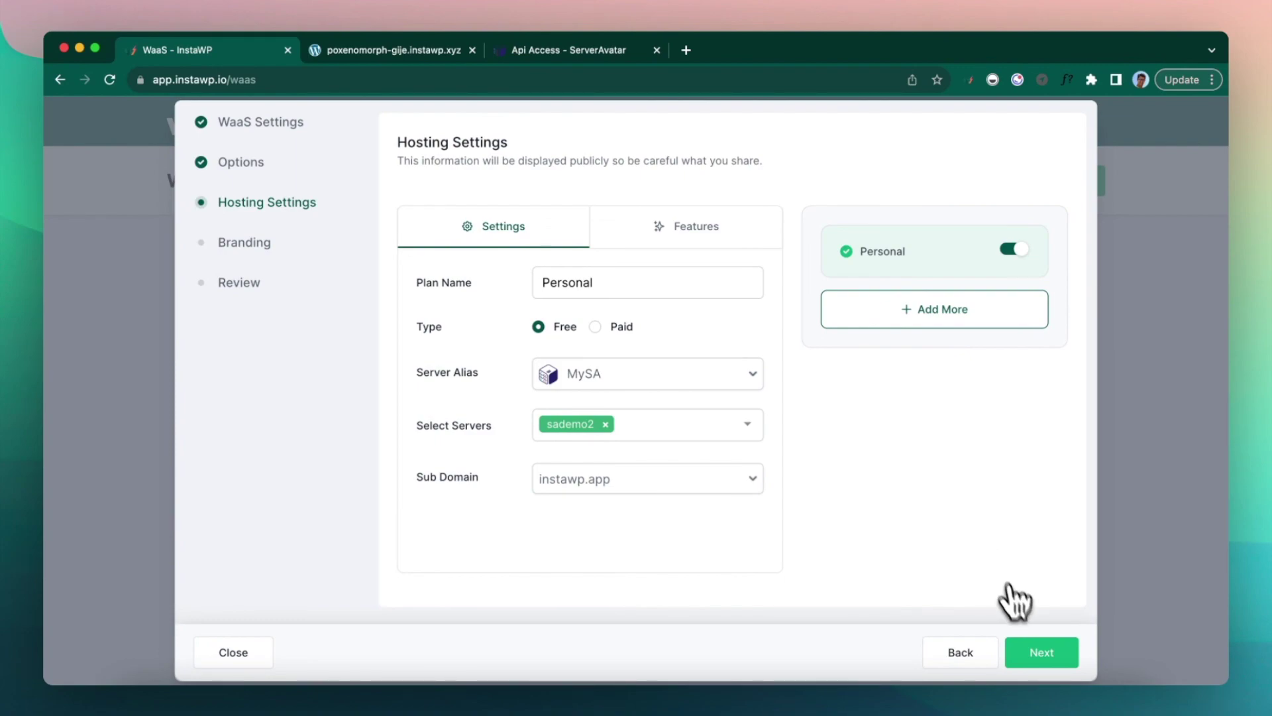
Set the primary brand colour to deep blue #0e18a4
left_click(1042, 655)
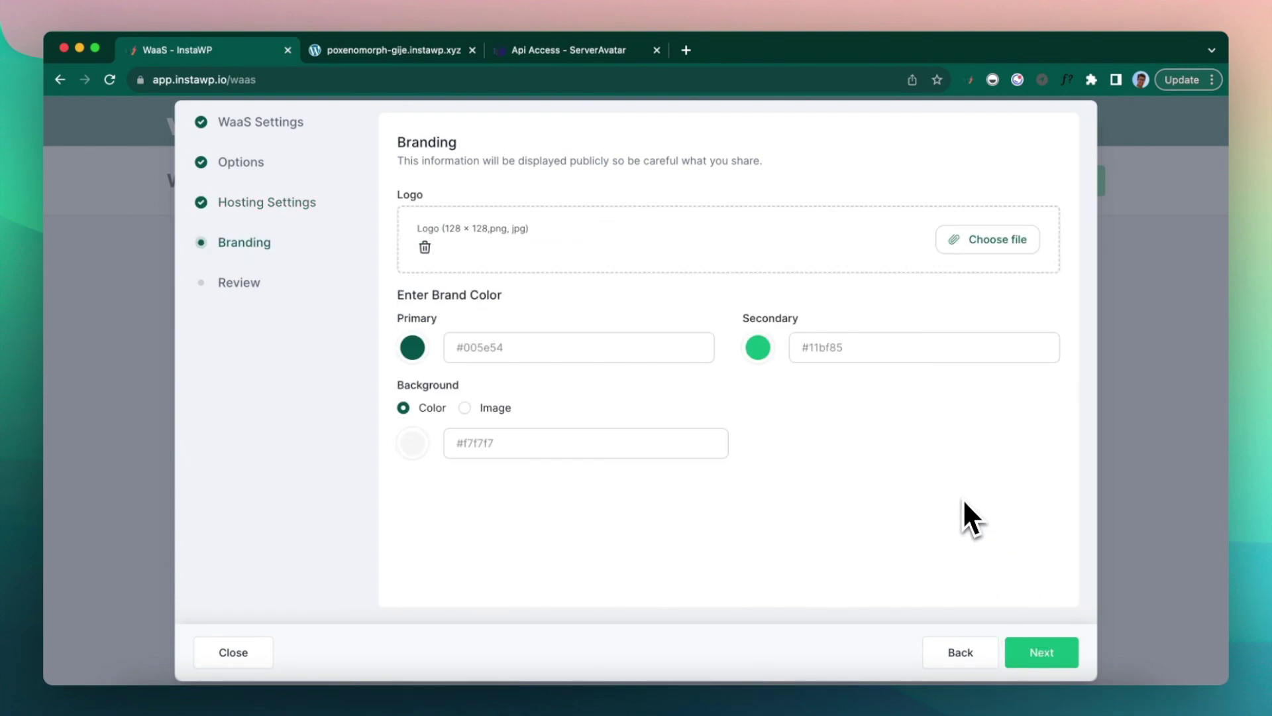
left_click(424, 356)
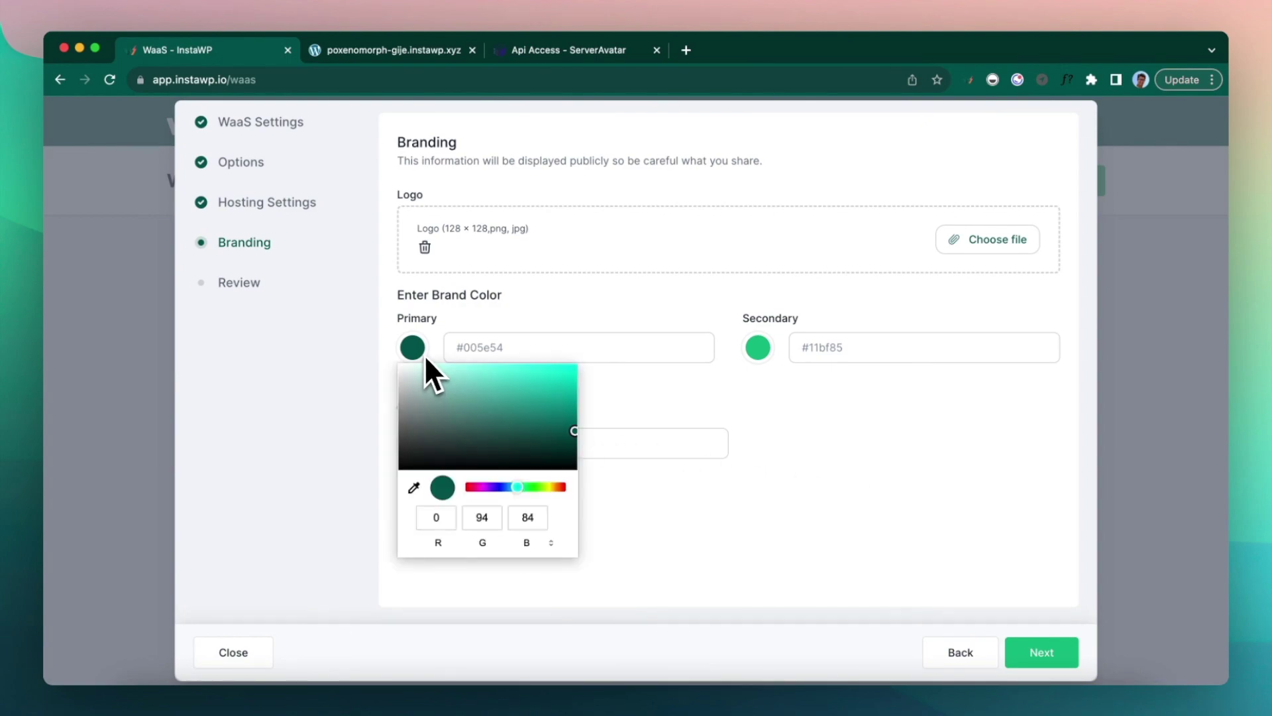
left_click(556, 488)
left_click(479, 488)
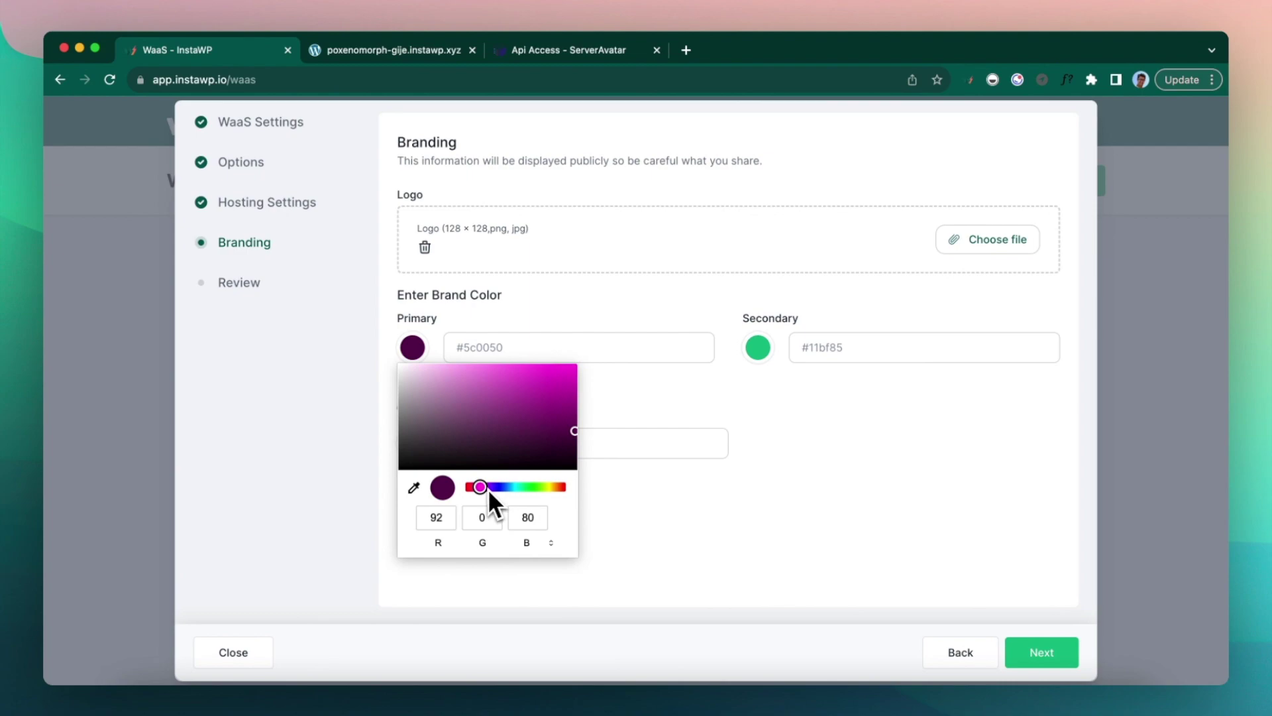
left_click(502, 488)
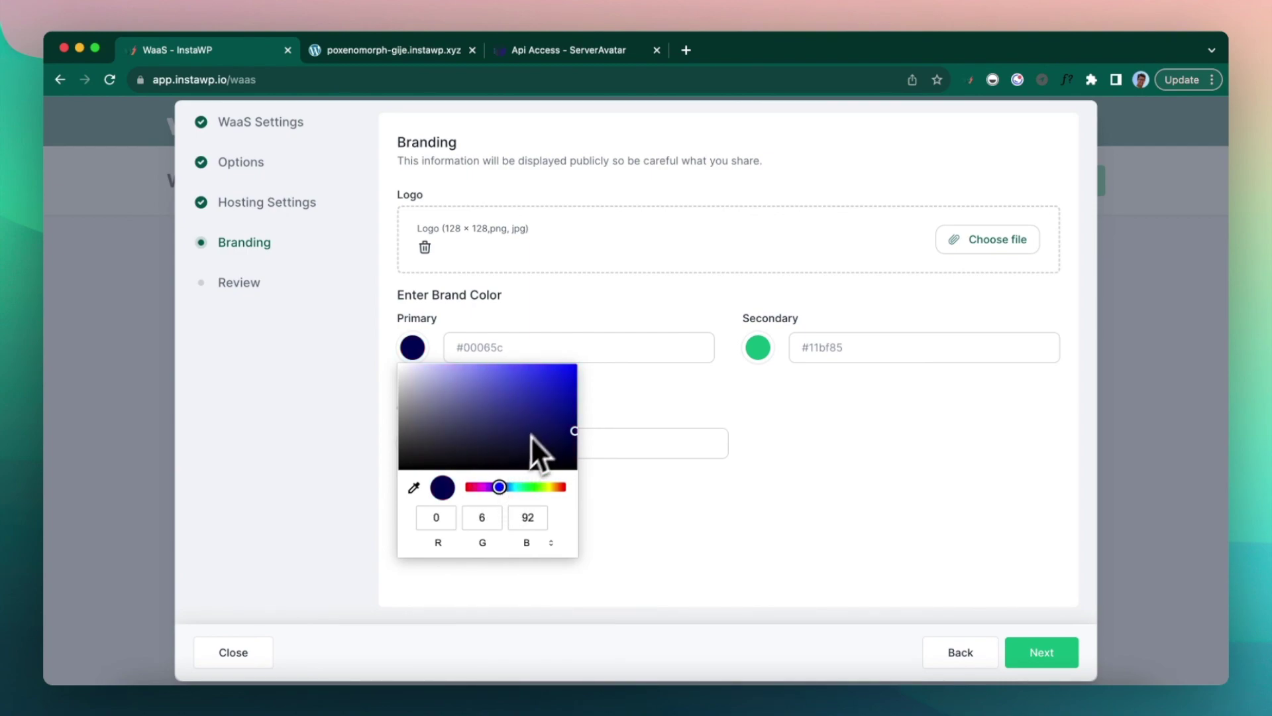
left_click(560, 405)
left_click(701, 418)
Set the secondary brand colour to light blue #99ace5
left_click(758, 347)
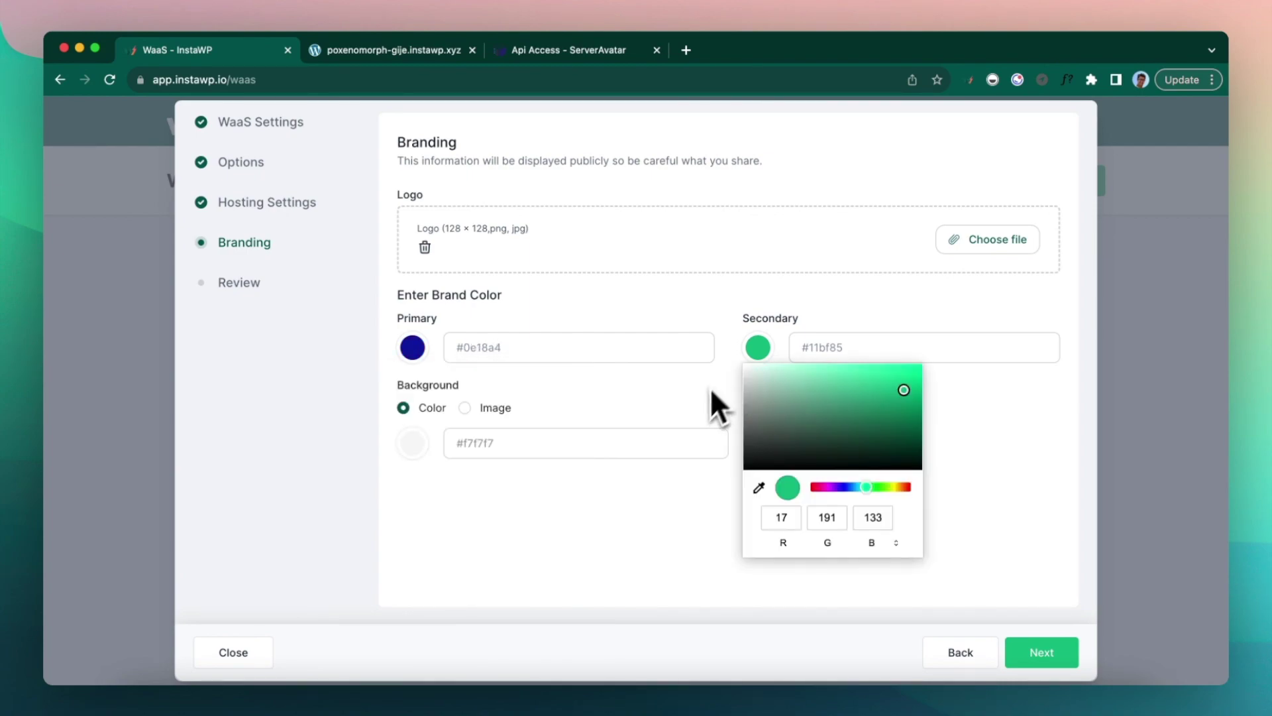
left_click(847, 487)
left_click(816, 372)
left_click(806, 377)
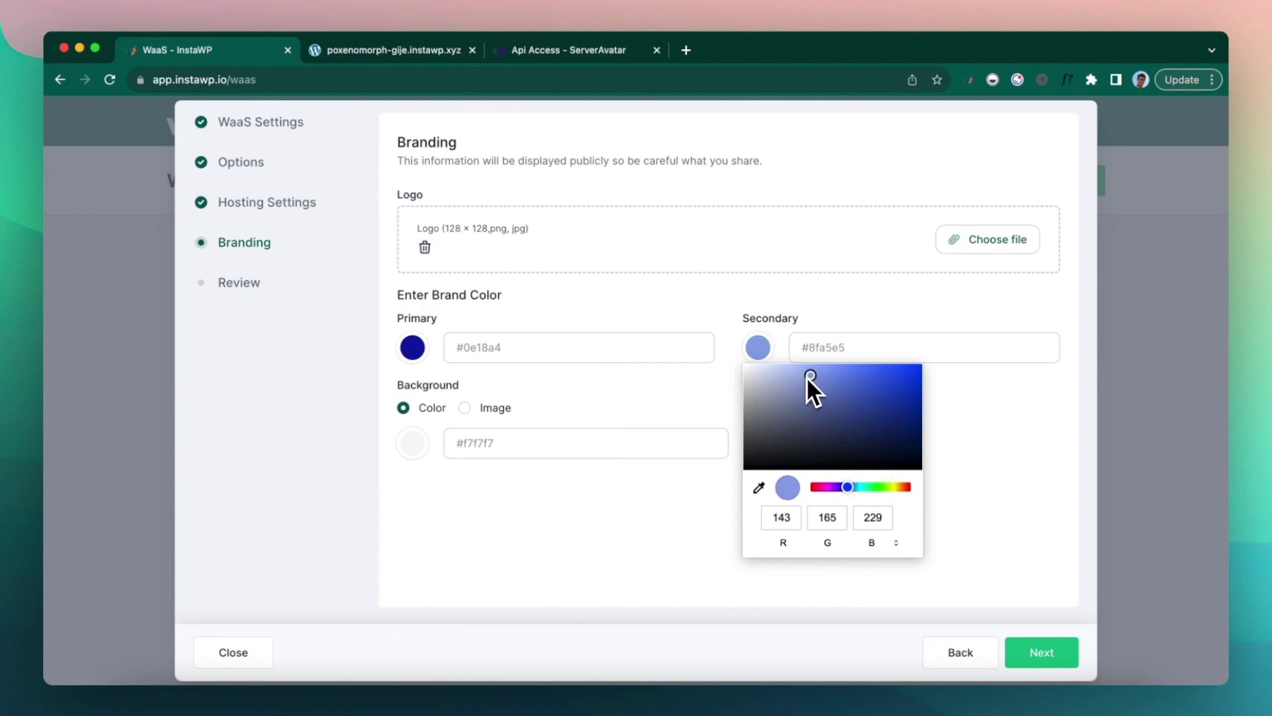
left_click(959, 428)
Review the Nature WaaS Demo summary and finish, opening its public signup page
left_click(1035, 655)
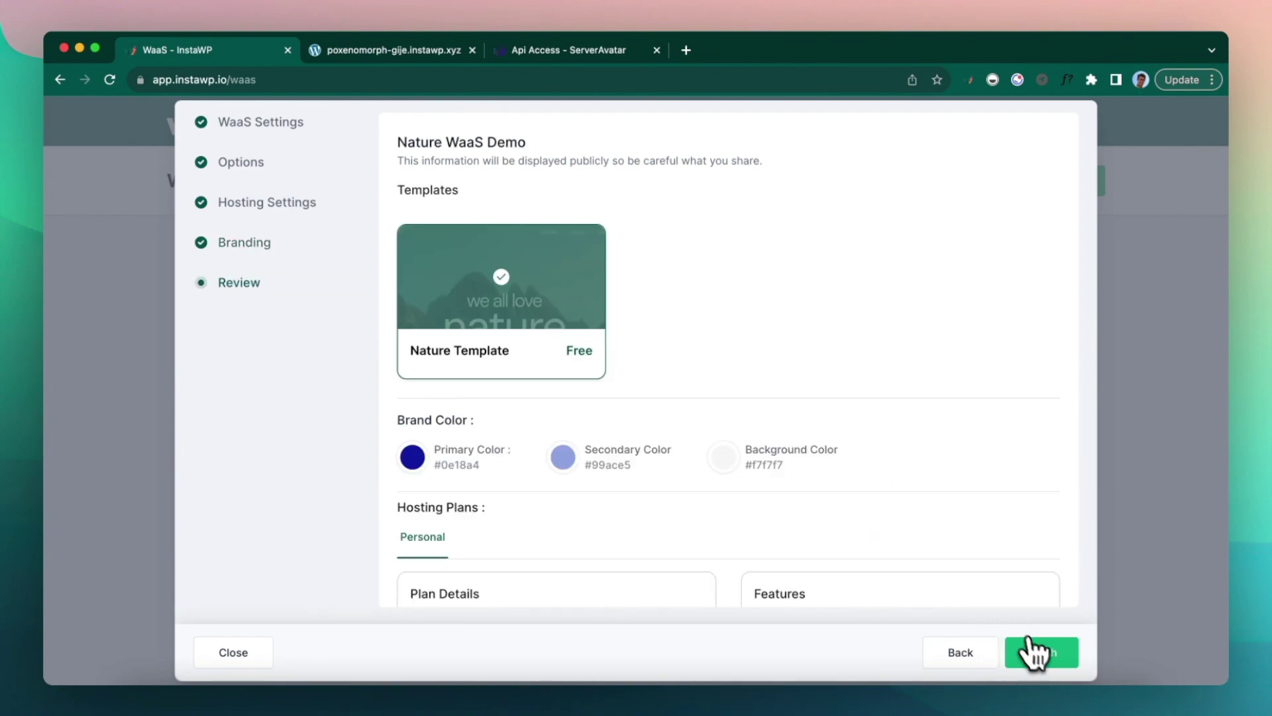
scroll(806, 441, "down", 5)
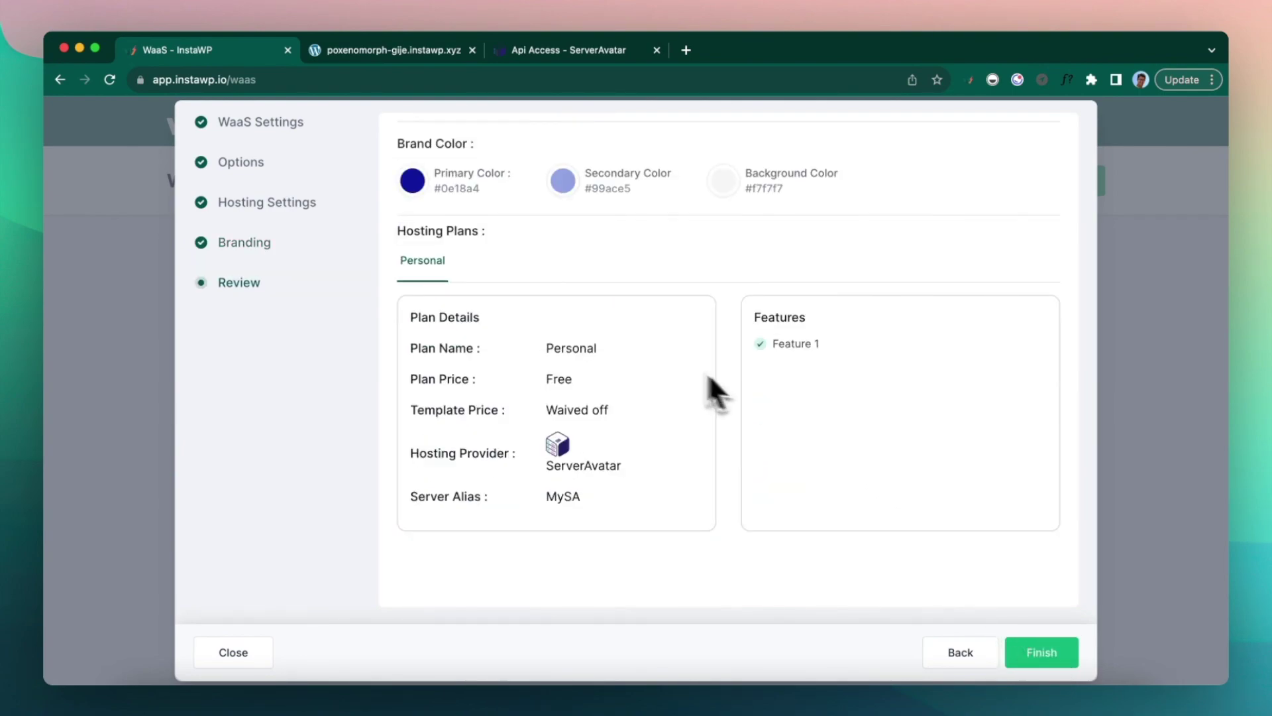
left_click(1041, 652)
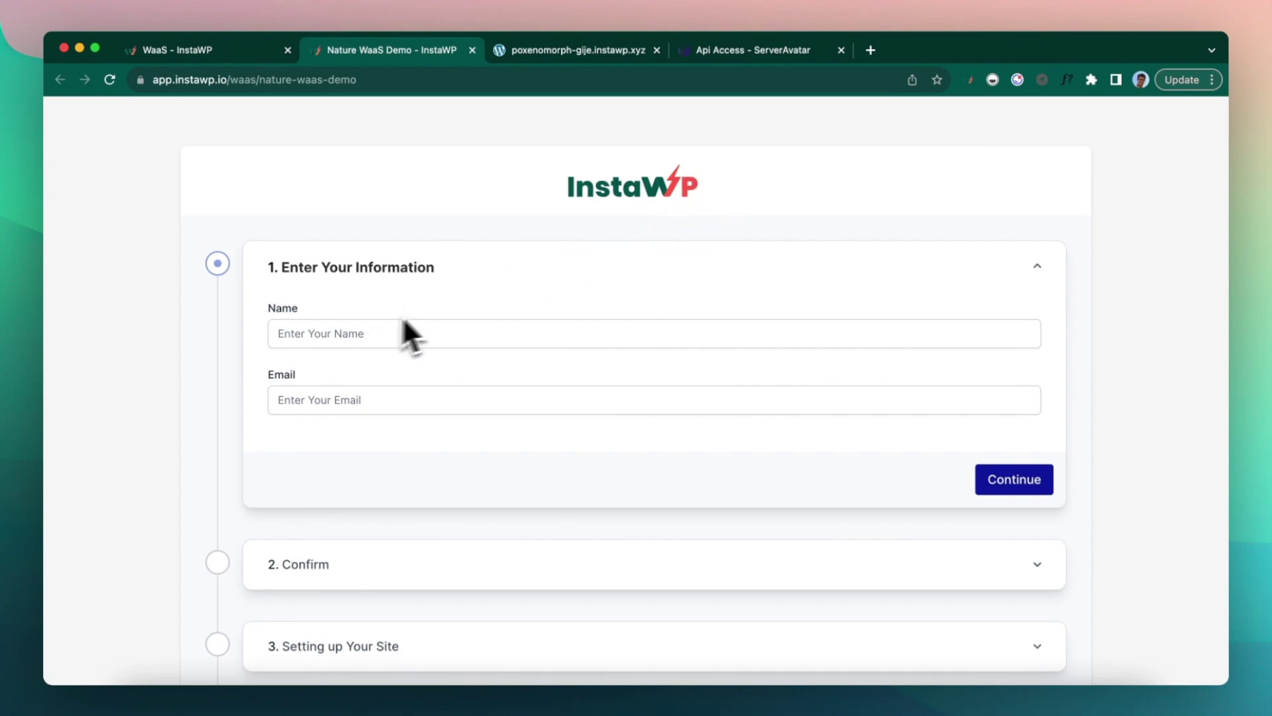
Fill in the customer's name and e-mail on the signup form using autofill
scroll(403, 319, "down", 2)
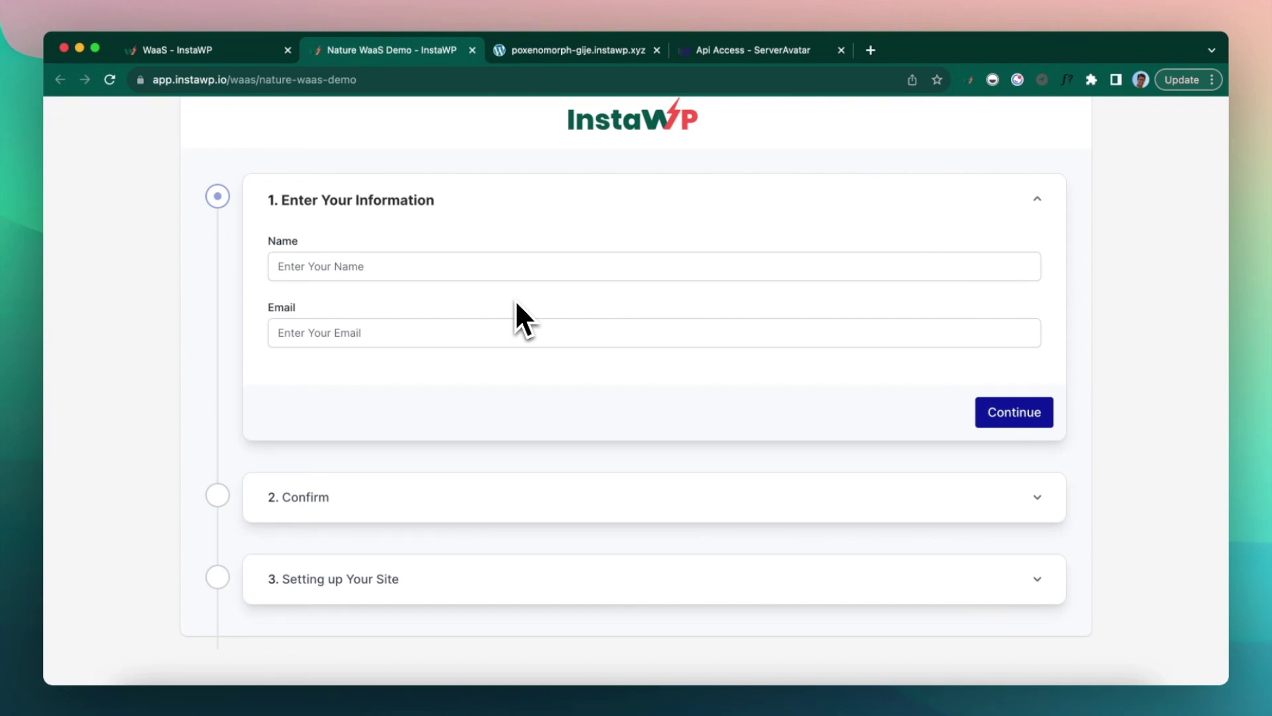
left_click(392, 268)
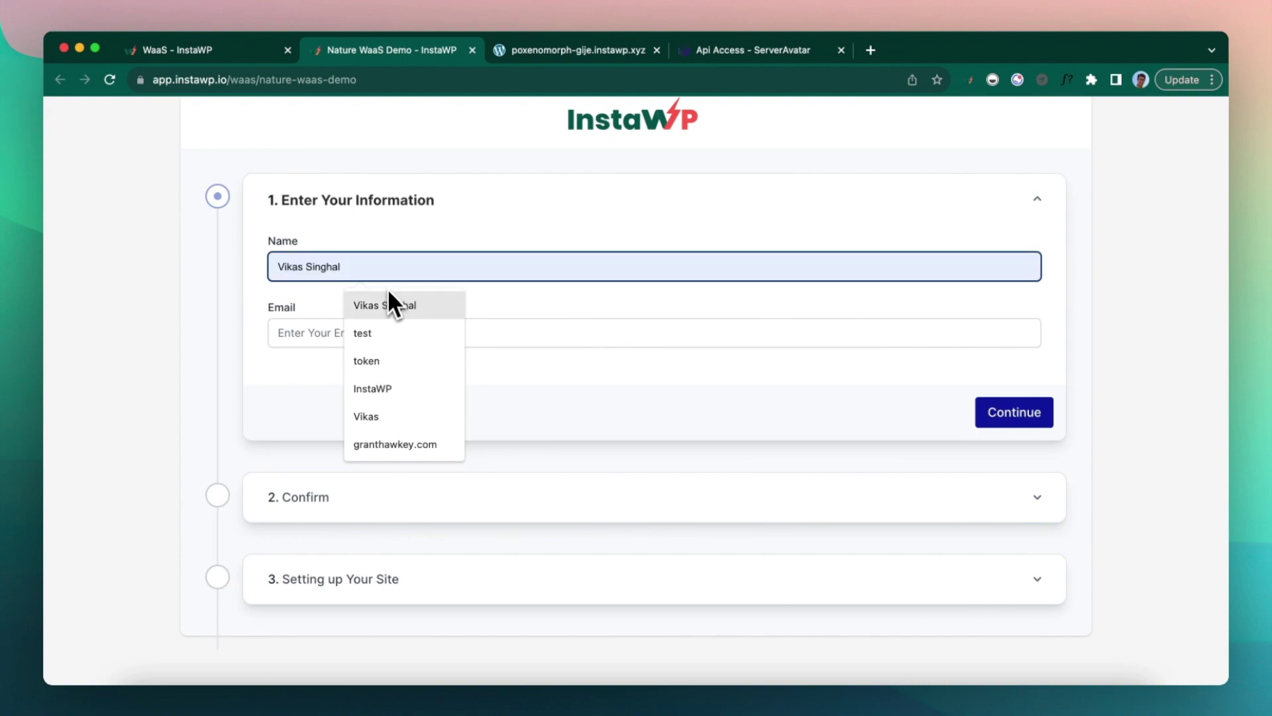
left_click(392, 305)
left_click(347, 331)
left_click(391, 368)
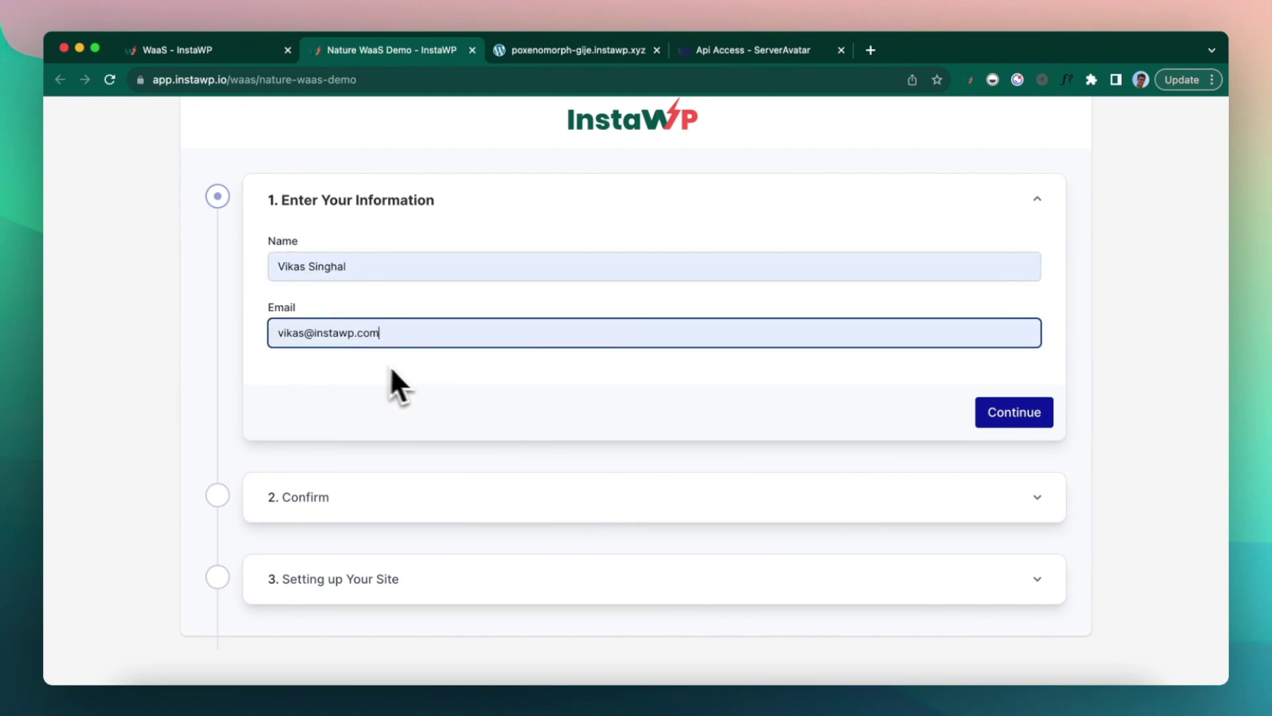
left_click(498, 379)
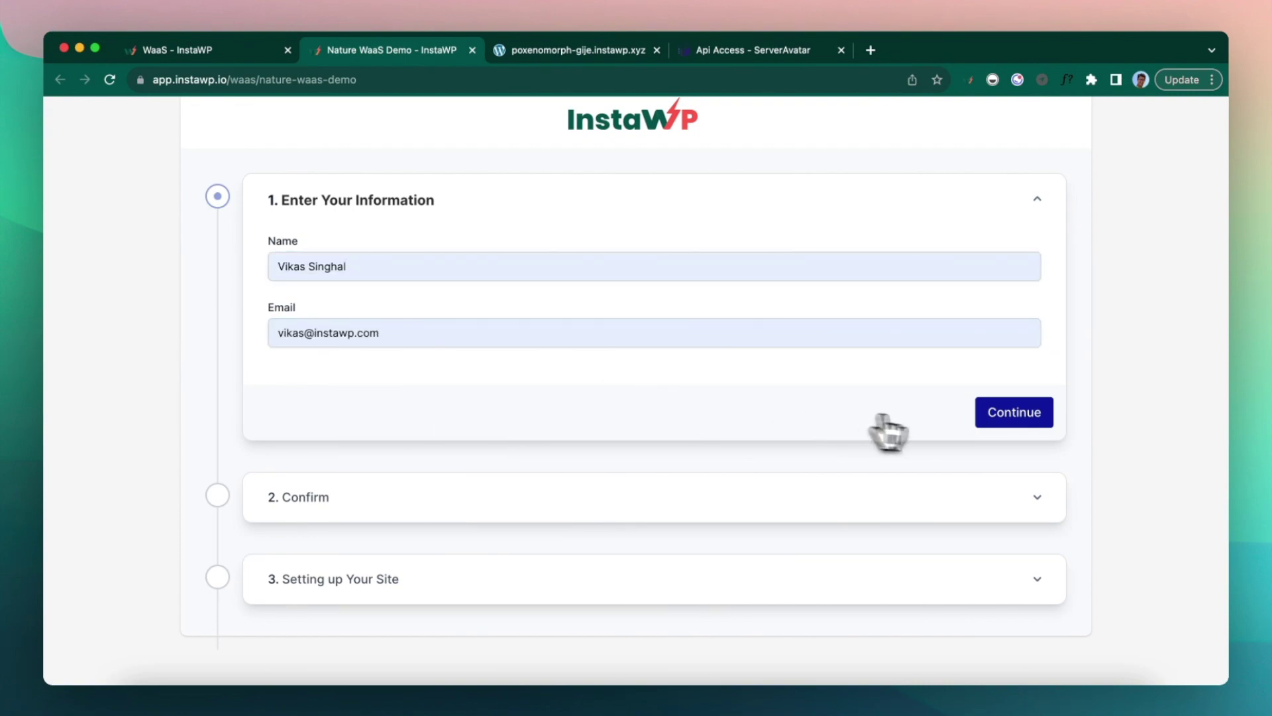
Confirm the free Personal plan order and build the site from the Nature Template
left_click(1011, 412)
scroll(683, 371, "down", 3)
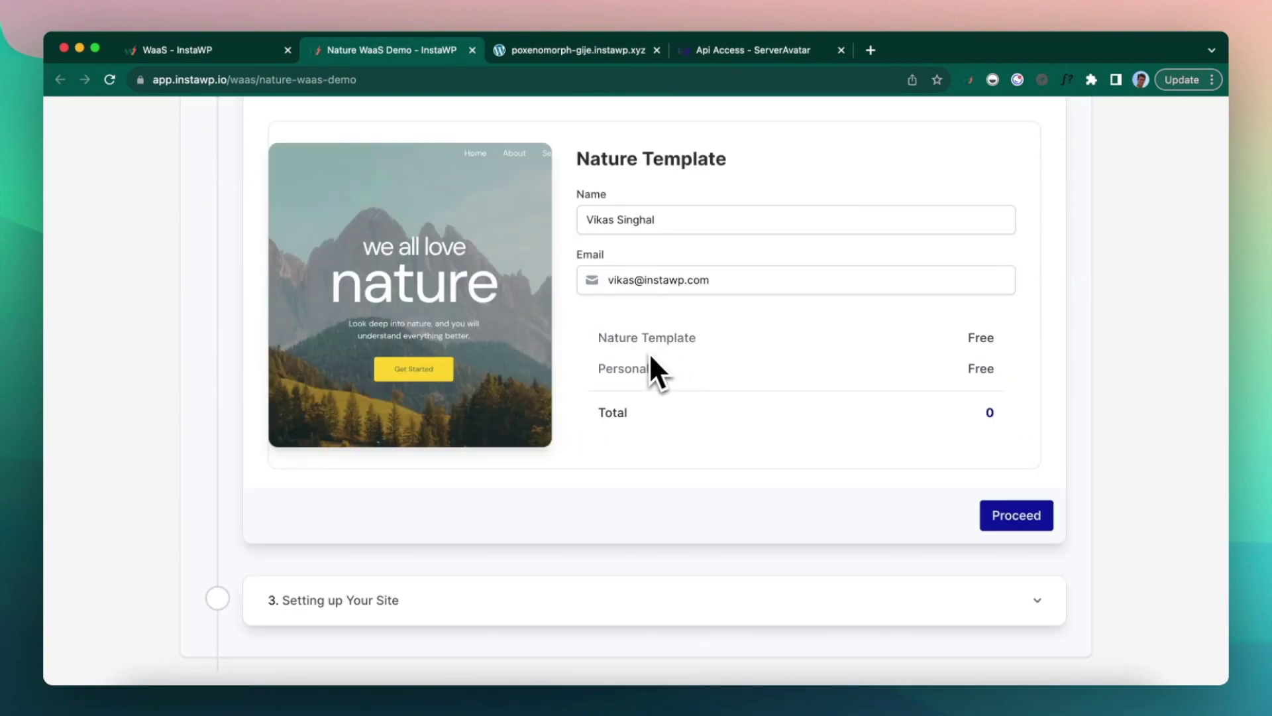
left_click(1032, 521)
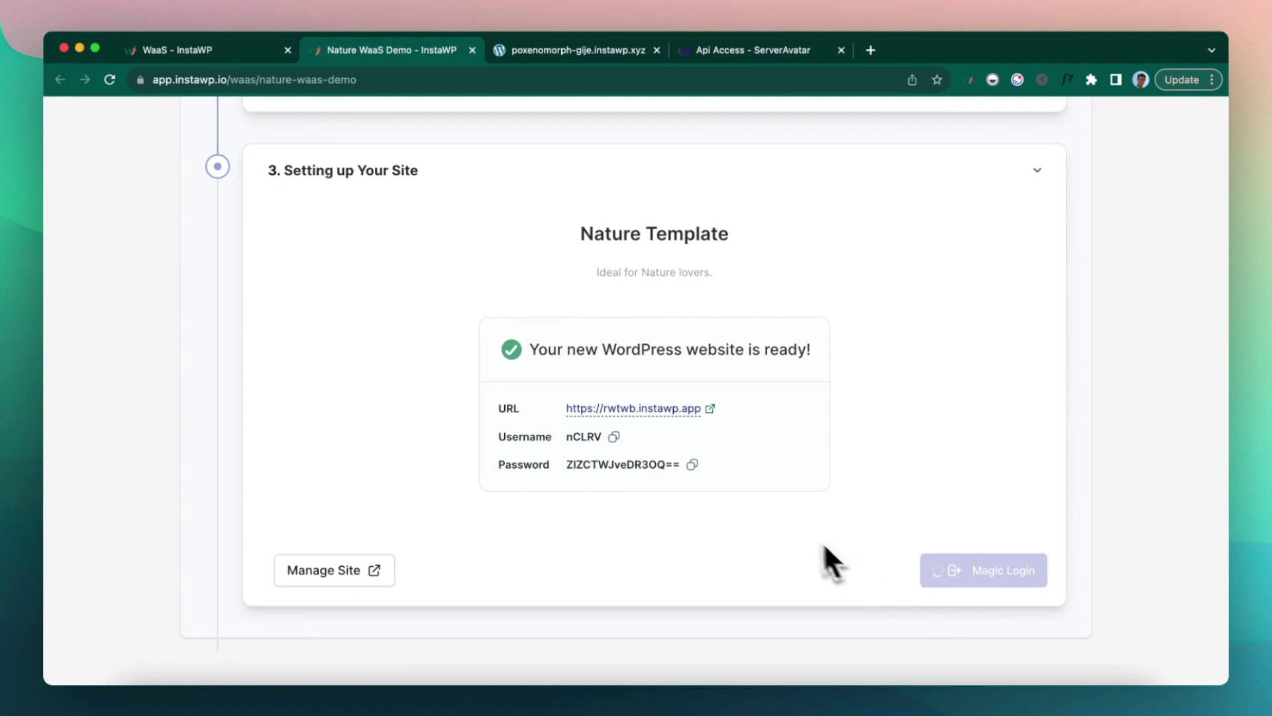
Open rwtwb.instawp.app in a new tab to show its 'we all love nature' homepage
left_click(711, 409)
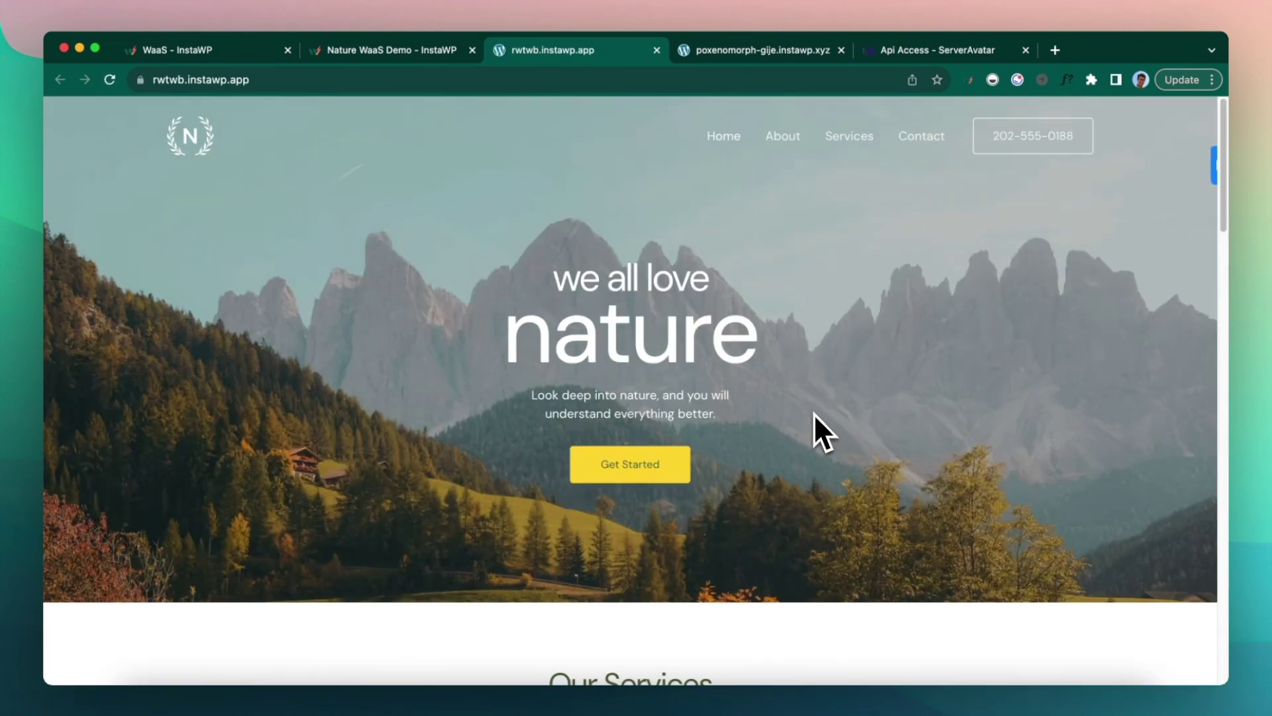
In ServerAvatar, list server sademo2's applications to find rwtwb, created 2 minutes ago
left_click(935, 50)
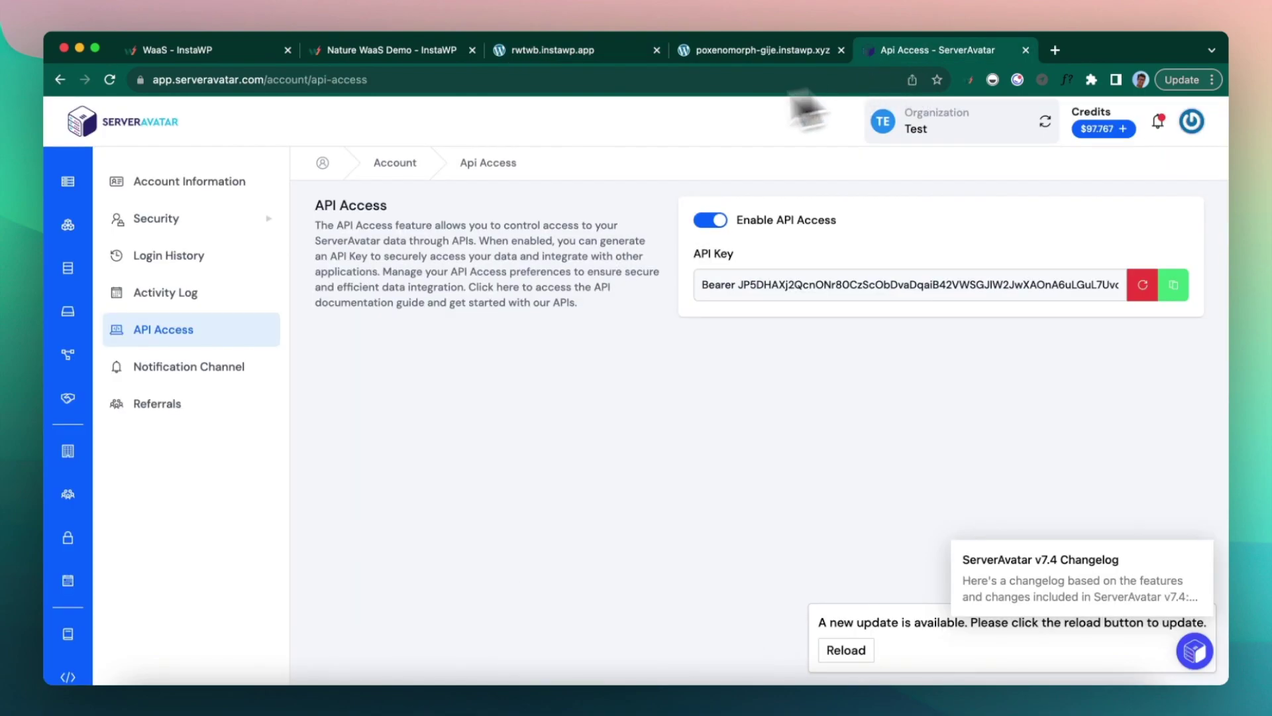
left_click(64, 176)
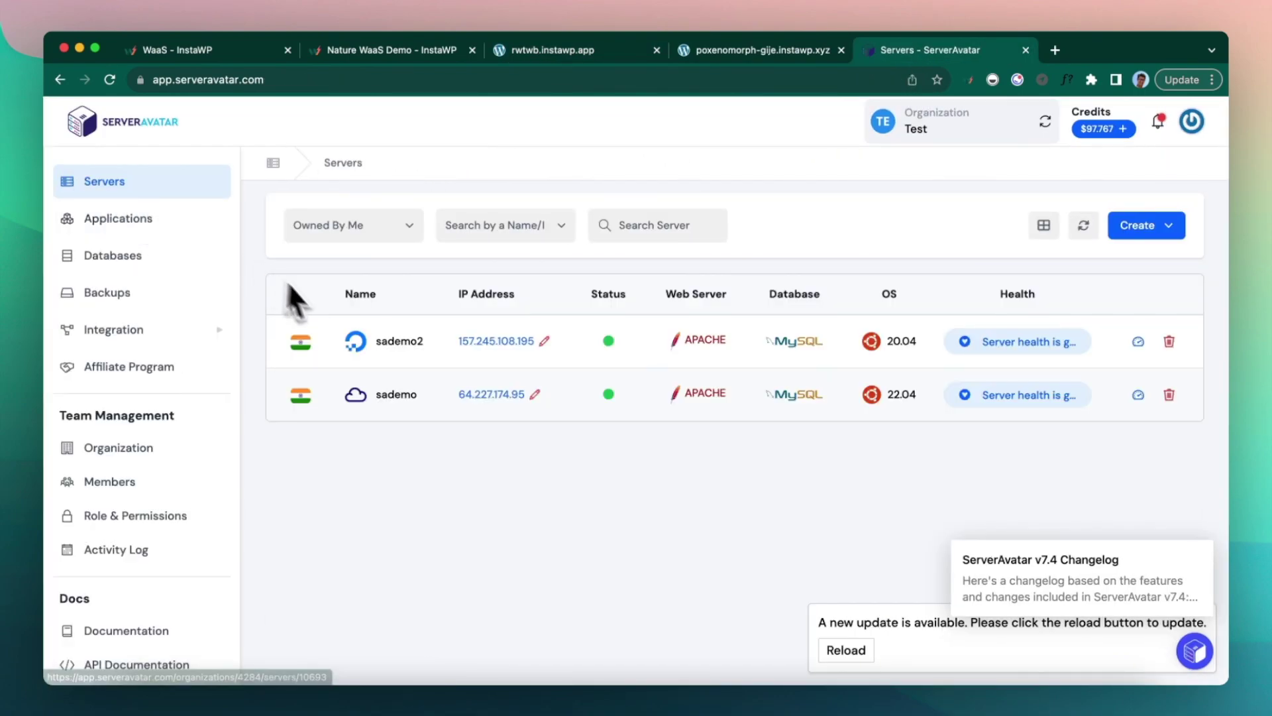
left_click(401, 342)
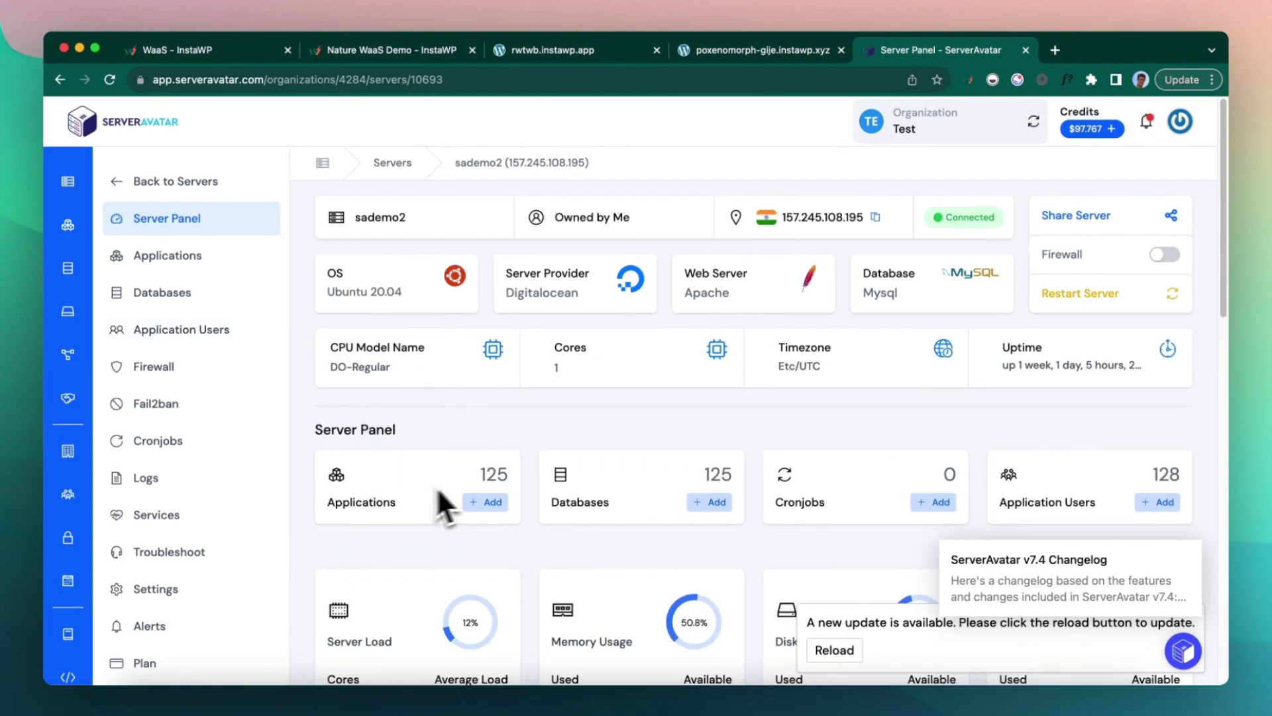
left_click_drag(487, 470, 510, 475)
left_click(241, 257)
scroll(481, 359, "down", 2)
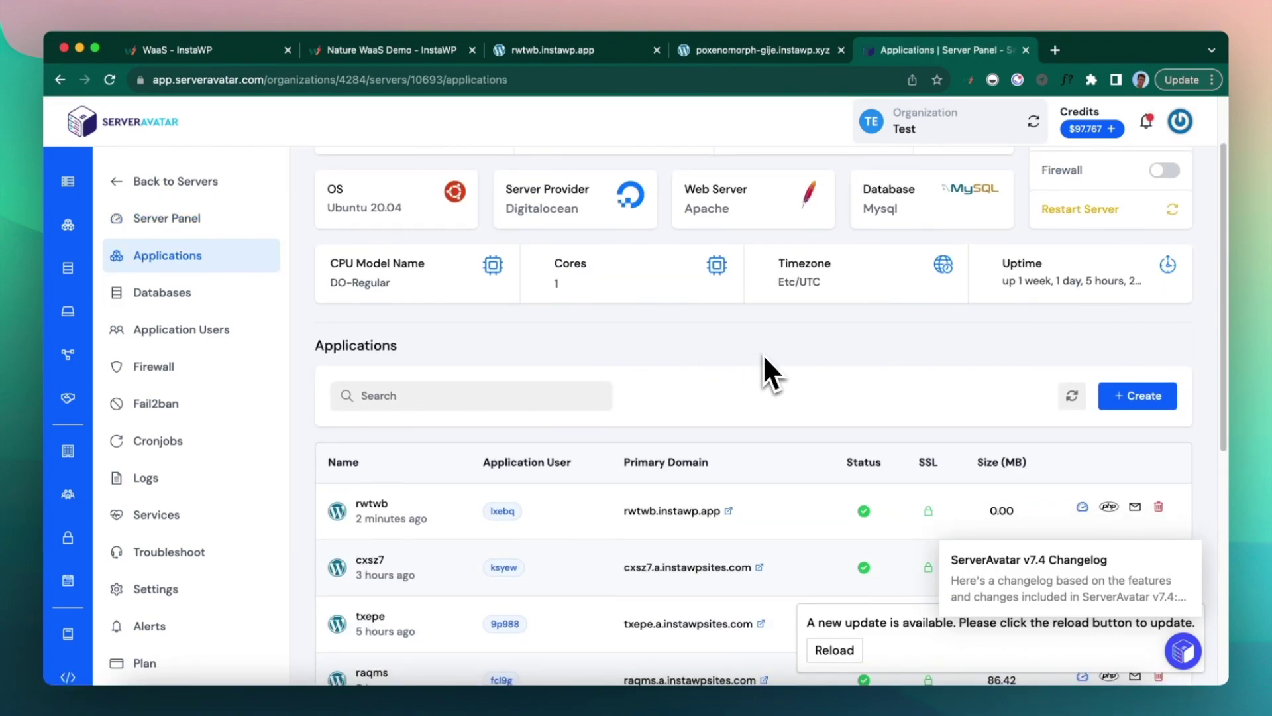
scroll(762, 352, "down", 2)
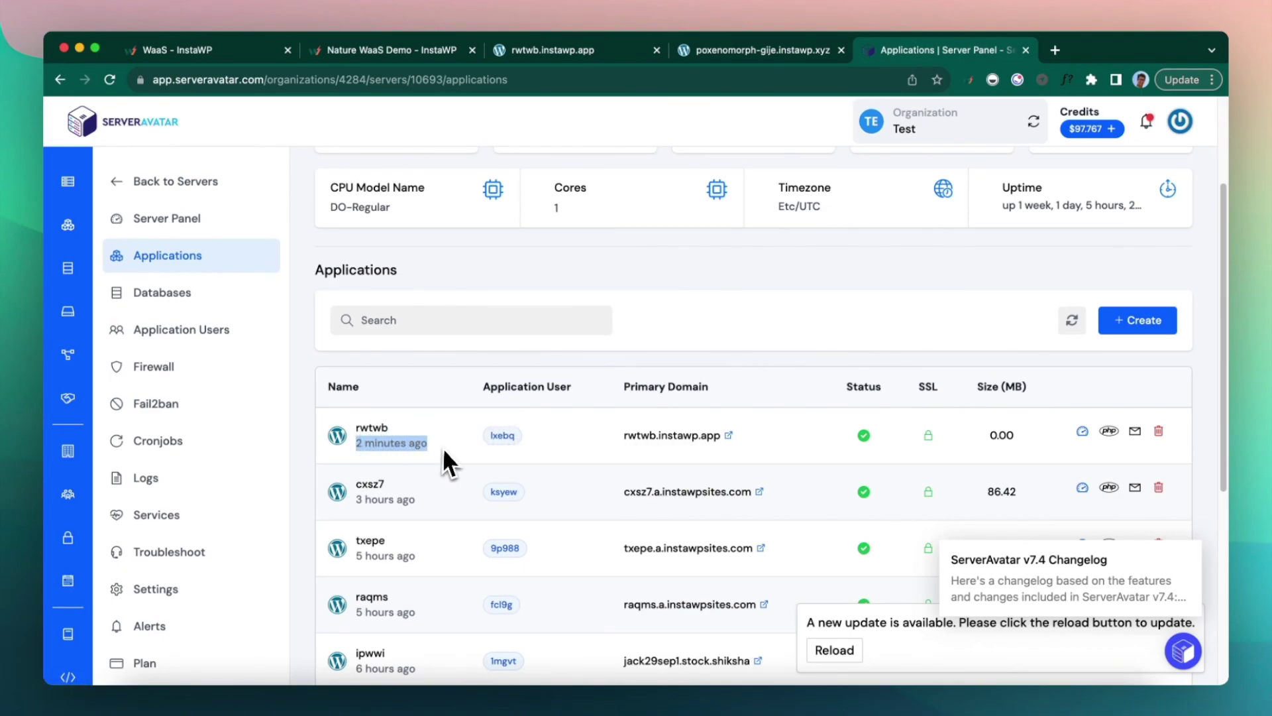
View the new nature site's About page, then enter its WordPress dashboard via Magic Login
left_click(613, 55)
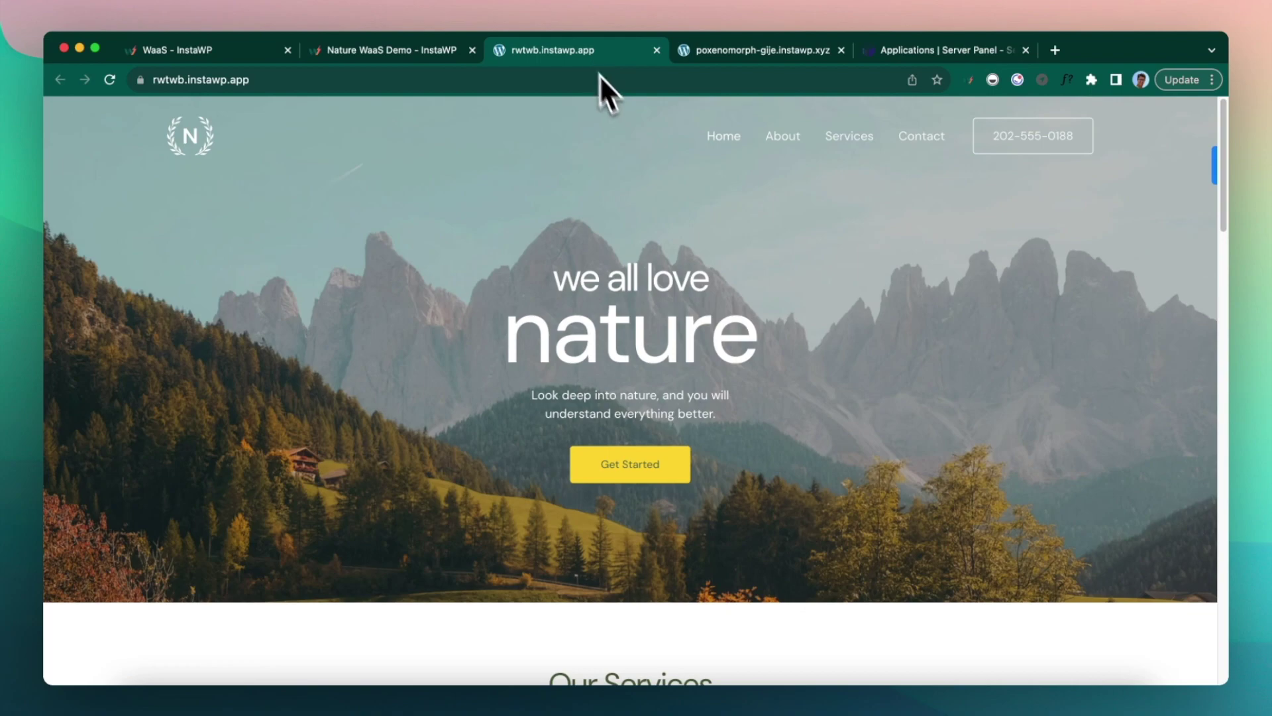
left_click(772, 138)
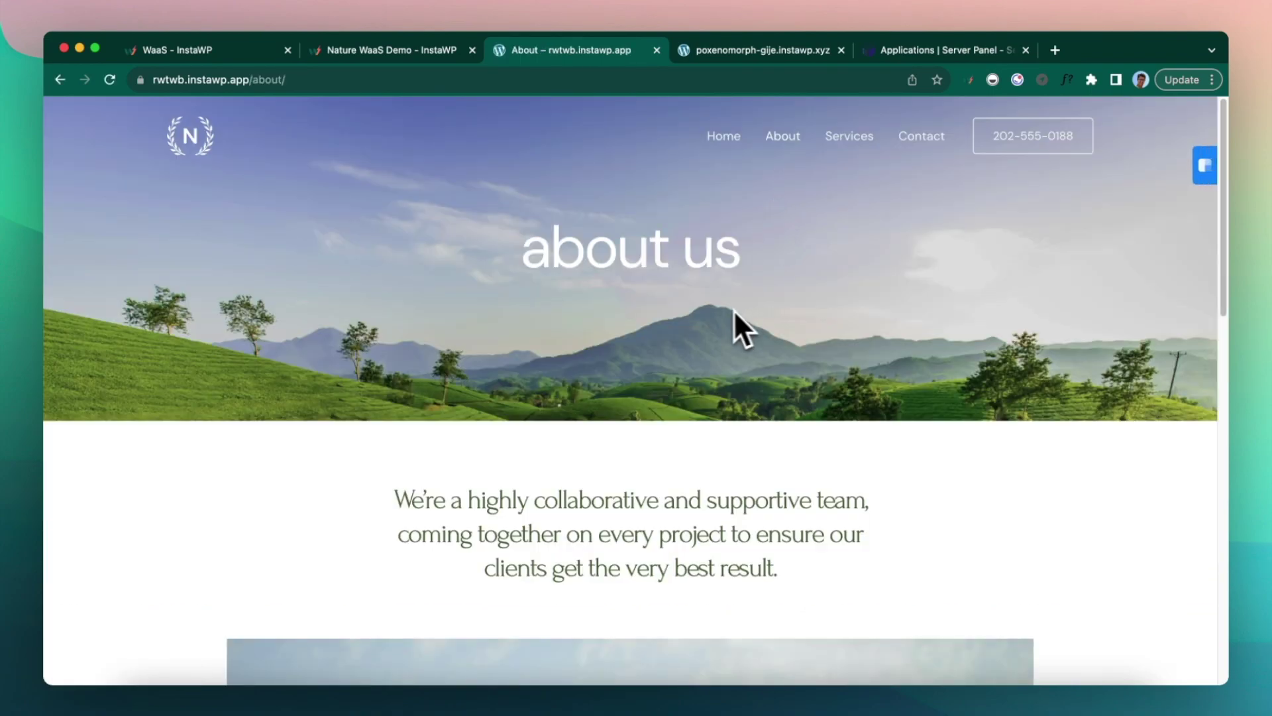
left_click(416, 52)
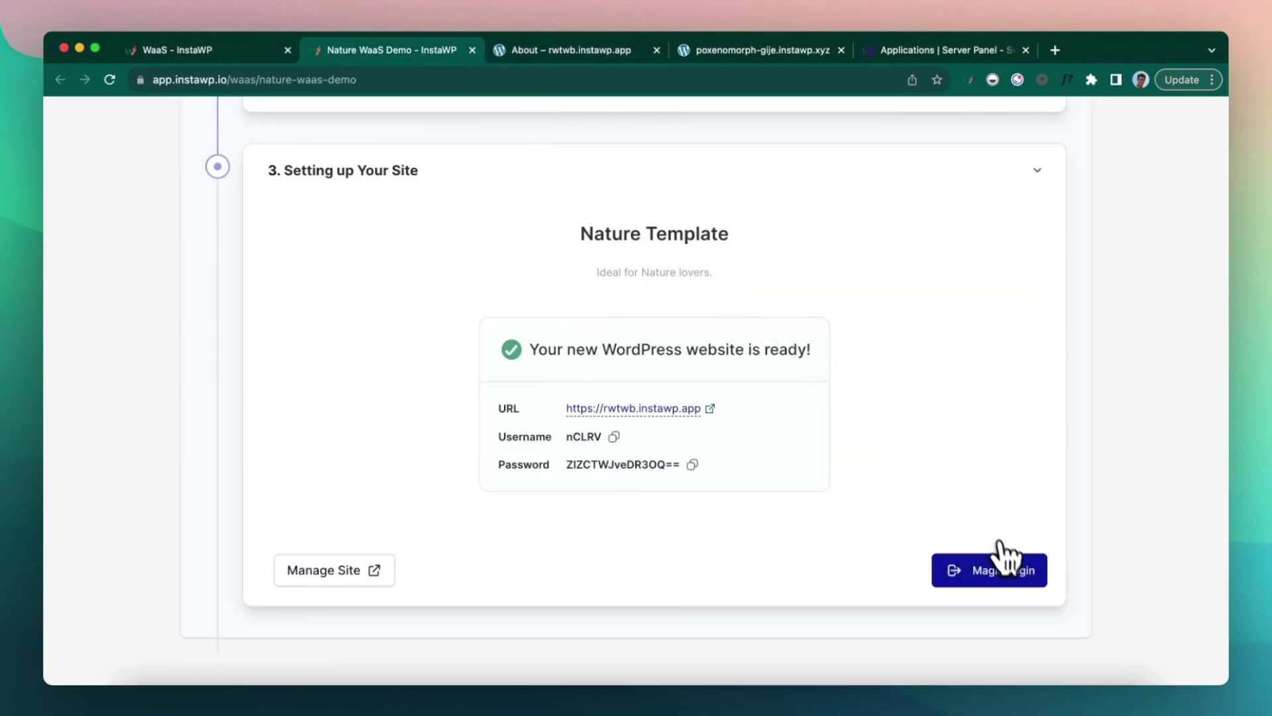
left_click(1004, 572)
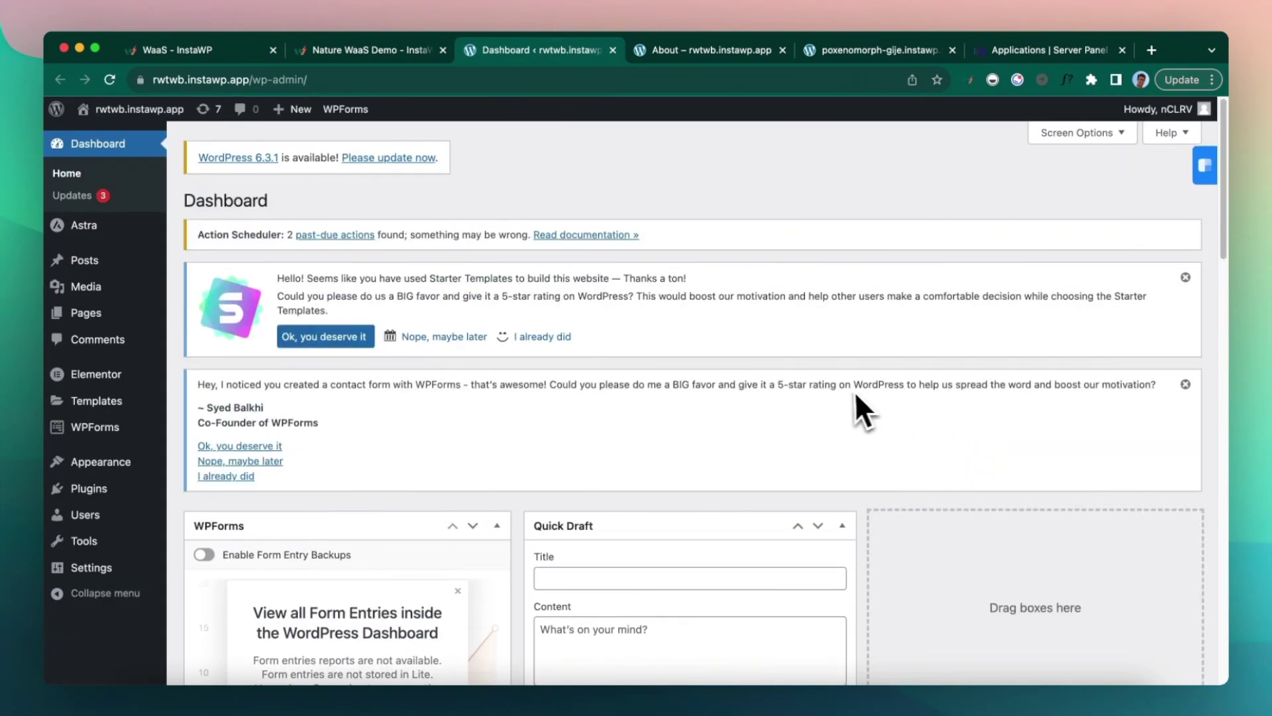
Close the WordPress Dashboard tab to return to the $0 Payment Success page for rwtwb.instawp.app
scroll(836, 391, "down", 10)
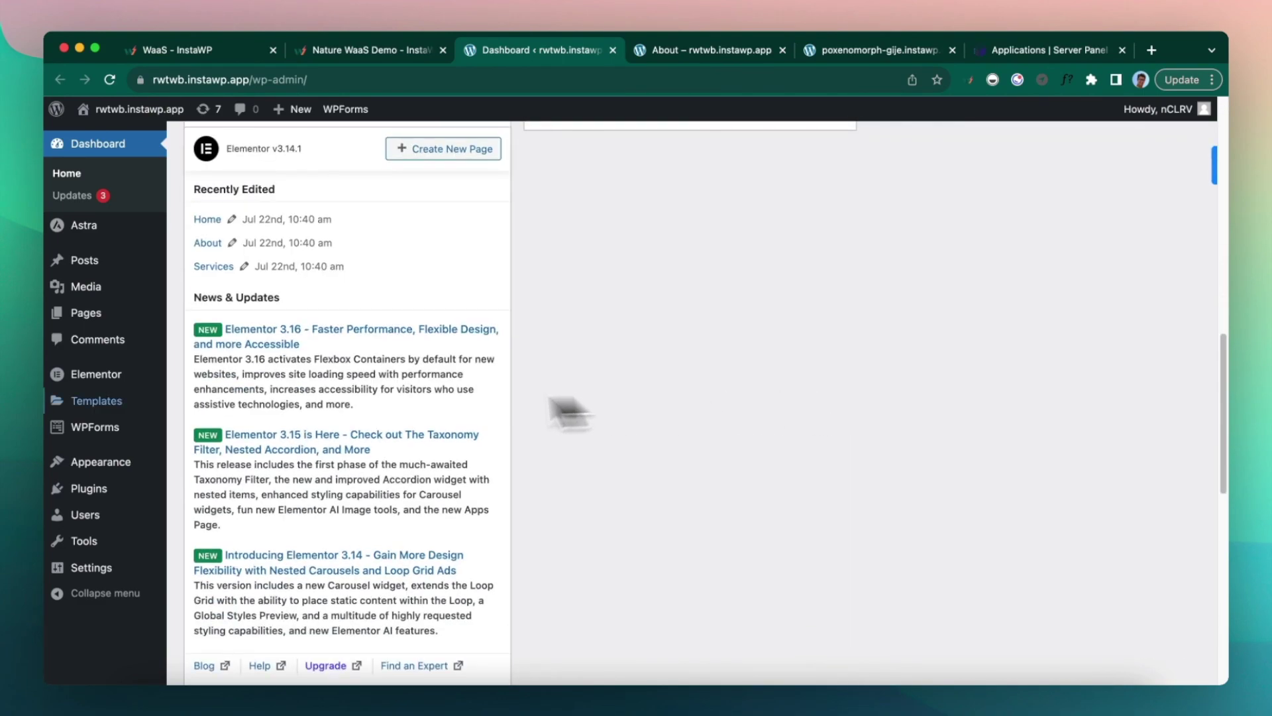
key("super+w")
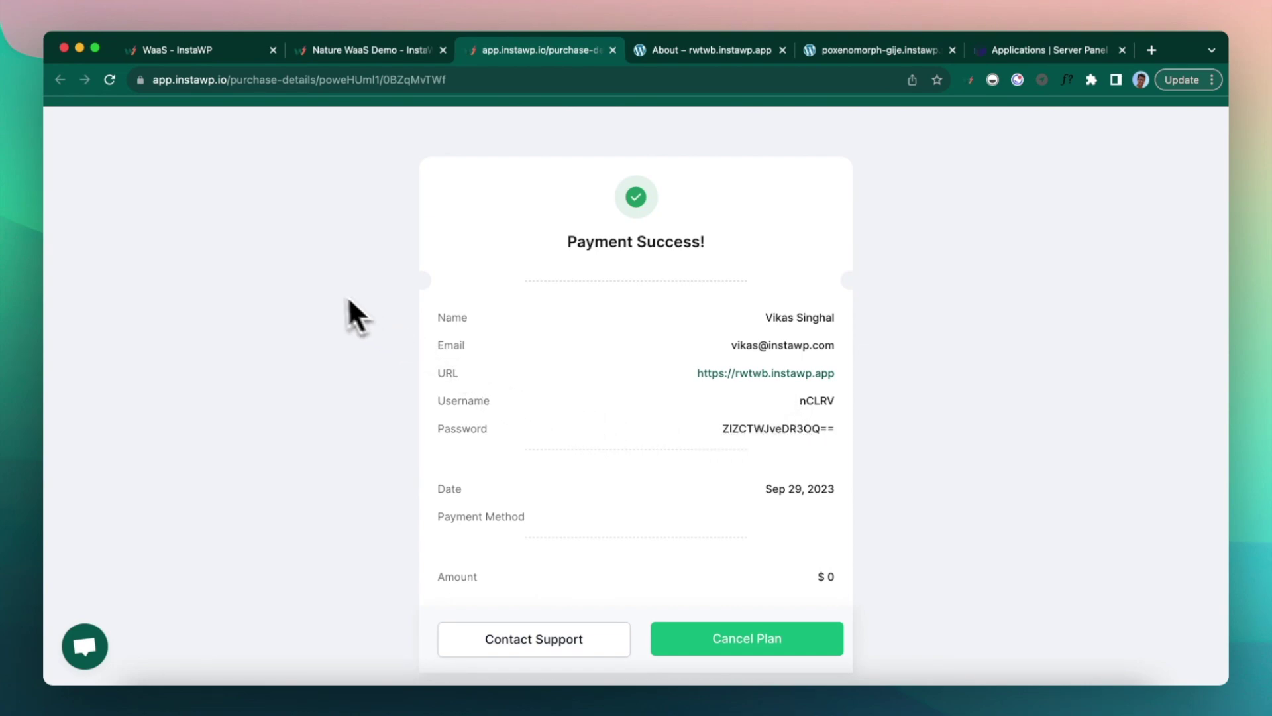
Review Nature WaaS Demo stats: rwtwb.instawp.app completed on Personal plan, plan and template price 0
left_click(217, 49)
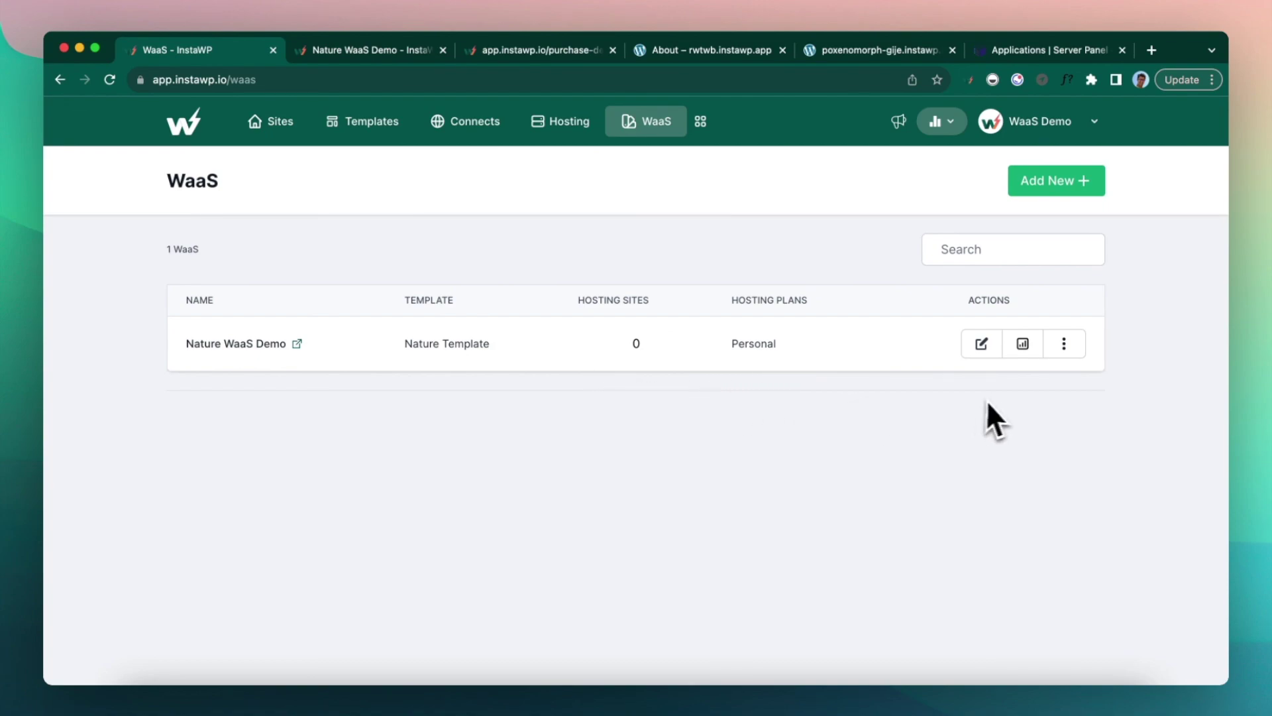
left_click(1022, 343)
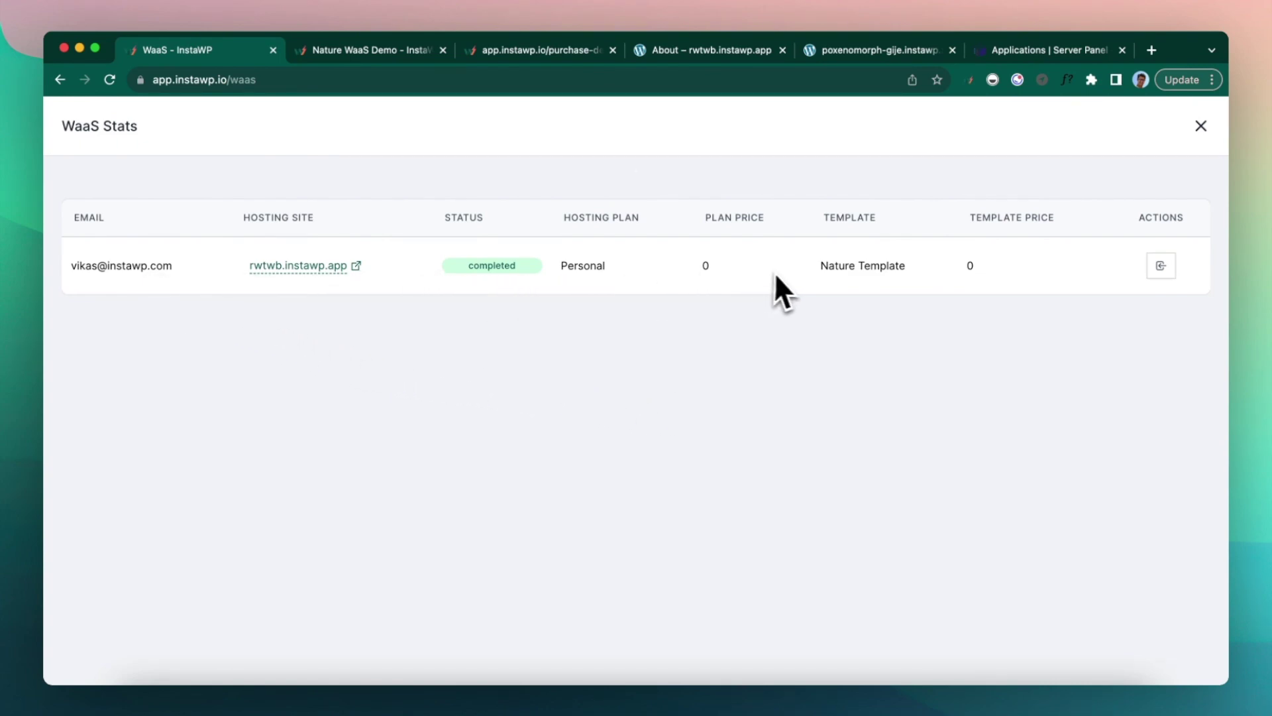
left_click_drag(706, 218, 767, 224)
left_click_drag(977, 218, 1050, 224)
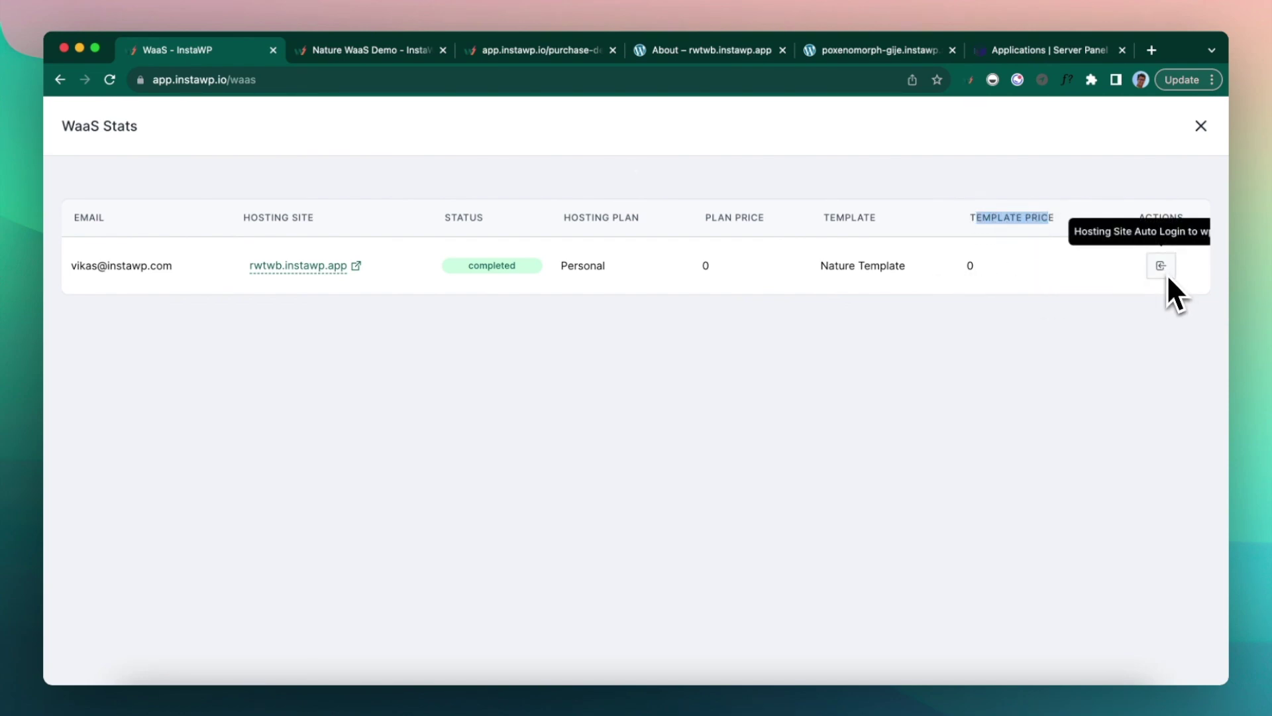
left_click(1200, 129)
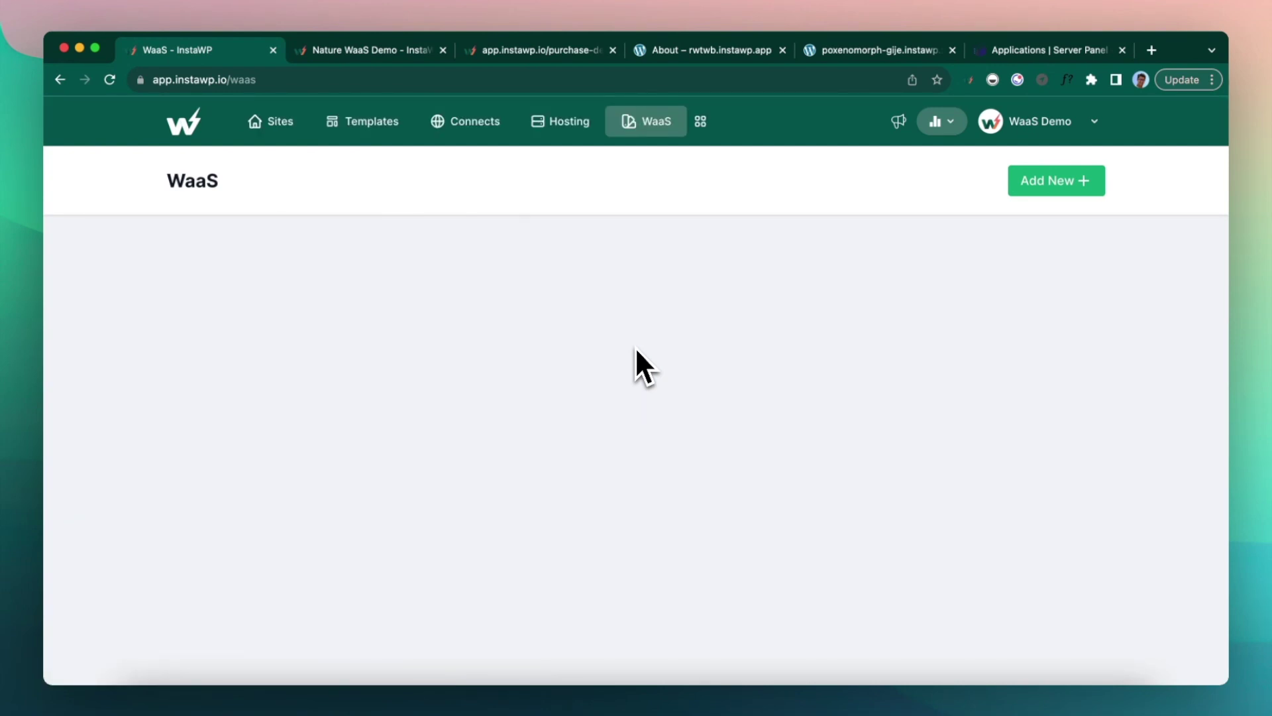
Note the 1 hosting site count and open the WaaS Demo account settings menu
double_click(633, 346)
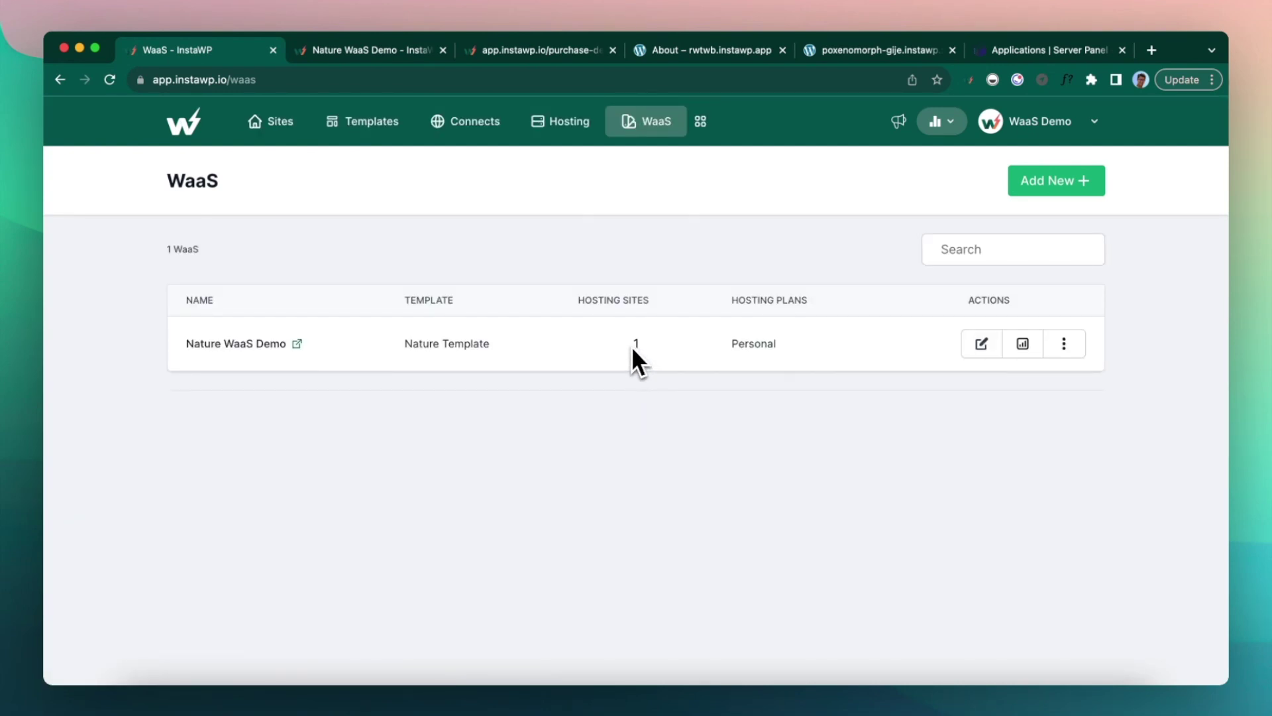
left_click(687, 391)
left_click(1067, 123)
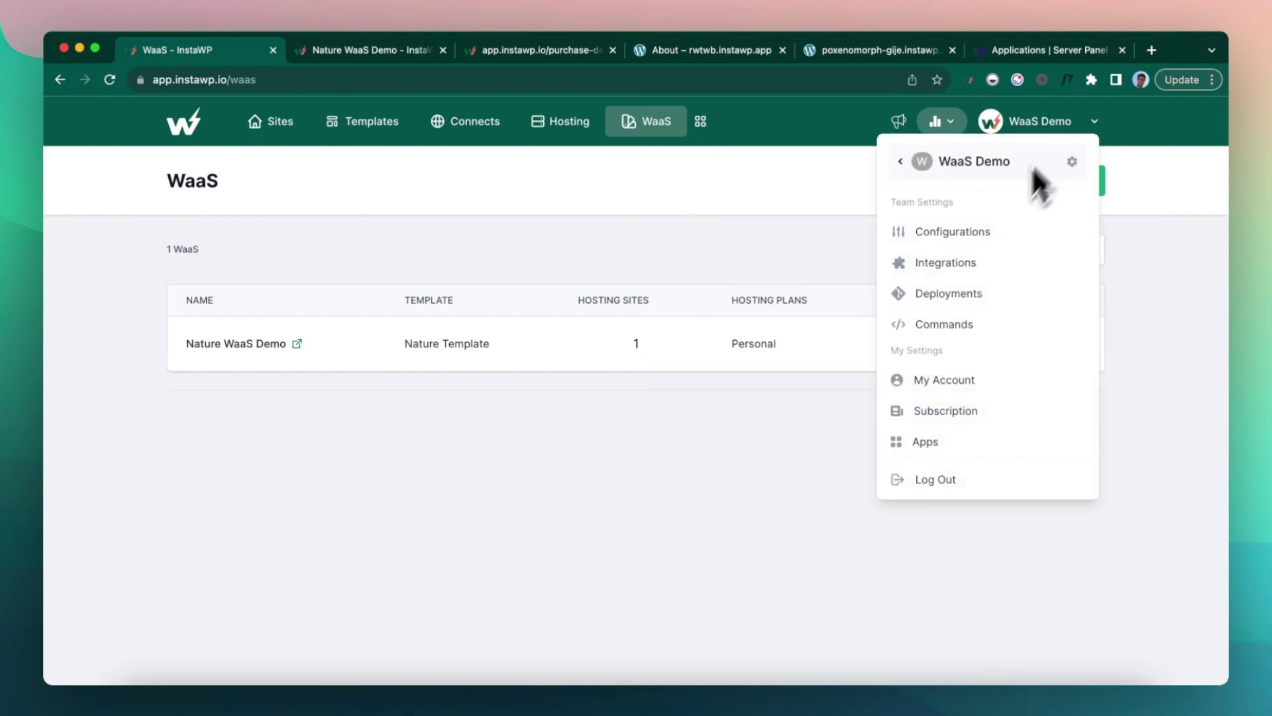
Check WaaS Subscription billing showing Nature WaaS Demo at $0.03 usage, then open a new tab
left_click(948, 410)
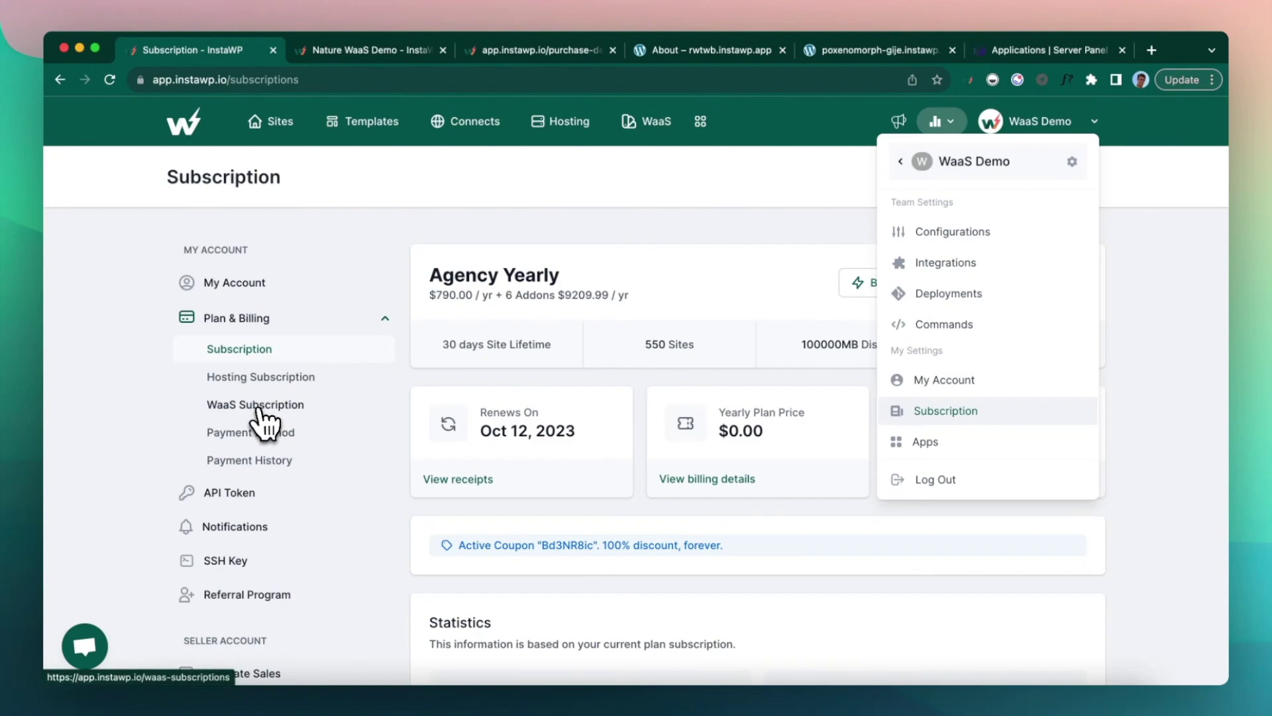
left_click(264, 424)
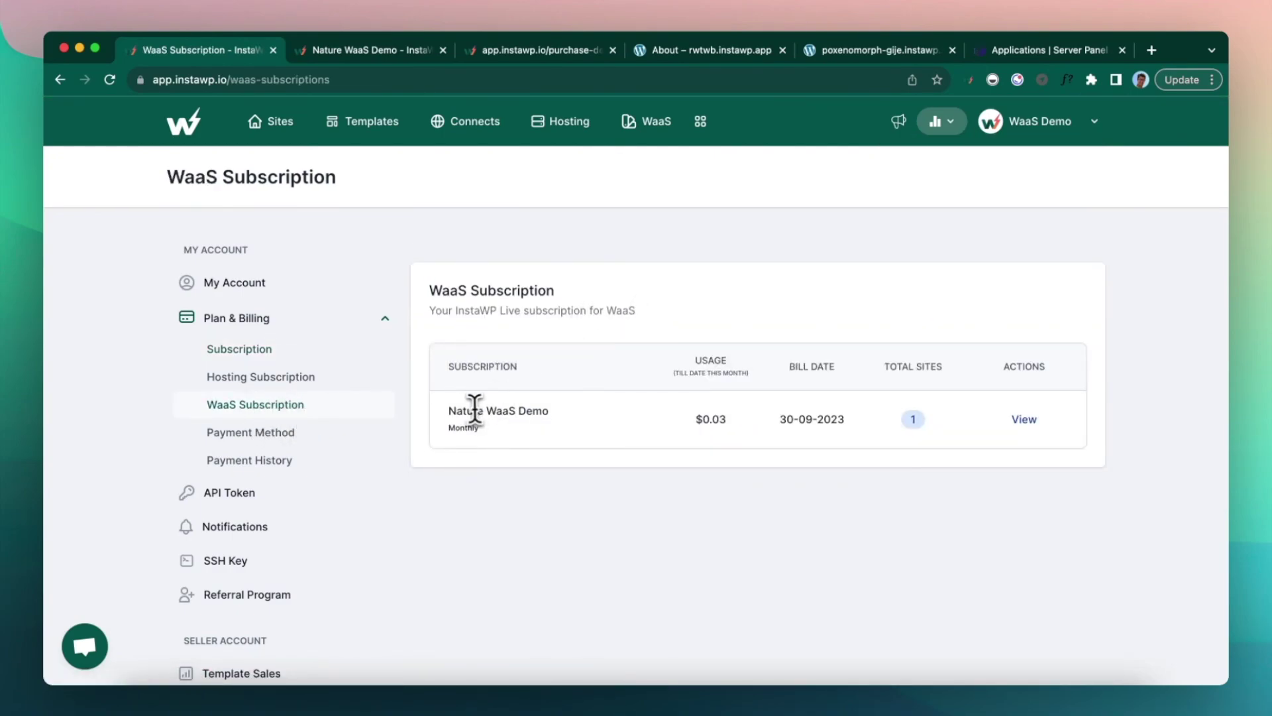
left_click_drag(462, 411, 570, 412)
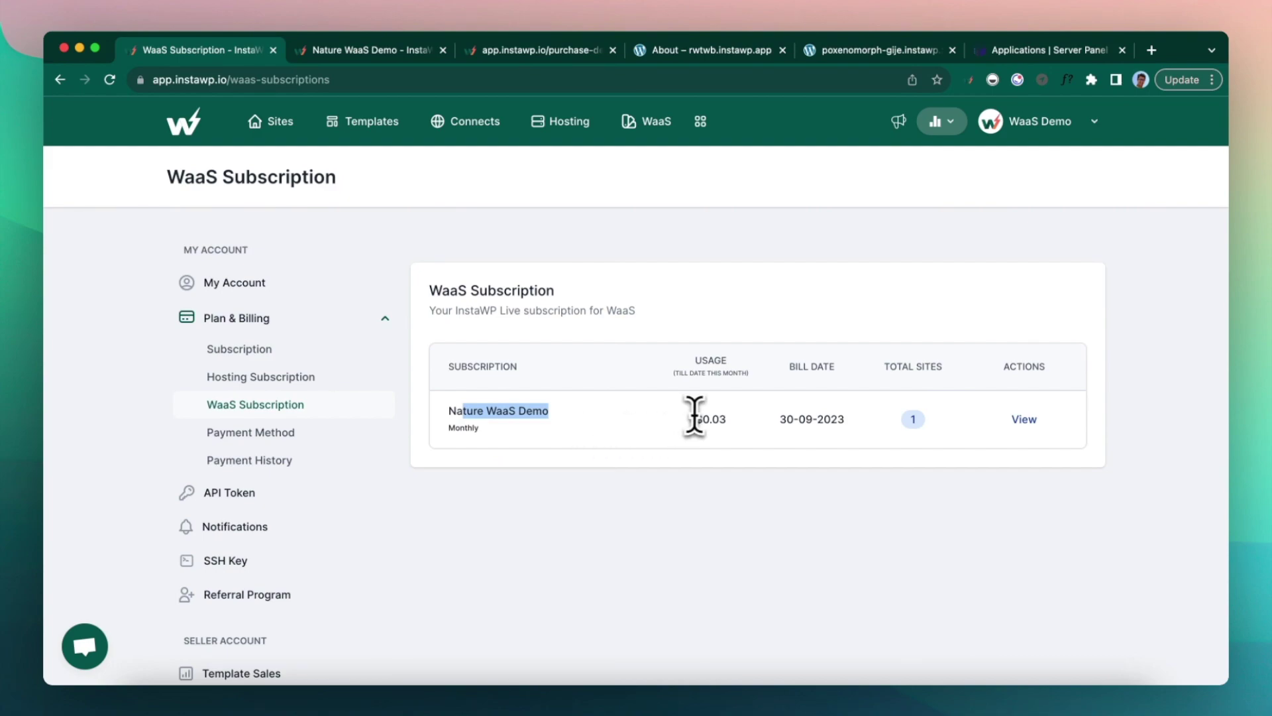
left_click_drag(702, 419, 725, 420)
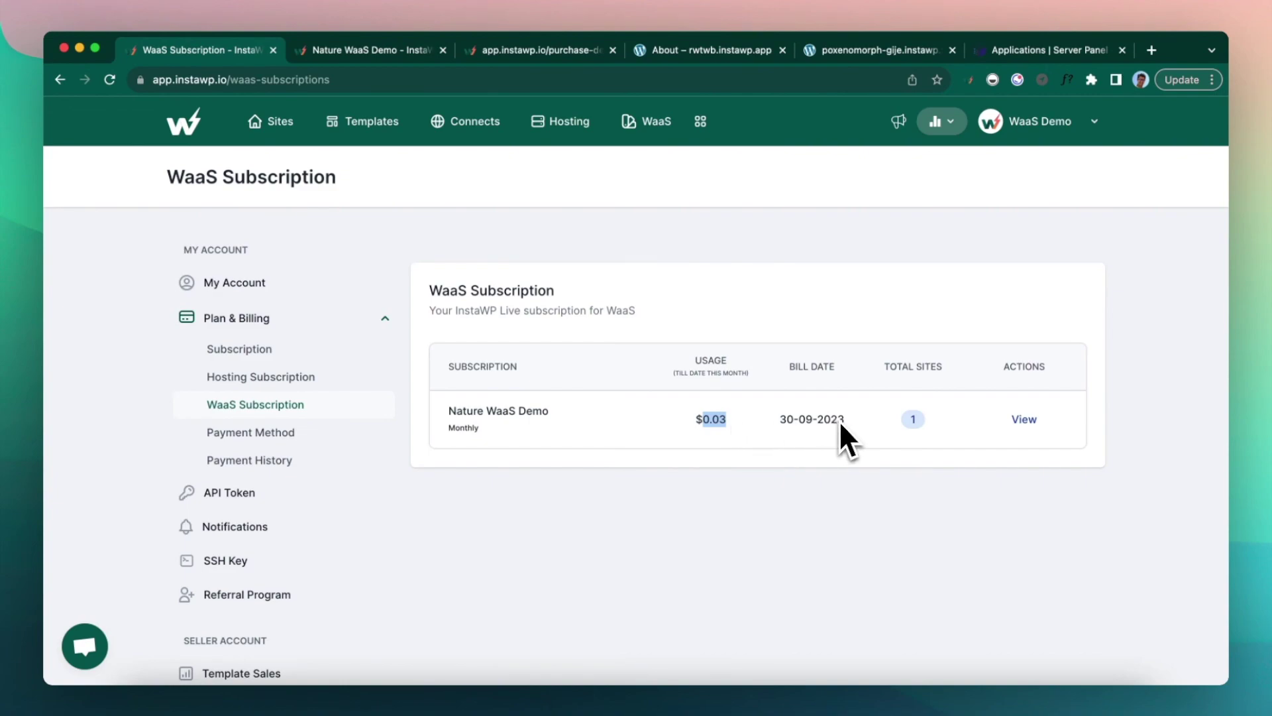
left_click(942, 428)
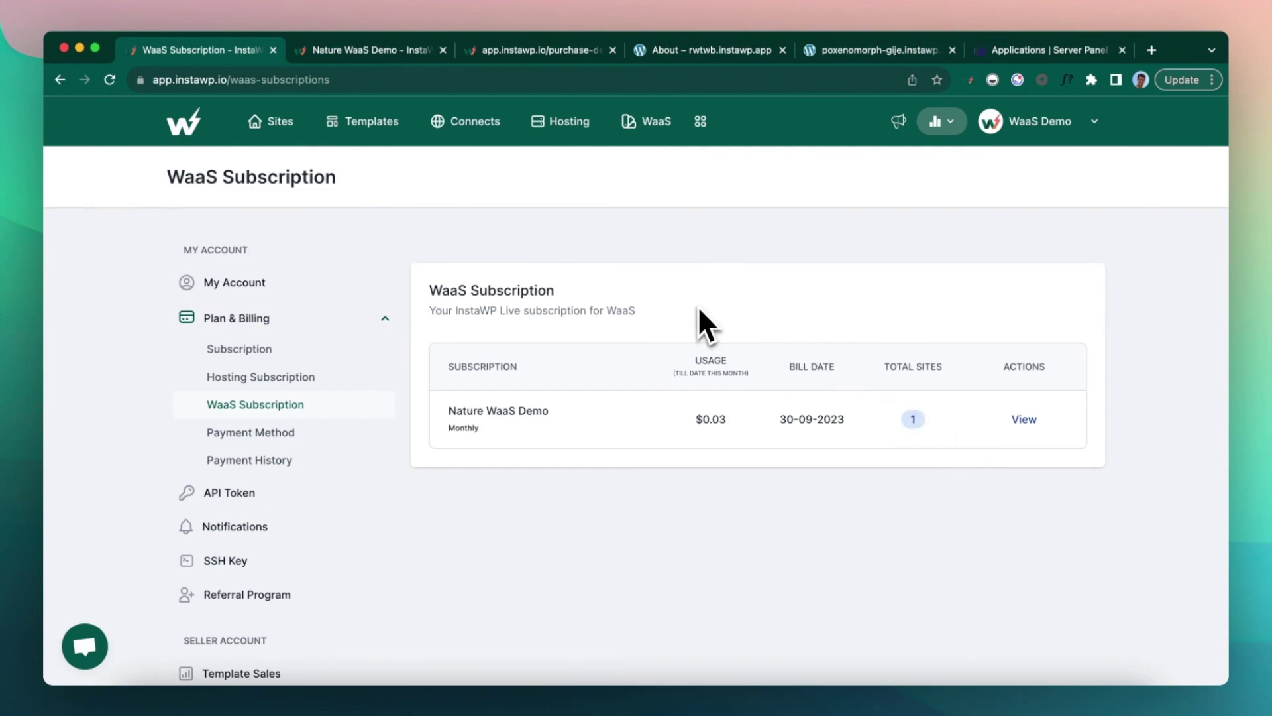
key("super+t")
Load docs.instawp.com and open the WaaS Pricing article from the WaaS category
type("docs")
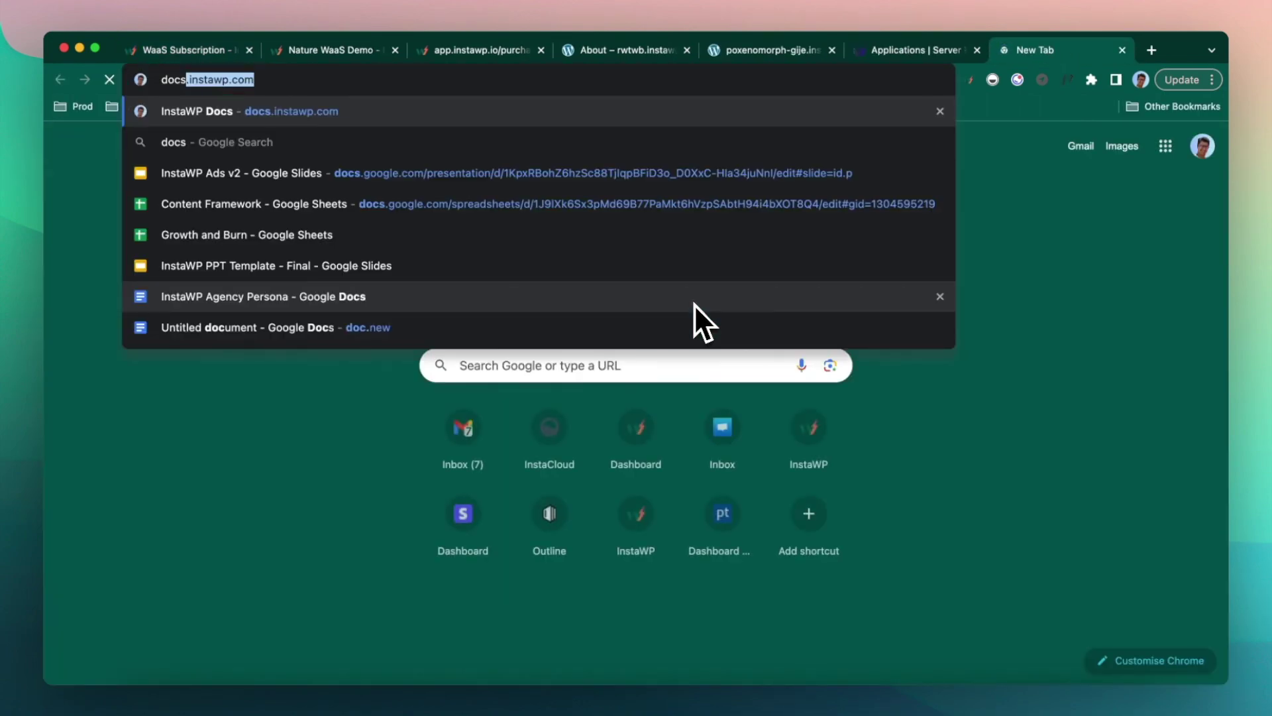
key("Return")
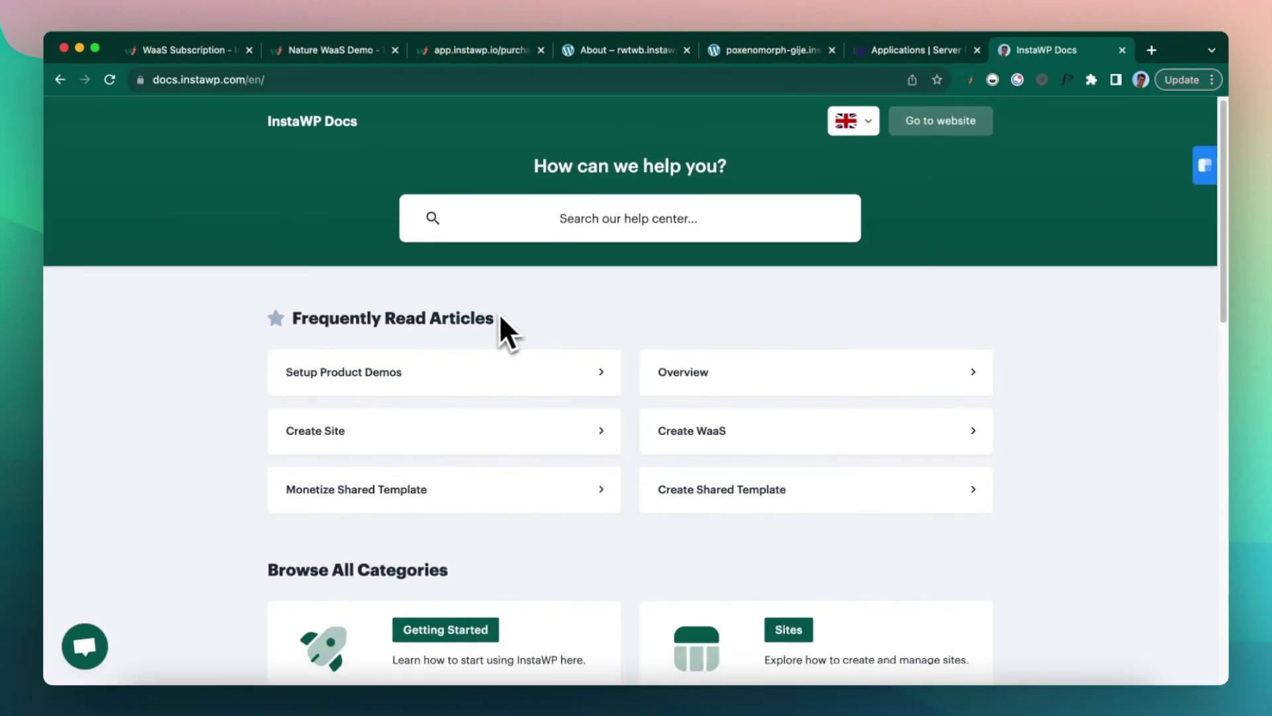
scroll(493, 318, "down", 3)
scroll(615, 324, "down", 10)
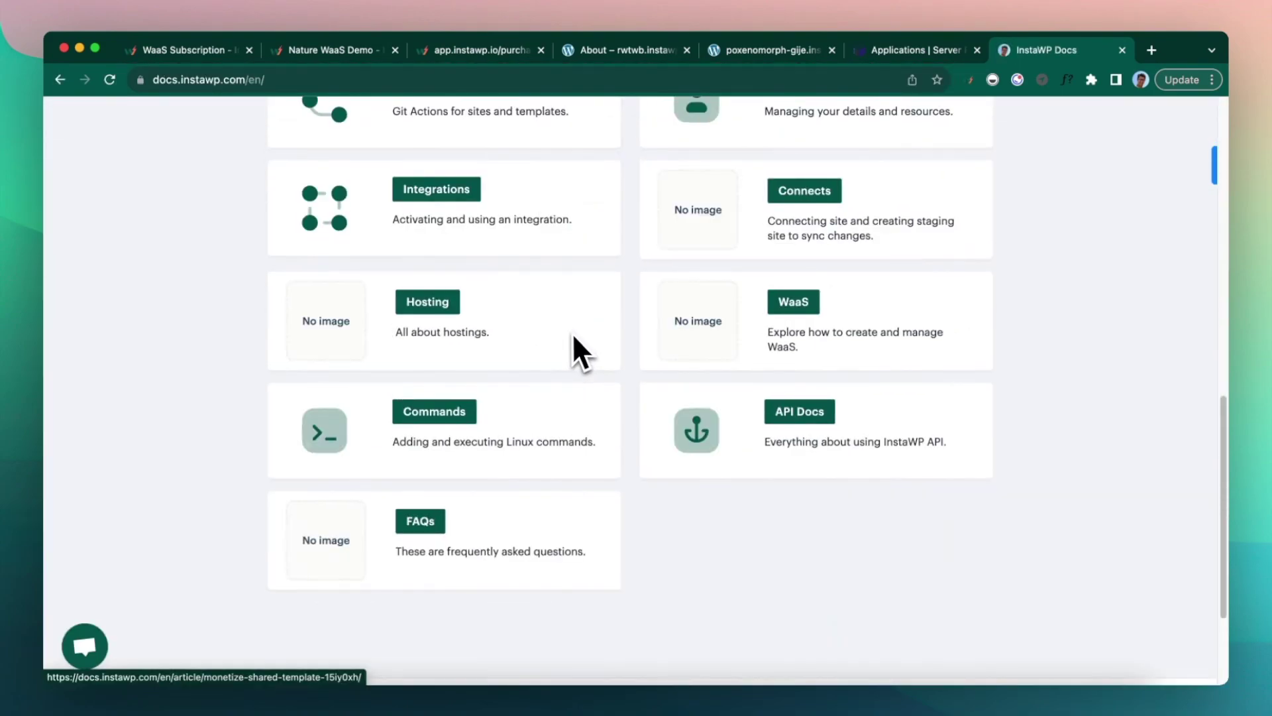
left_click(787, 313)
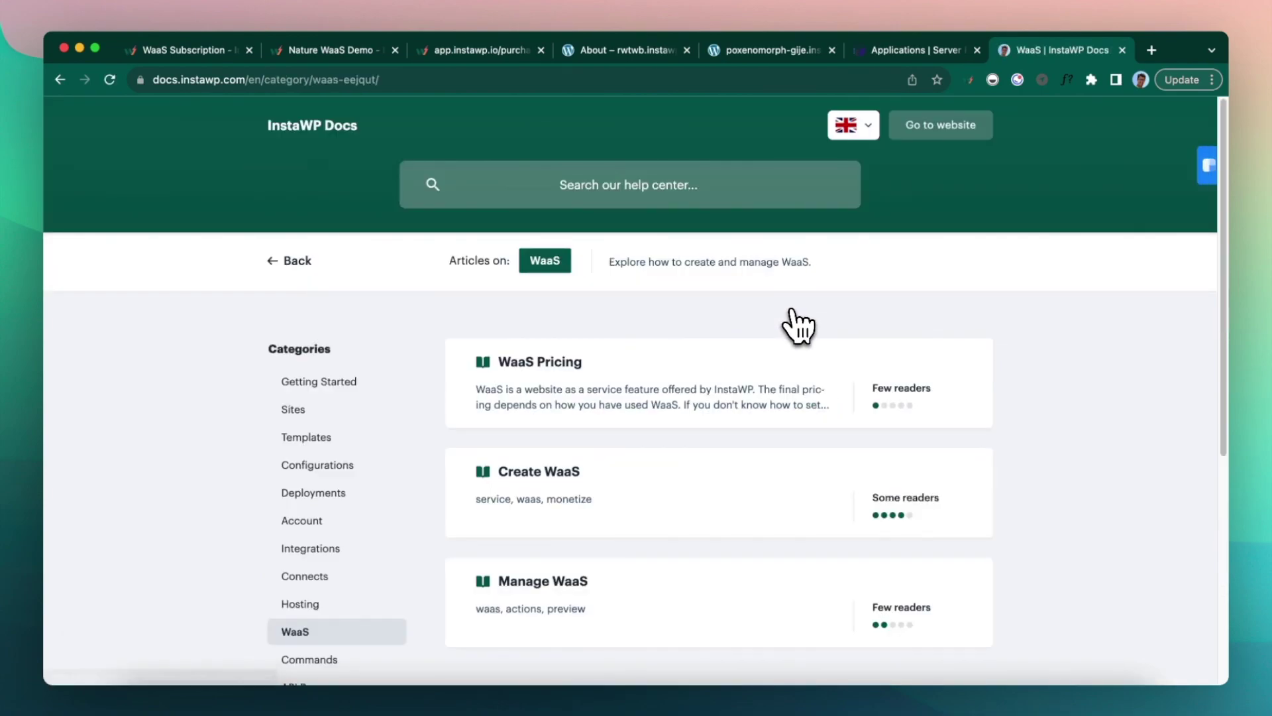
left_click(563, 397)
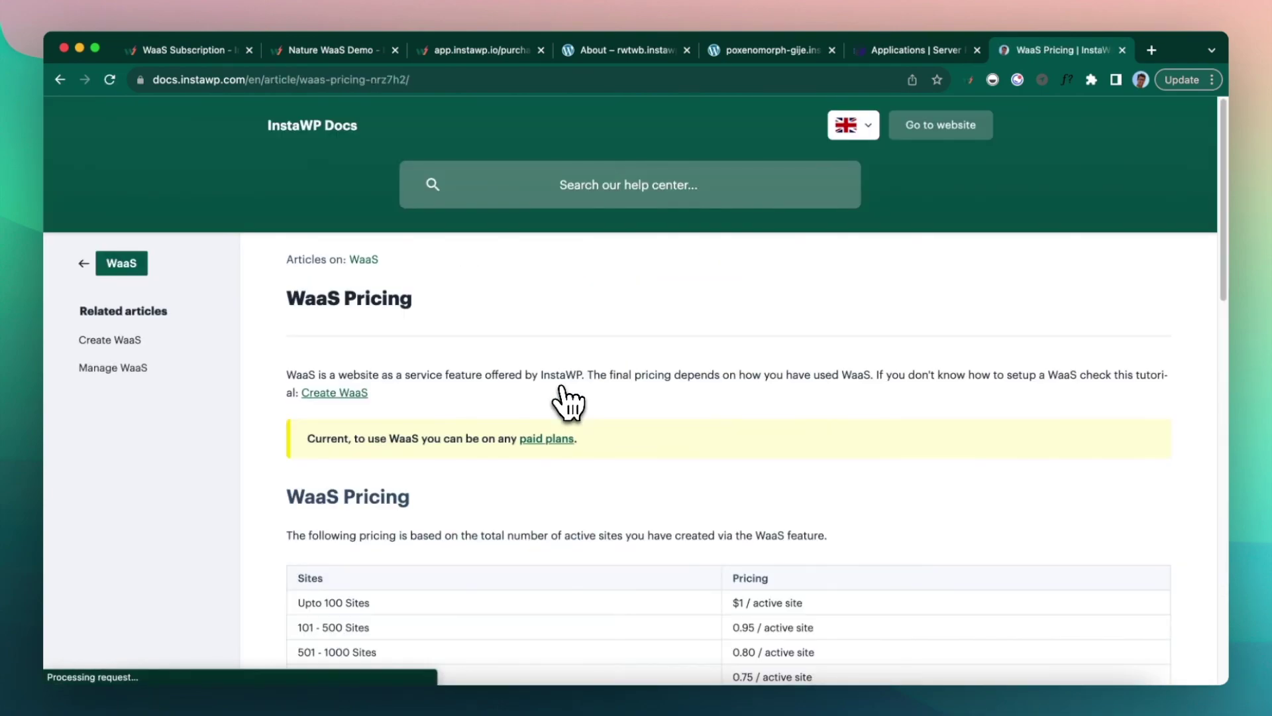
Review WaaS pricing: $1 per active site up to 100 sites, plus wp.cloud hosting costs
scroll(447, 307, "down", 5)
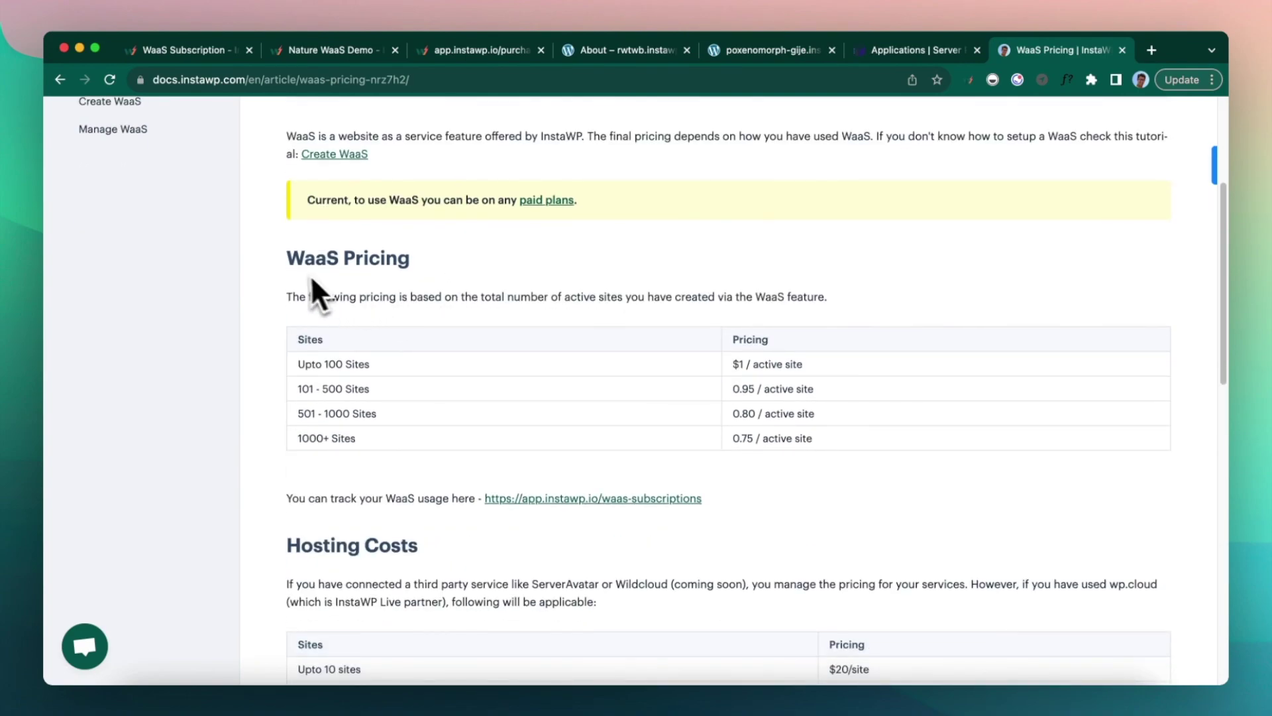
left_click_drag(287, 259, 435, 261)
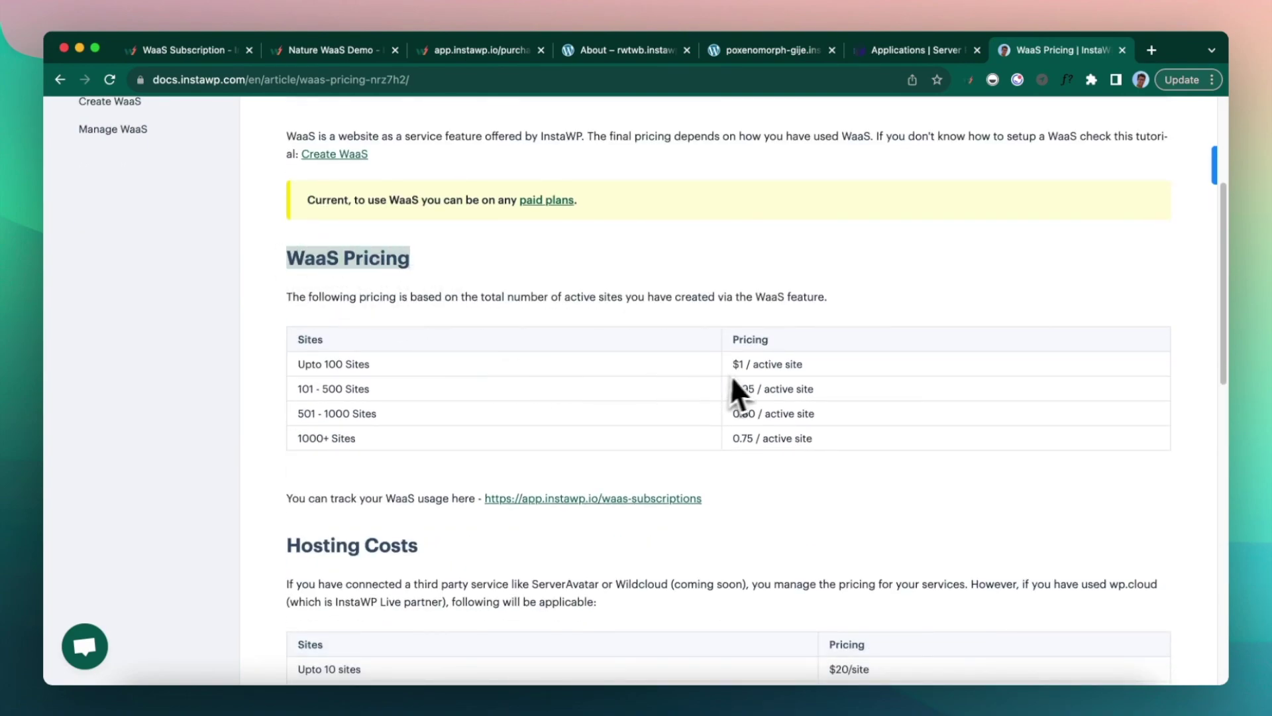
left_click_drag(752, 364, 825, 368)
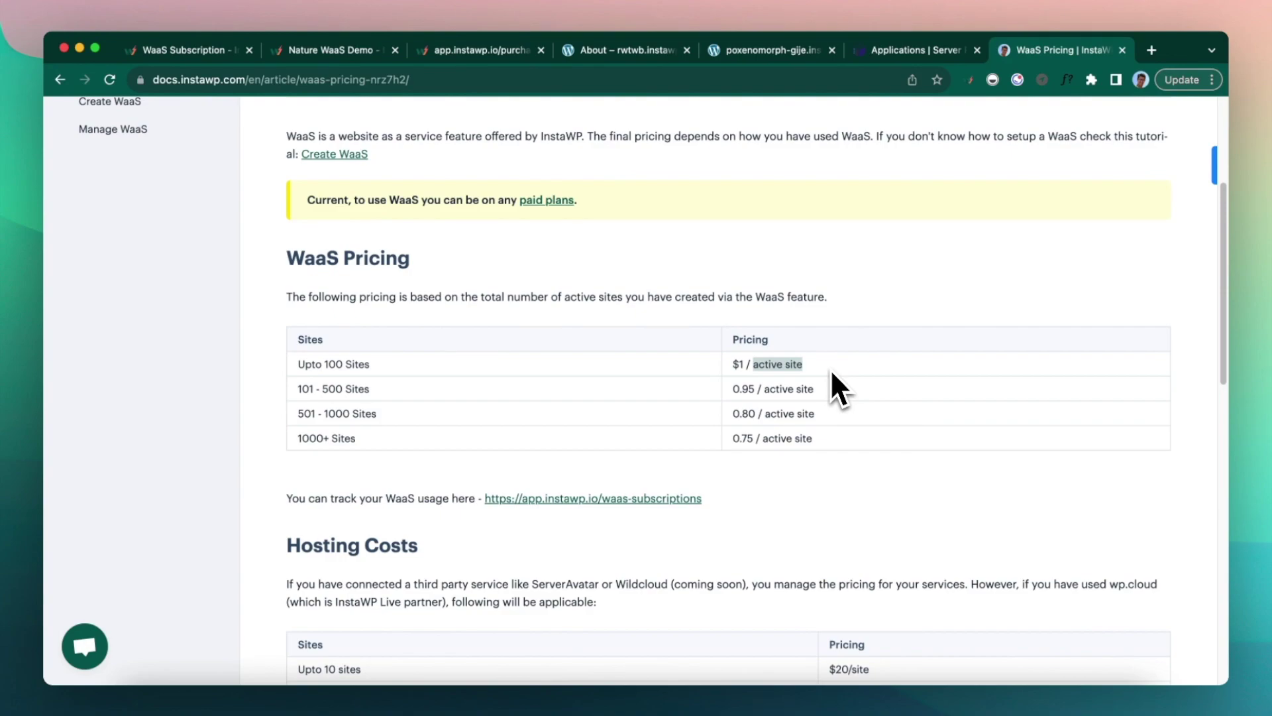
left_click(597, 388)
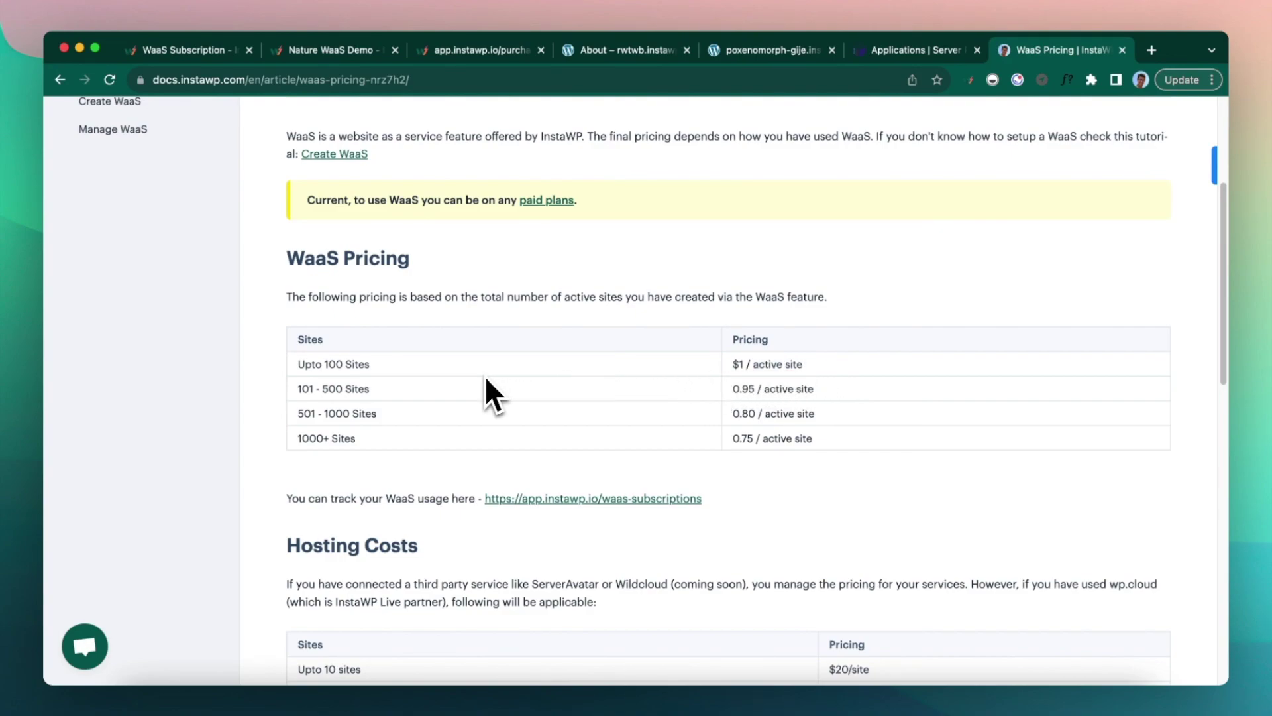
left_click_drag(298, 364, 369, 367)
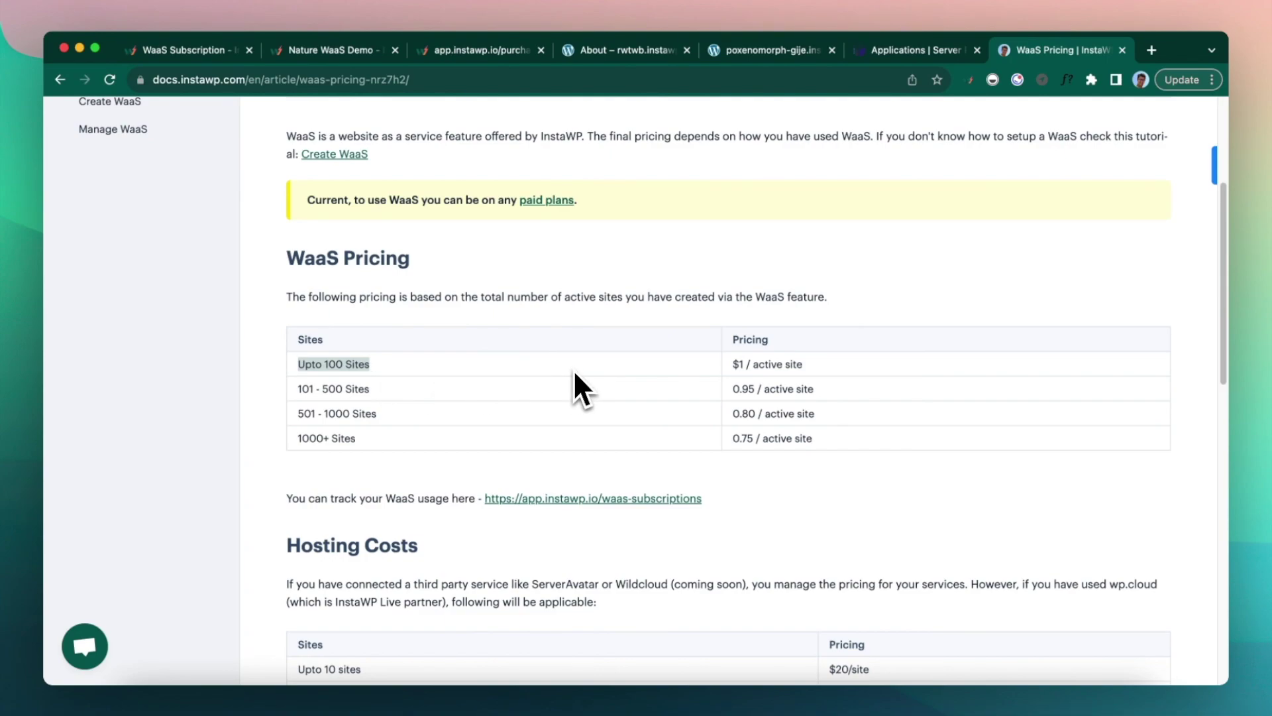
scroll(491, 391, "down", 3)
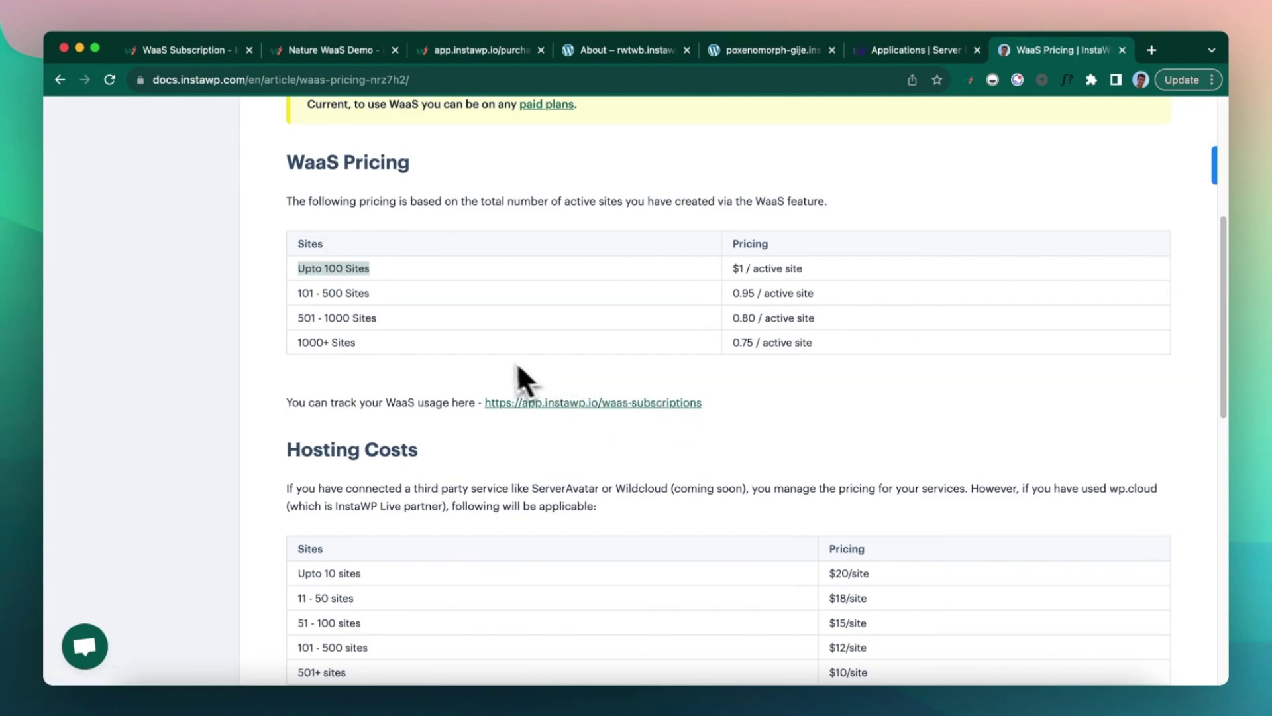
left_click(465, 359)
scroll(460, 360, "down", 3)
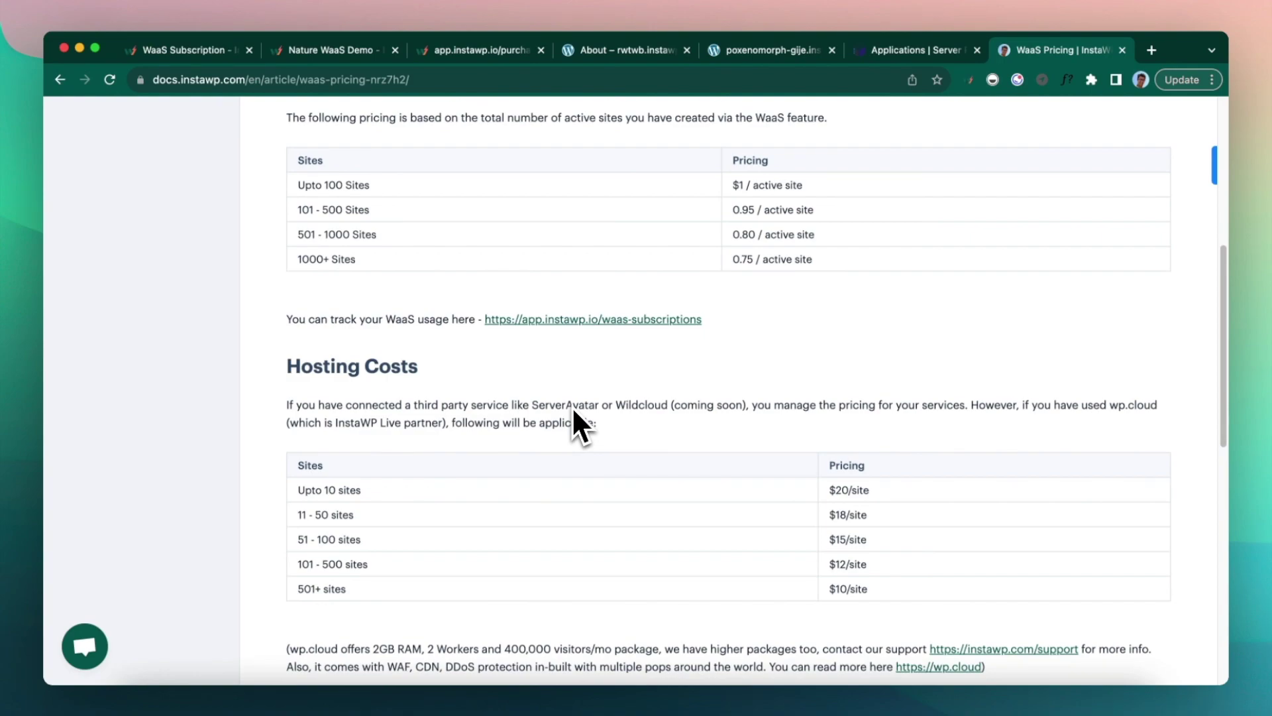
scroll(573, 410, "up", 5)
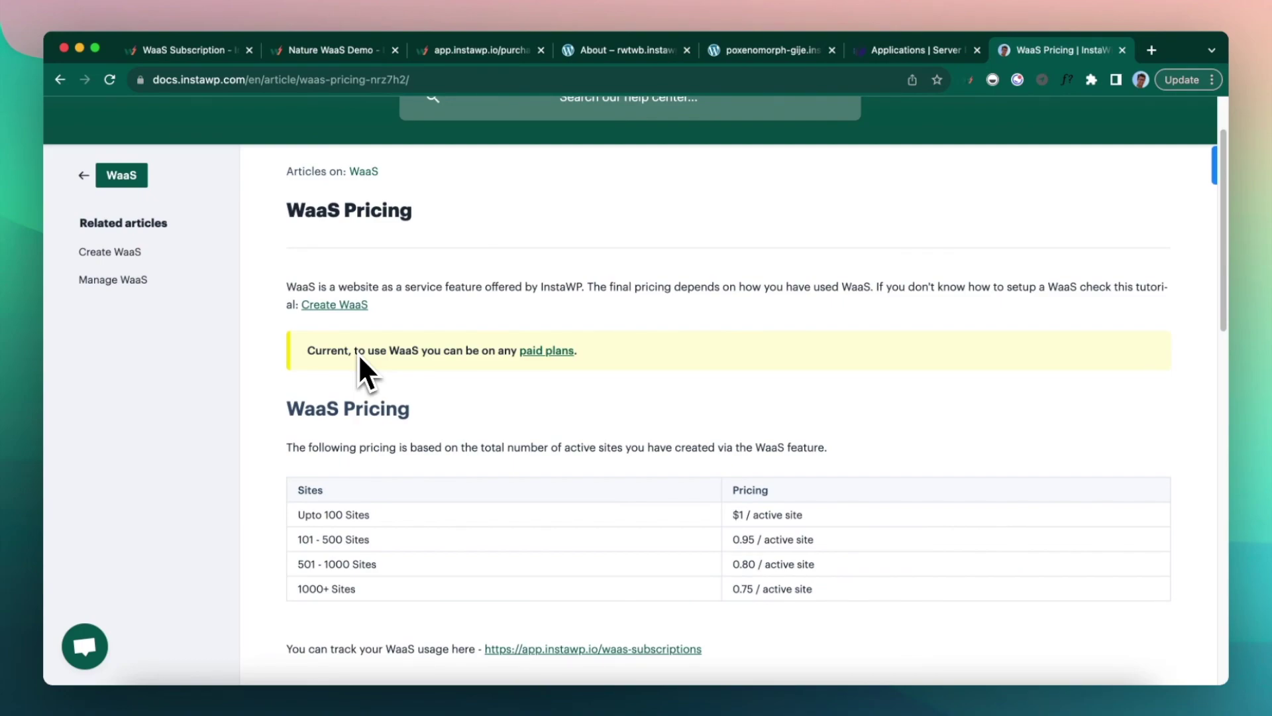
scroll(503, 384, "down", 6)
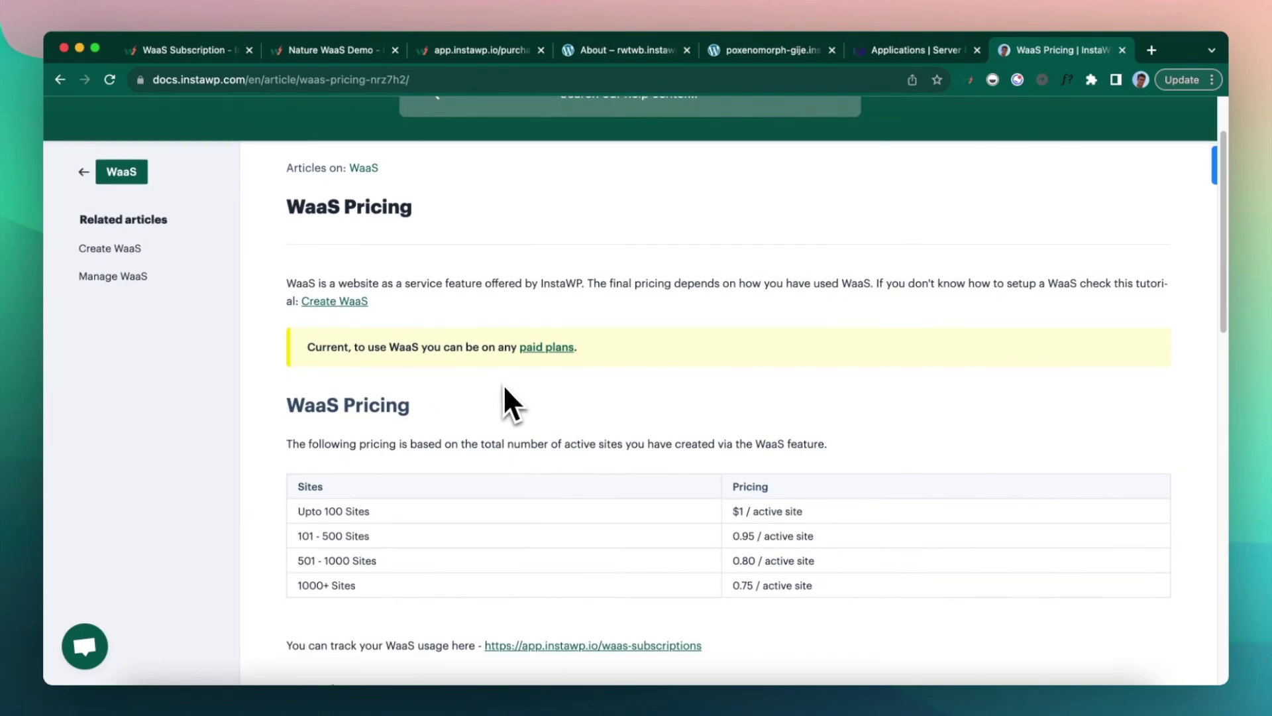
scroll(506, 391, "down", 2)
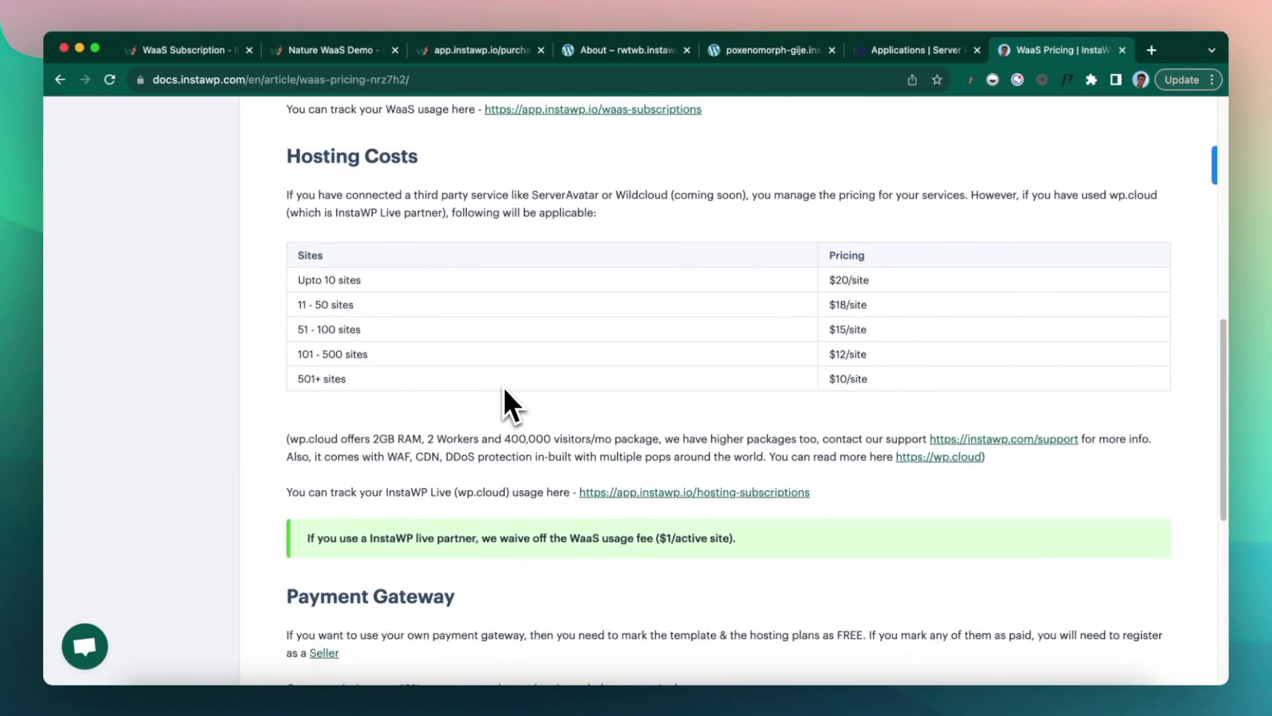
scroll(503, 401, "up", 2)
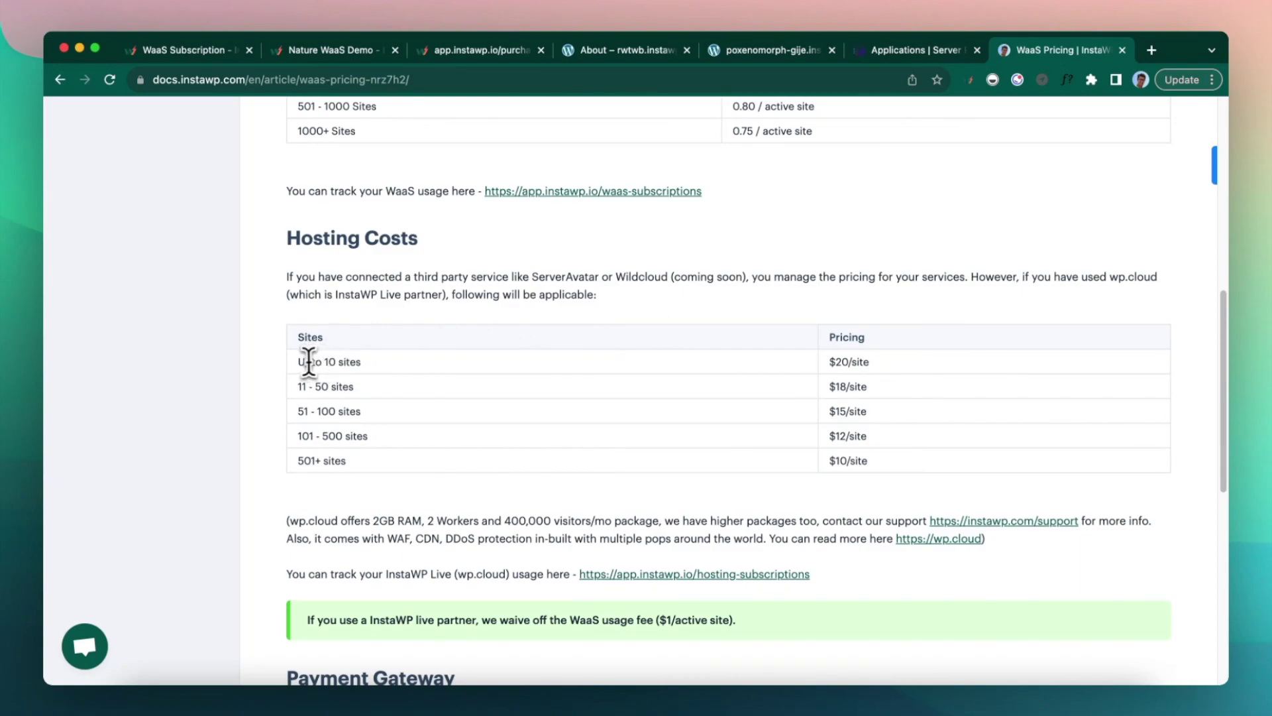
left_click_drag(309, 361, 646, 483)
left_click(628, 438)
scroll(623, 430, "down", 2)
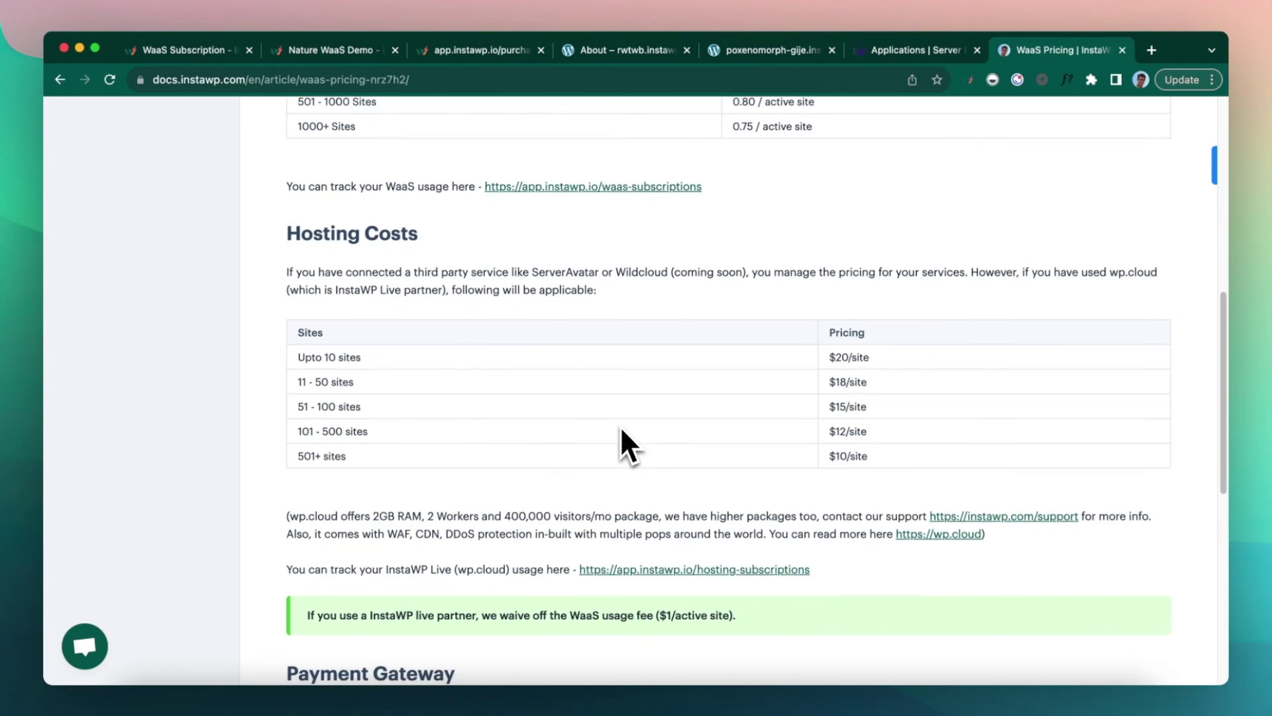
scroll(762, 444, "down", 5)
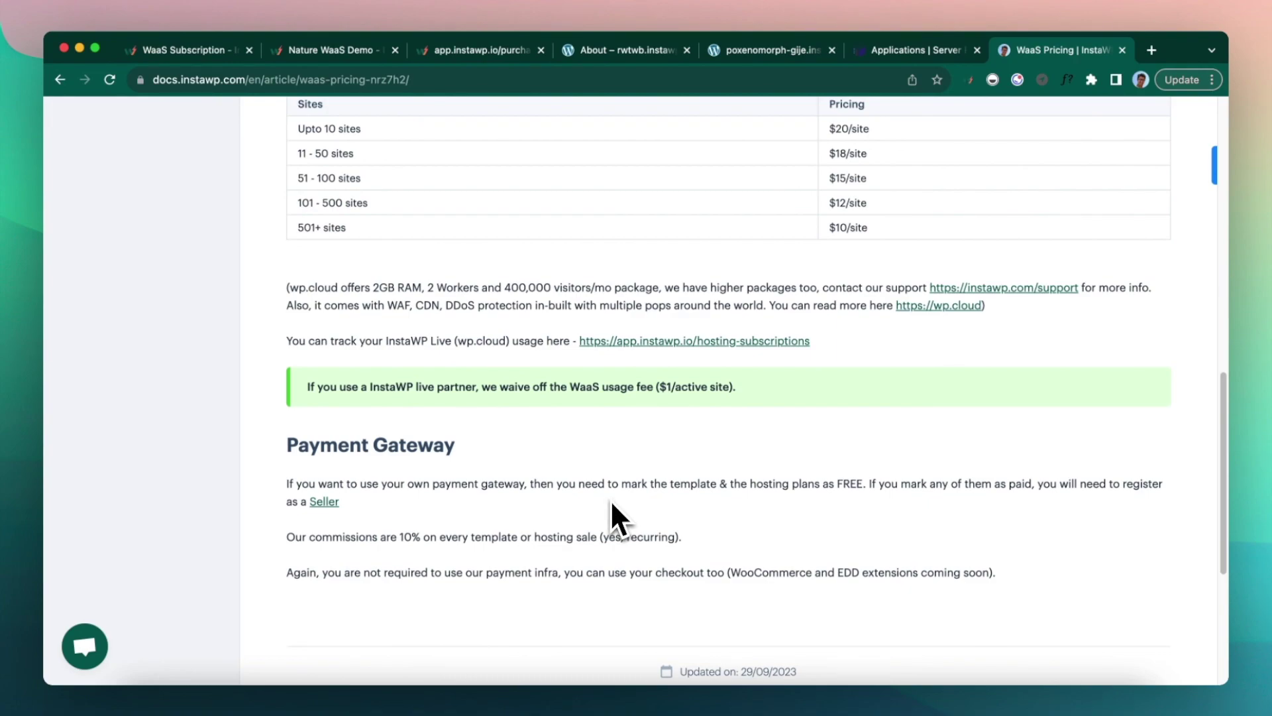
scroll(537, 500, "up", 15)
scroll(491, 521, "up", 2)
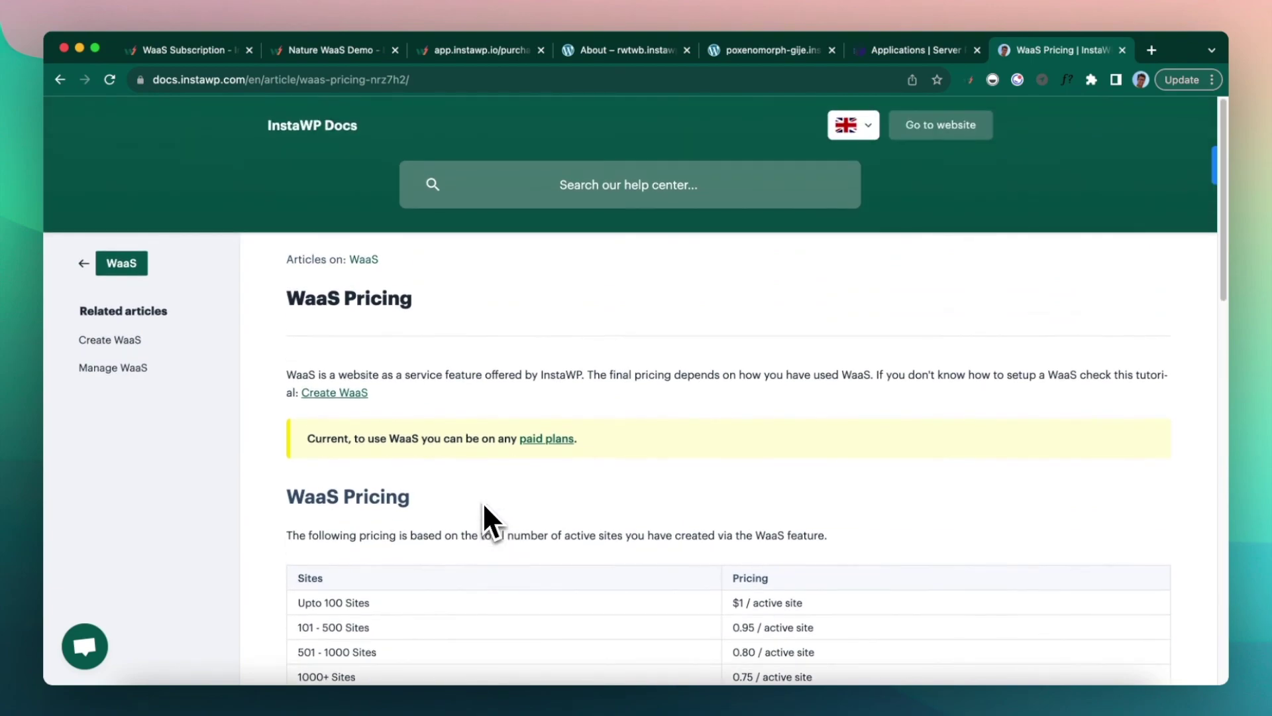